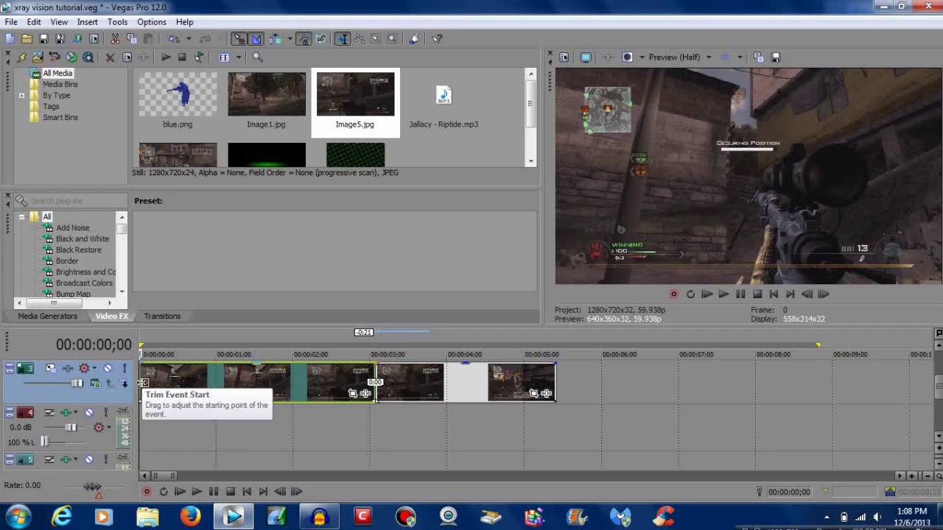
Play back the opening gameplay clip and place the playhead at its end, at 00:00:03;02.
{"action": "key", "text": "space"}
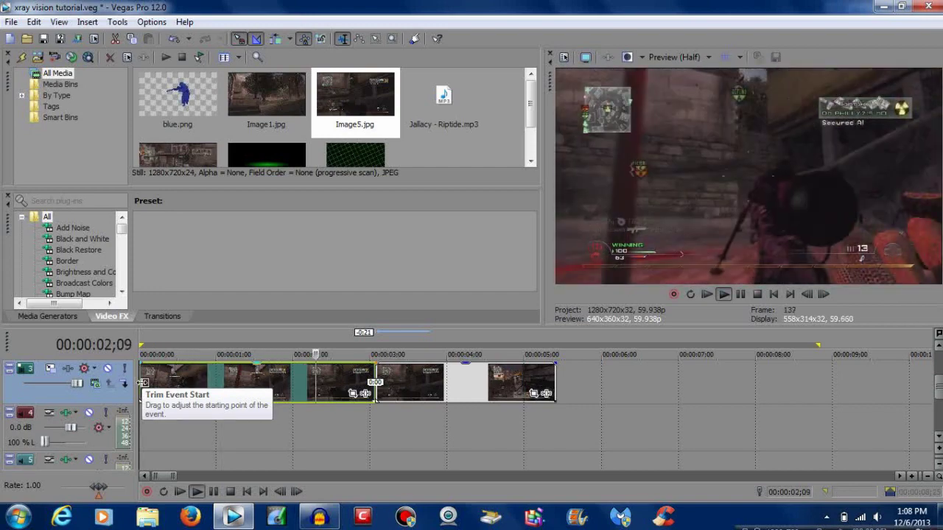
{"action": "key", "text": "space"}
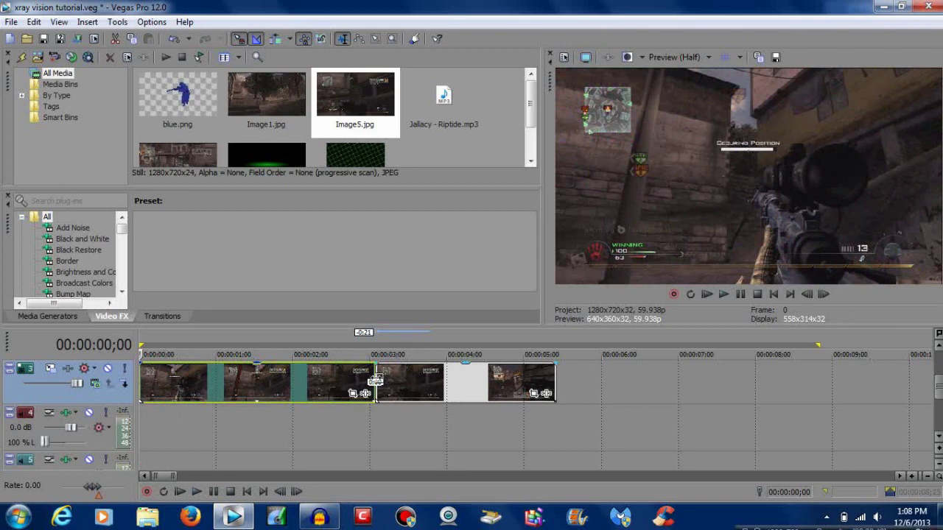
{"action": "left_click", "coordinate": [377, 380]}
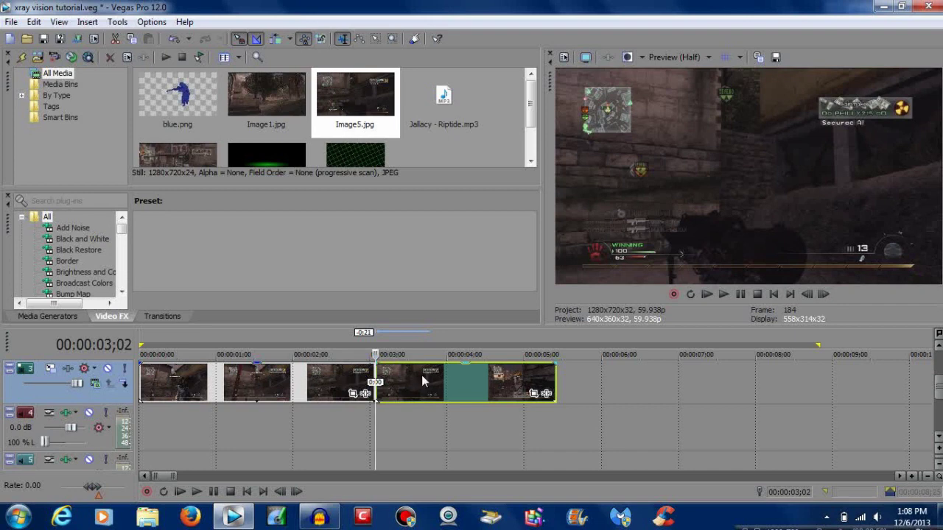
Try the Best (Full) preview quality, and return the preview to Preview (Half).
{"action": "left_click", "coordinate": [705, 58]}
{"action": "mouse_move", "coordinate": [682, 115]}
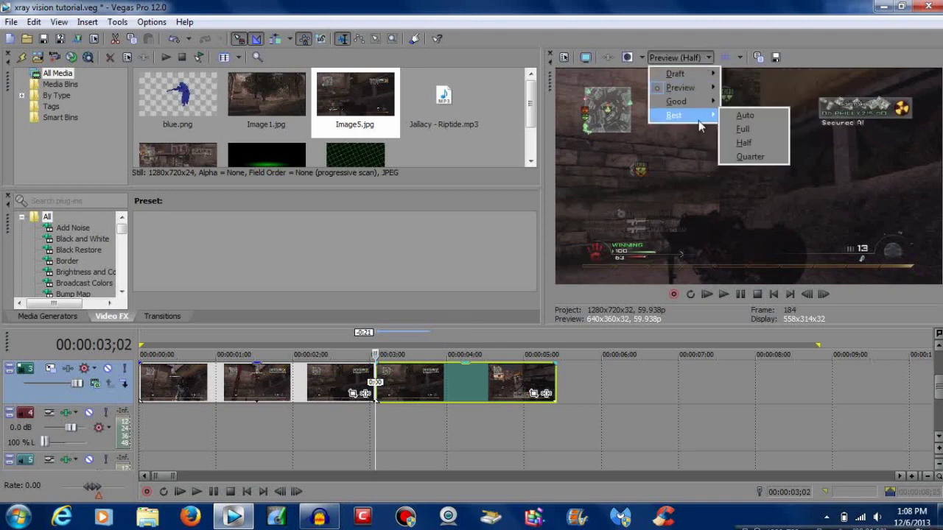
{"action": "left_click", "coordinate": [751, 131]}
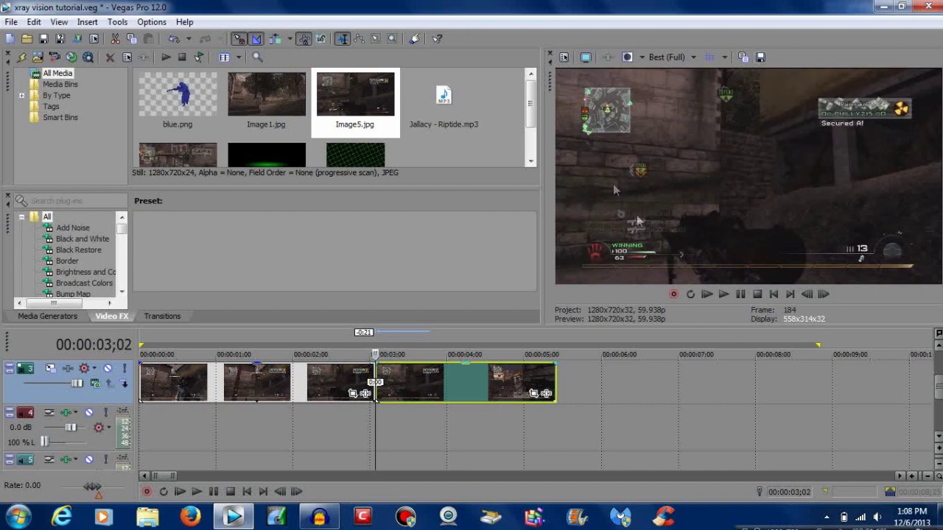
{"action": "left_click", "coordinate": [669, 57]}
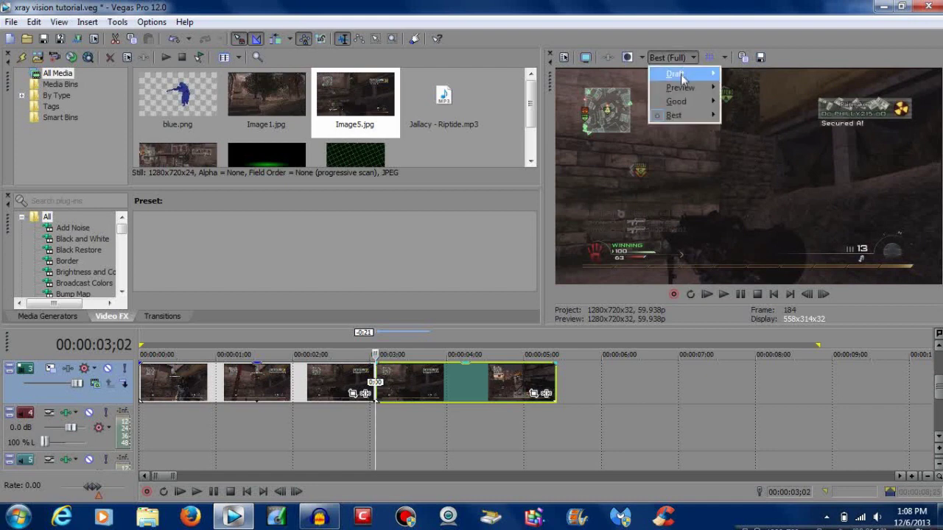
{"action": "mouse_move", "coordinate": [680, 90]}
{"action": "left_click", "coordinate": [736, 112]}
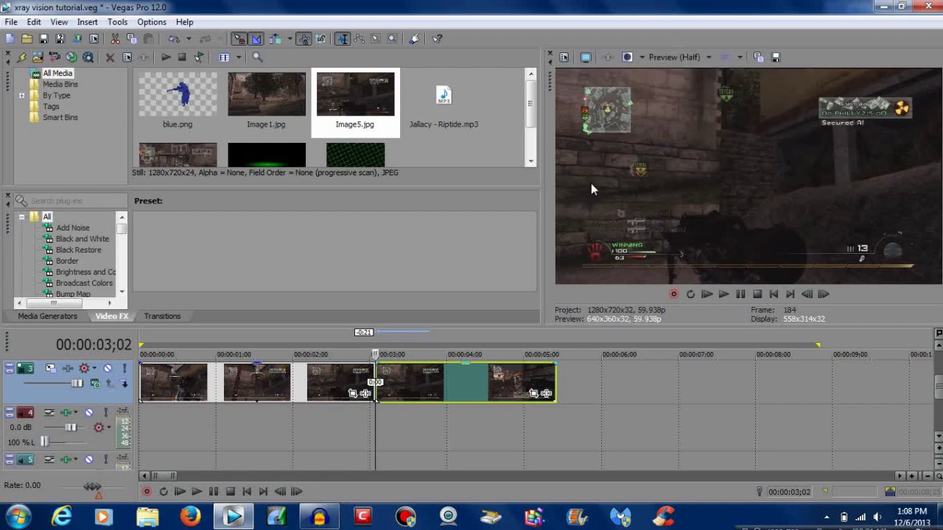
Insert Image5.jpg between the two gameplay clips, shorten it, and move the second clip against its end.
{"action": "left_click_drag", "start_coordinate": [431, 382], "coordinate": [743, 388]}
{"action": "left_click_drag", "start_coordinate": [350, 96], "coordinate": [384, 397]}
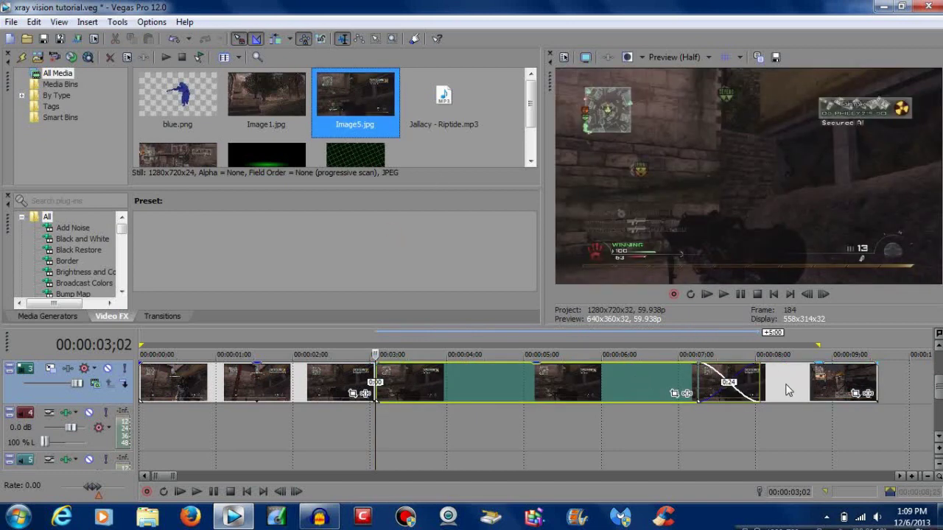
{"action": "left_click_drag", "start_coordinate": [756, 380], "coordinate": [554, 383]}
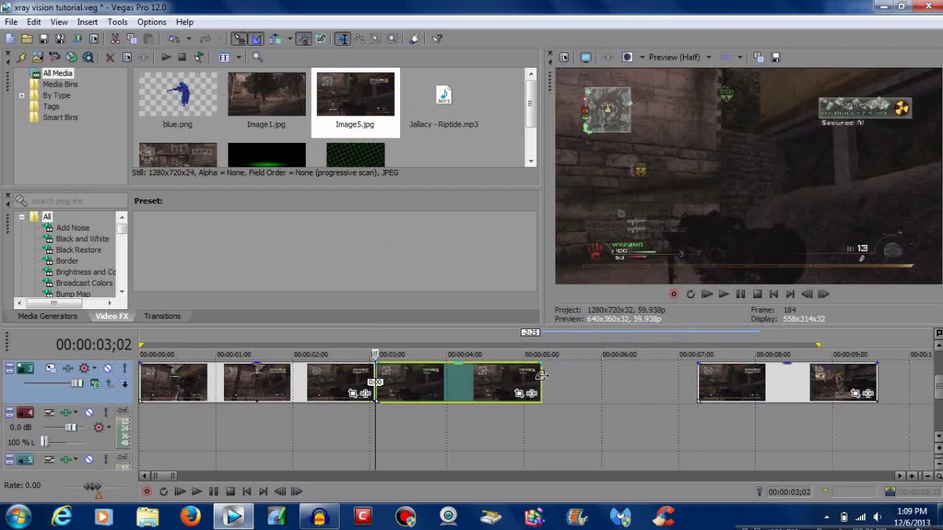
{"action": "left_click_drag", "start_coordinate": [791, 396], "coordinate": [649, 394]}
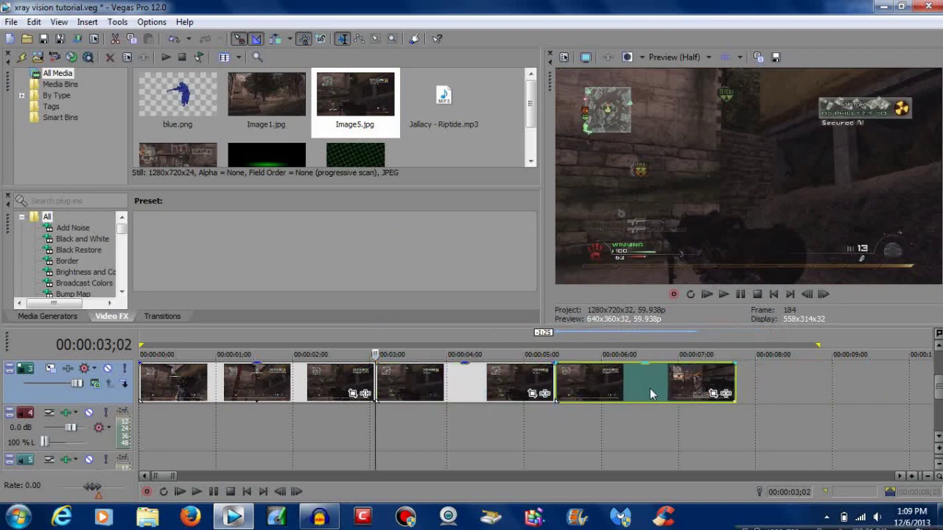
Play back the transition from the first clip into the inserted still and return the playhead to 00:00:03;02.
{"action": "left_click", "coordinate": [346, 378]}
{"action": "key", "text": "space"}
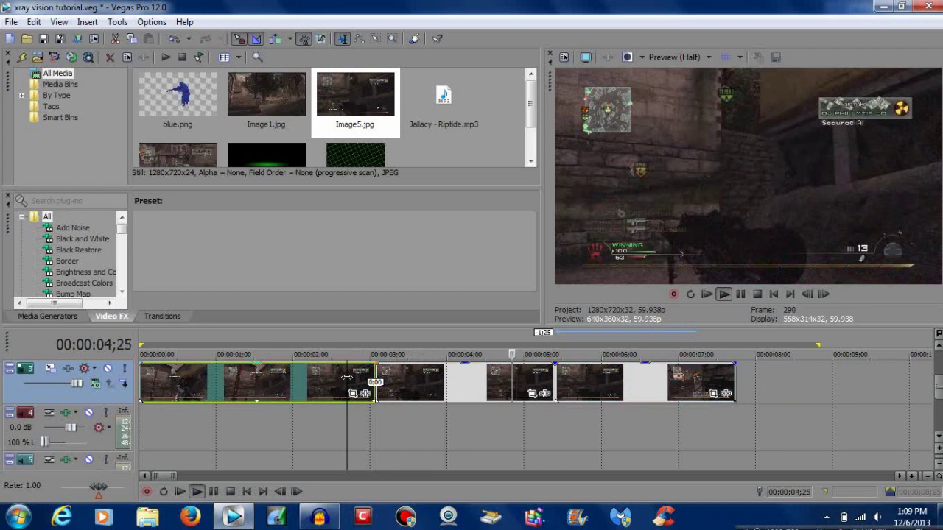
{"action": "key", "text": "space"}
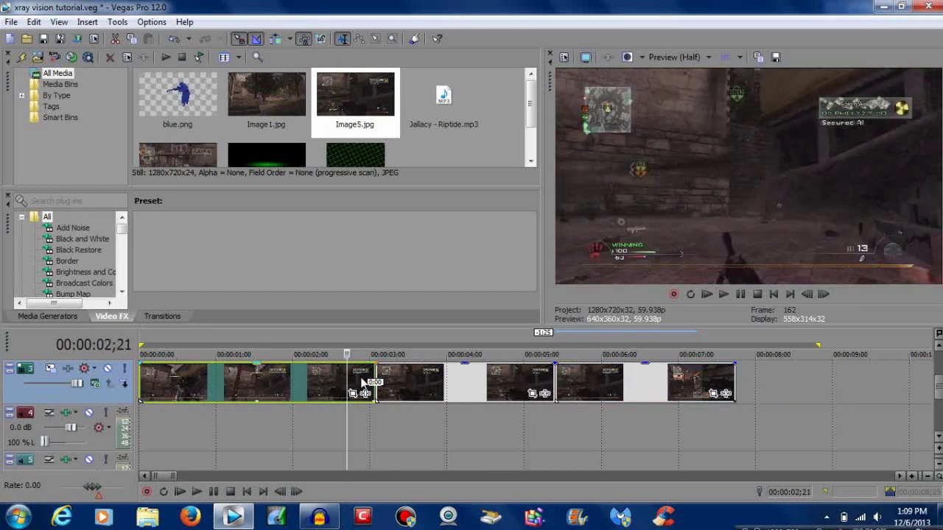
{"action": "left_click", "coordinate": [381, 386]}
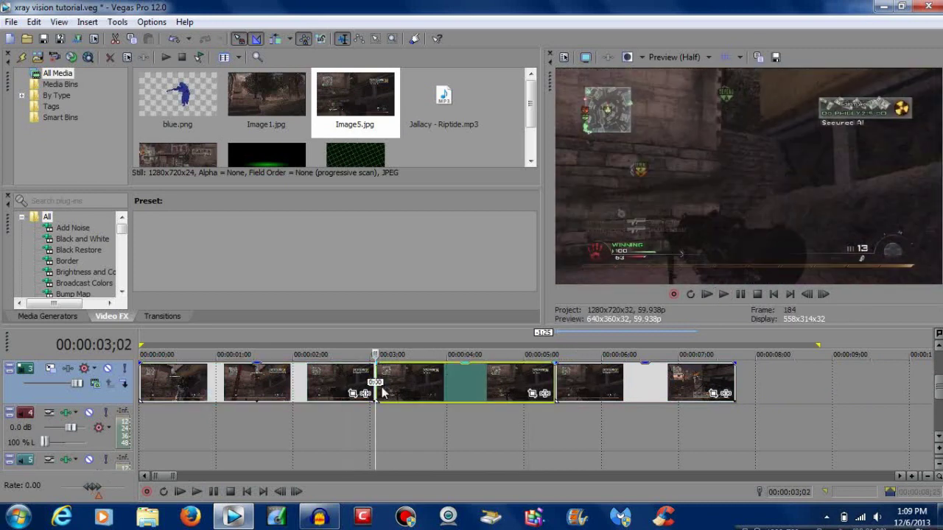
Place Image1.jpg on video track 3 at 00:00:03;02 and trim its end to match the still on the track below.
{"action": "scroll", "coordinate": [381, 387], "scroll_direction": "up", "scroll_amount": 3}
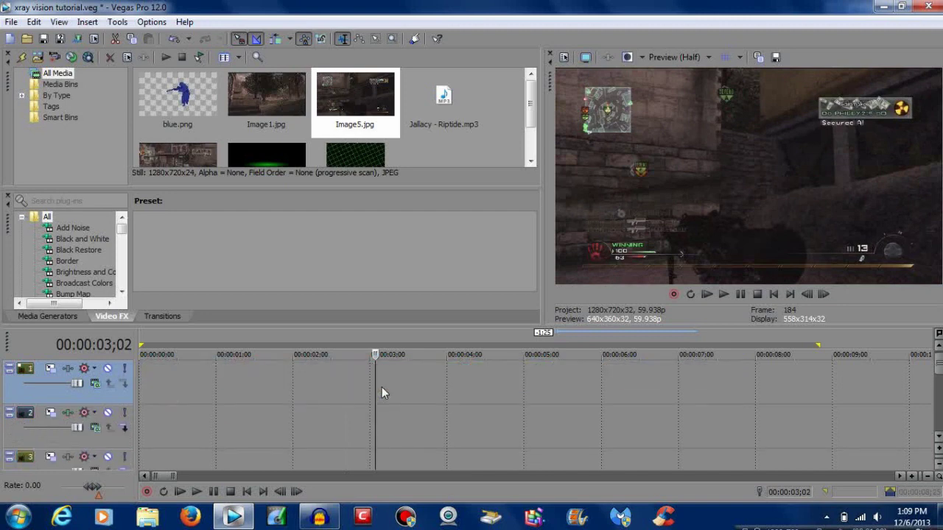
{"action": "scroll", "coordinate": [501, 412], "scroll_direction": "down", "scroll_amount": 1}
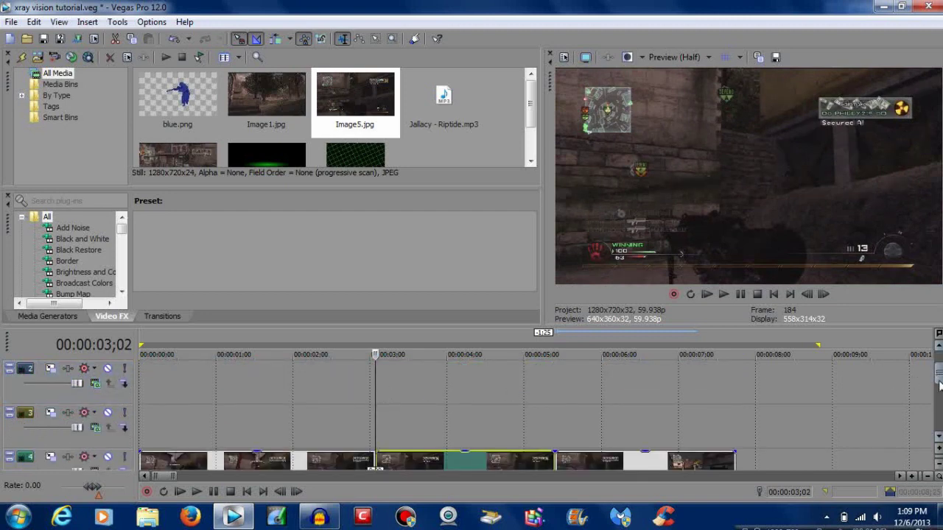
{"action": "right_click", "coordinate": [408, 426]}
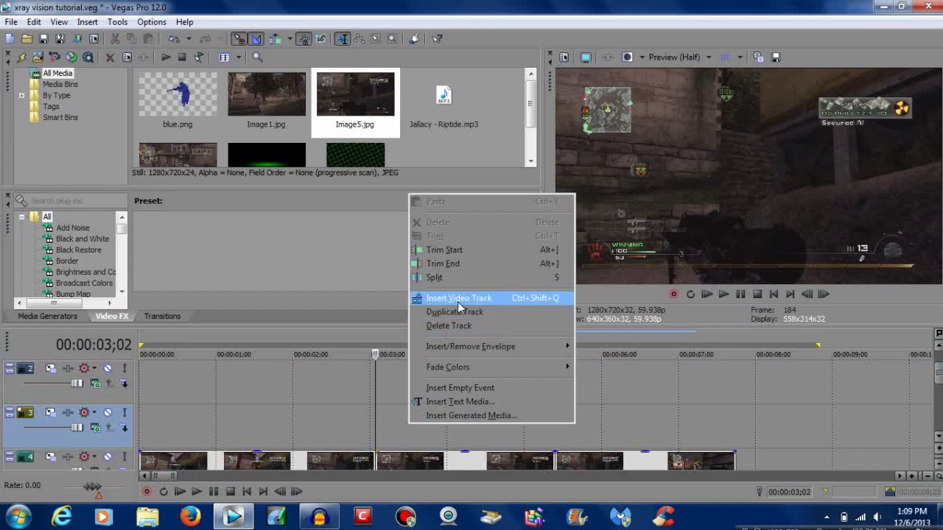
{"action": "left_click", "coordinate": [383, 446]}
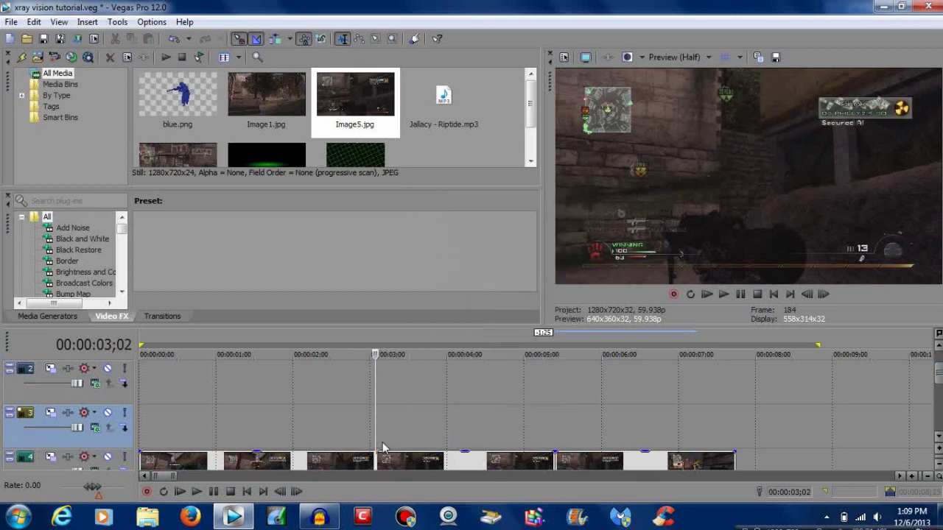
{"action": "left_click", "coordinate": [263, 95]}
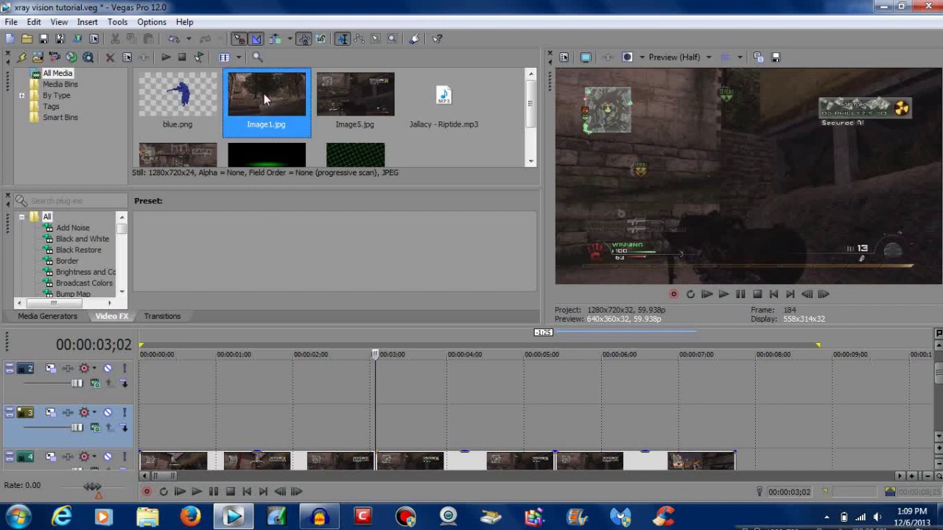
{"action": "left_click_drag", "start_coordinate": [261, 96], "coordinate": [384, 425]}
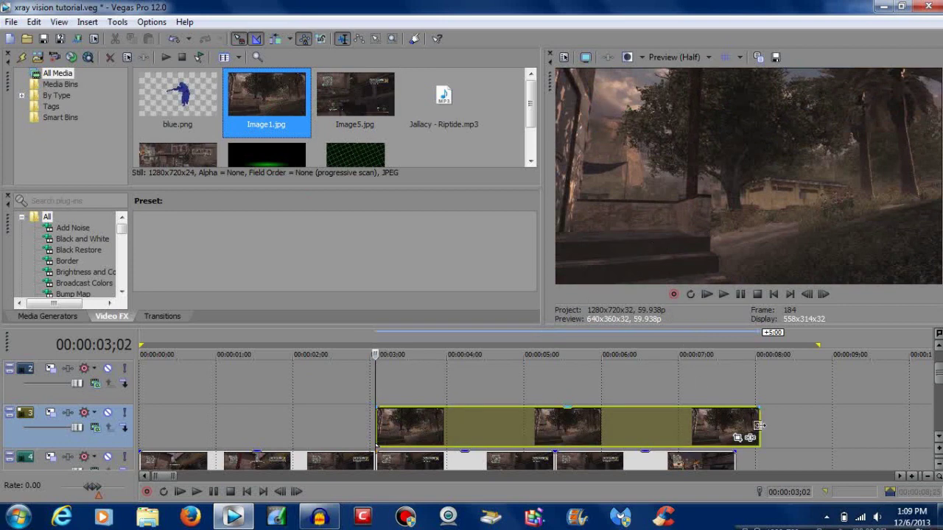
{"action": "left_click_drag", "start_coordinate": [756, 425], "coordinate": [553, 417]}
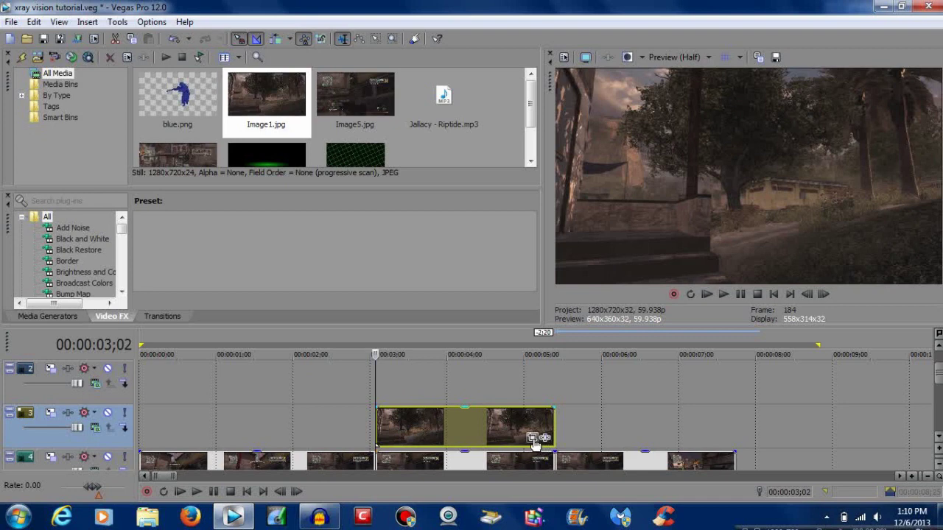
Place Image5.jpg on video track 2 directly above Image1.jpg and trim it to the same length.
{"action": "left_click", "coordinate": [352, 101]}
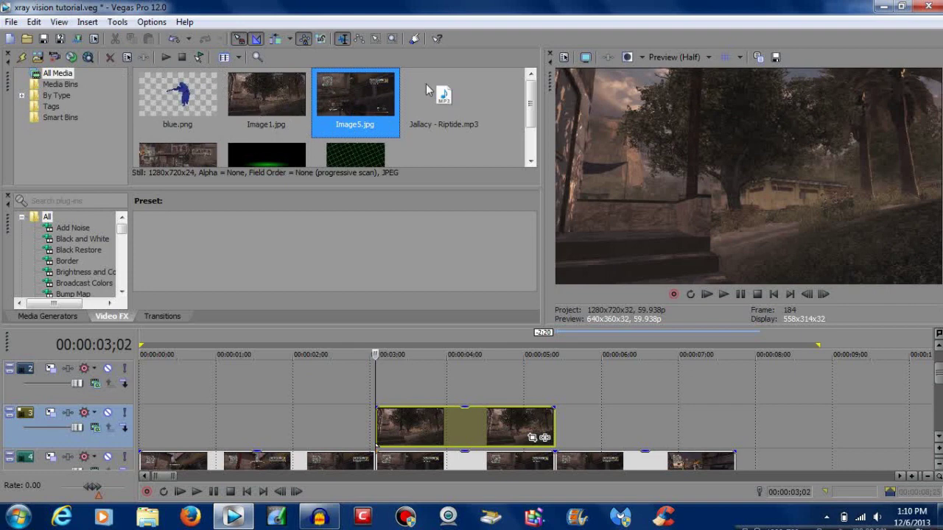
{"action": "left_click_drag", "start_coordinate": [352, 93], "coordinate": [381, 389]}
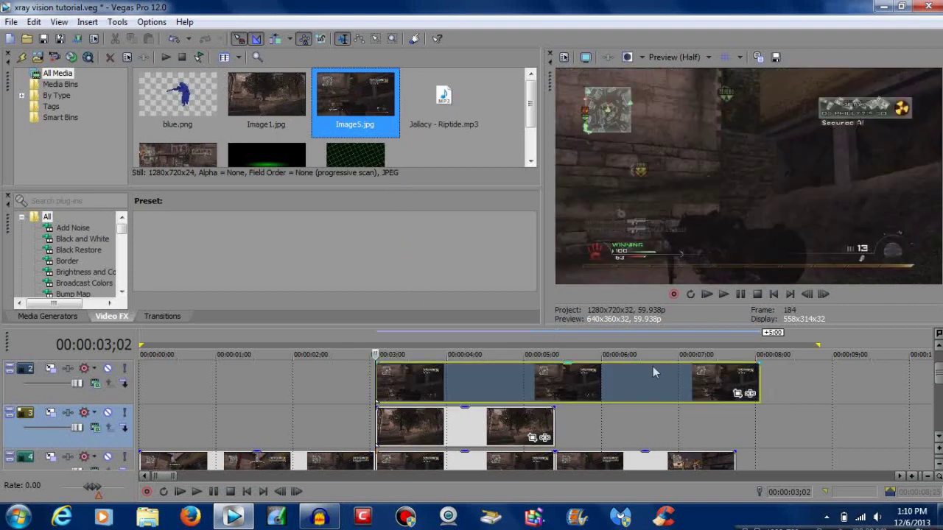
{"action": "left_click_drag", "start_coordinate": [756, 375], "coordinate": [554, 376]}
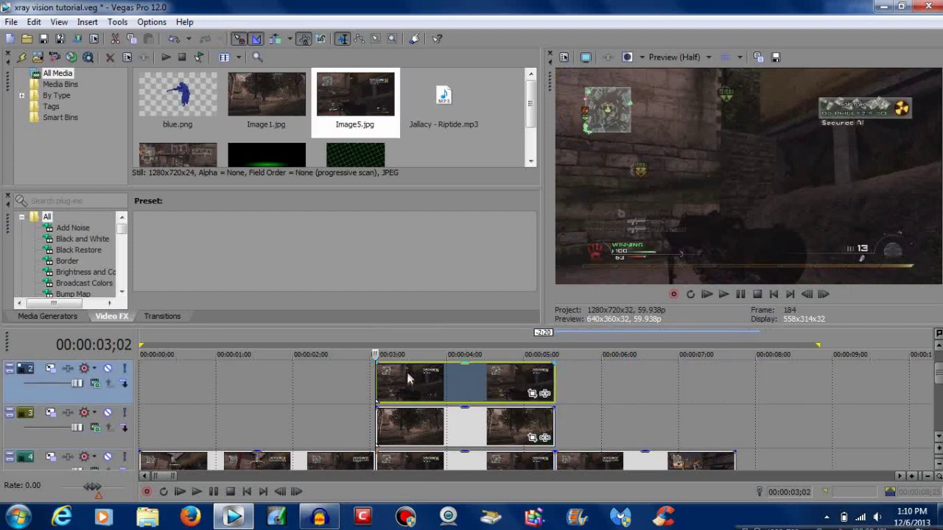
Open Event Pan/Crop for the Image5 event on track 2, enable its mask, and enlarge the editing window.
{"action": "left_click", "coordinate": [533, 394]}
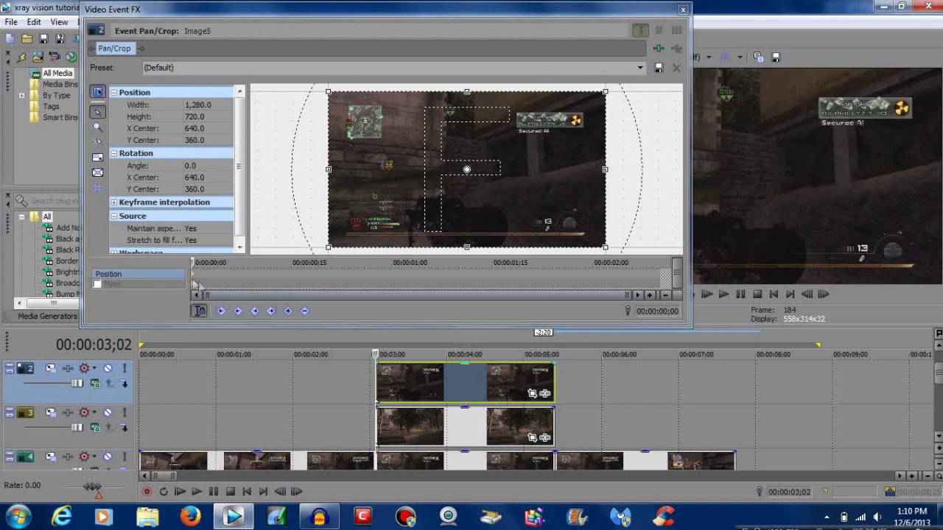
{"action": "left_click", "coordinate": [98, 283]}
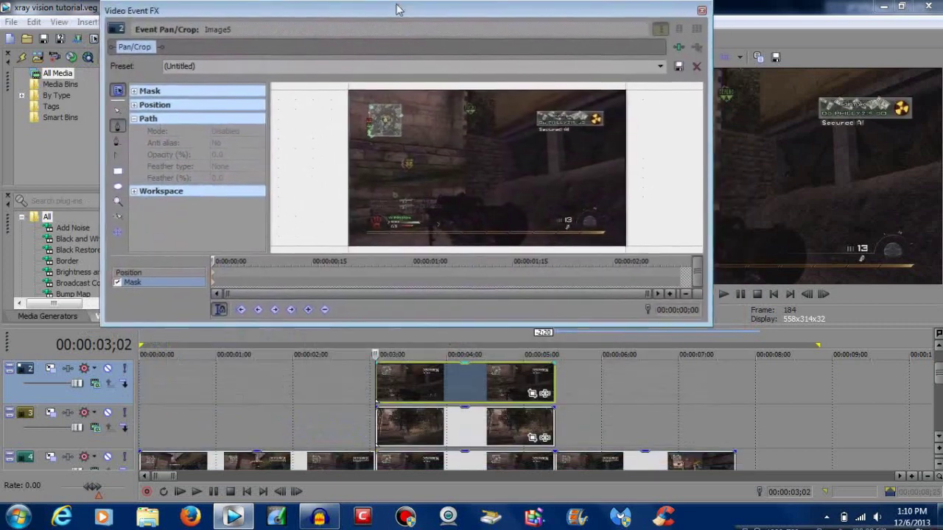
{"action": "left_click_drag", "start_coordinate": [398, 9], "coordinate": [395, 9]}
{"action": "left_click_drag", "start_coordinate": [432, 324], "coordinate": [434, 433]}
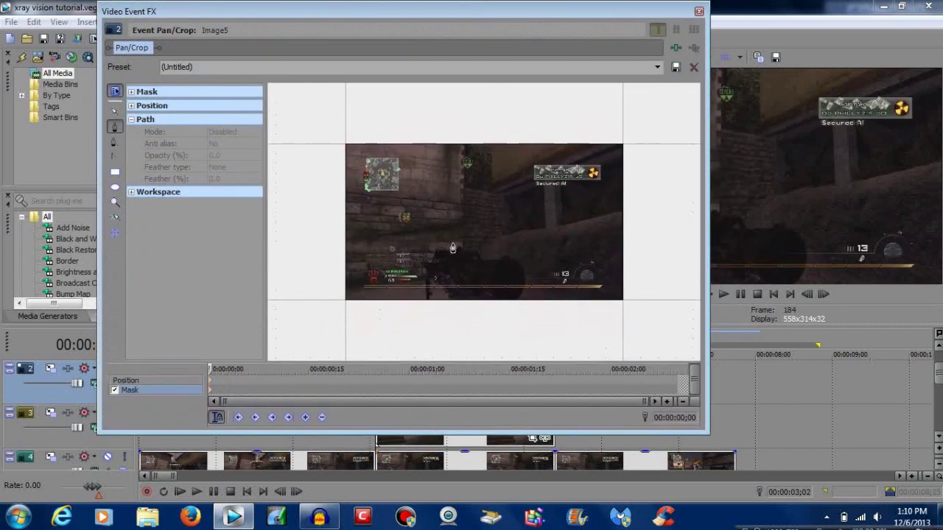
Draw a closed mask path around the stone wall section in the middle of the Image5 frame.
{"action": "scroll", "coordinate": [453, 246], "scroll_direction": "up", "scroll_amount": 5}
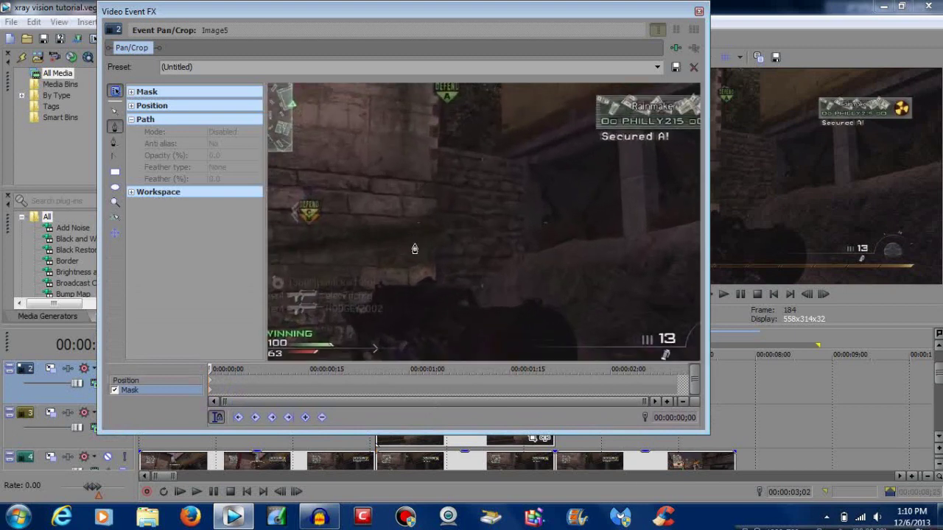
{"action": "scroll", "coordinate": [466, 193], "scroll_direction": "up", "scroll_amount": 2}
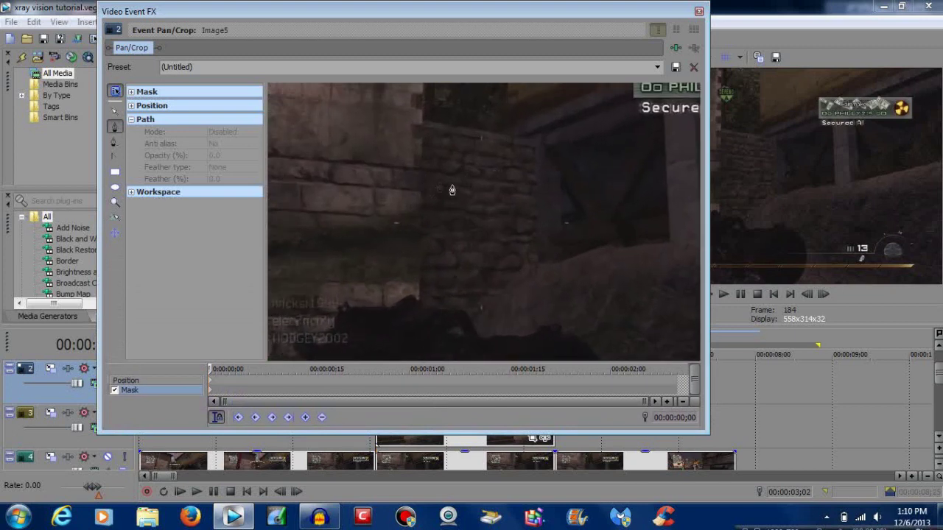
{"action": "left_click", "coordinate": [115, 129]}
{"action": "left_click", "coordinate": [422, 125]}
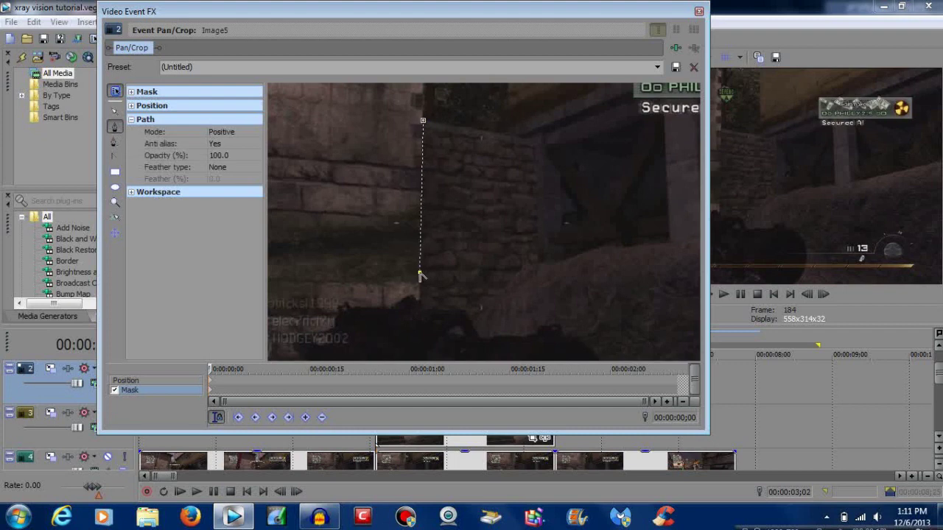
{"action": "left_click", "coordinate": [521, 271]}
{"action": "left_click", "coordinate": [423, 122]}
Set the mask path's mode to Negative, its feather type to Both, and its feather to 3%.
{"action": "left_click", "coordinate": [225, 134]}
{"action": "left_click", "coordinate": [224, 150]}
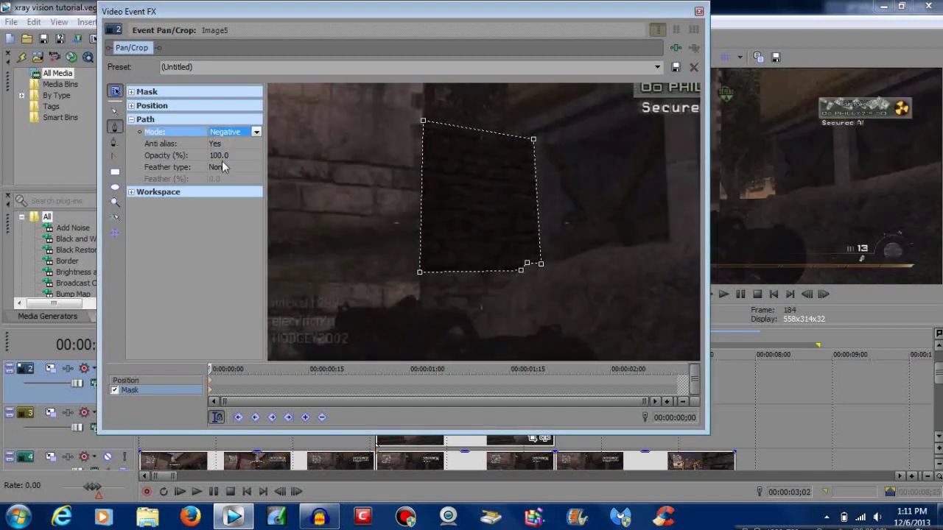
{"action": "left_click", "coordinate": [216, 168]}
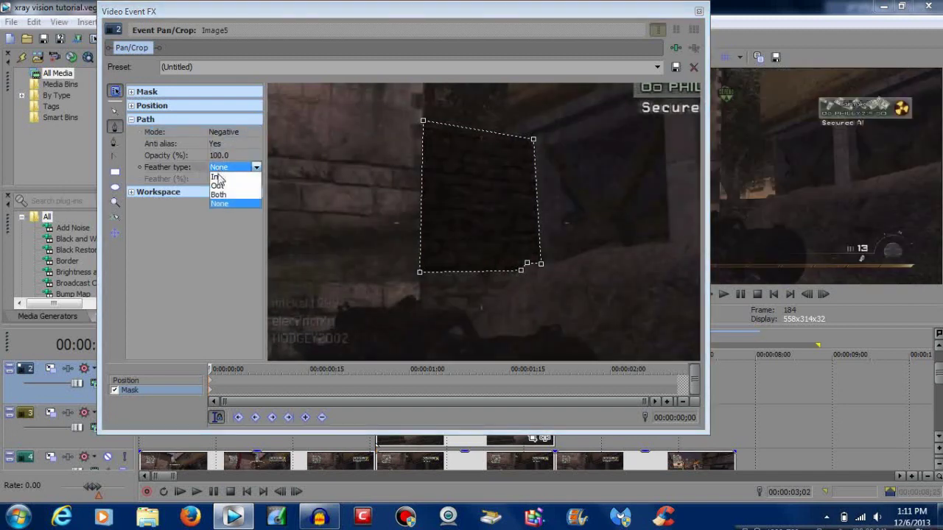
{"action": "left_click", "coordinate": [222, 202]}
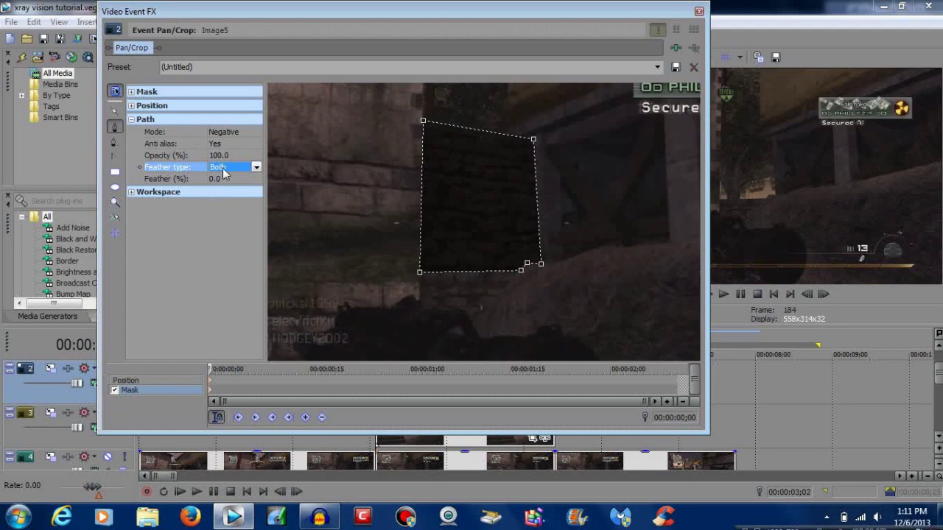
{"action": "left_click", "coordinate": [216, 180]}
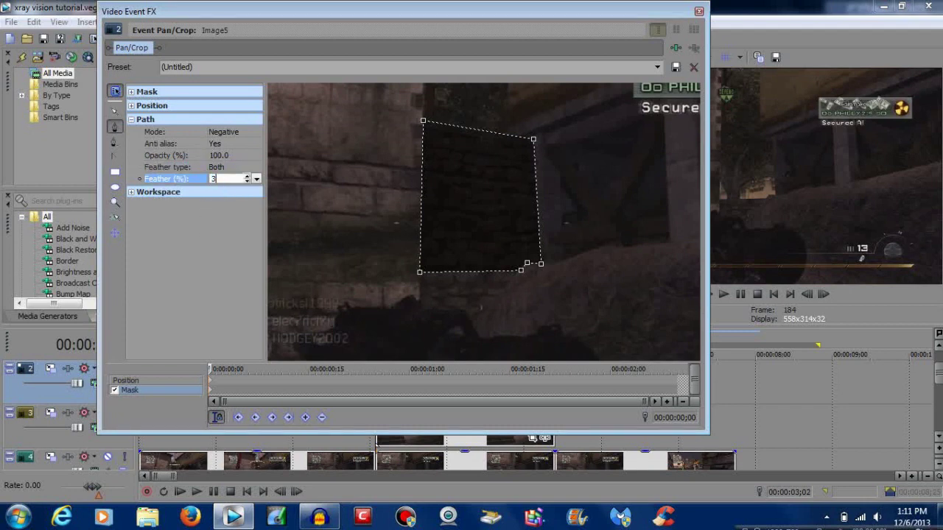
{"action": "left_click", "coordinate": [216, 169]}
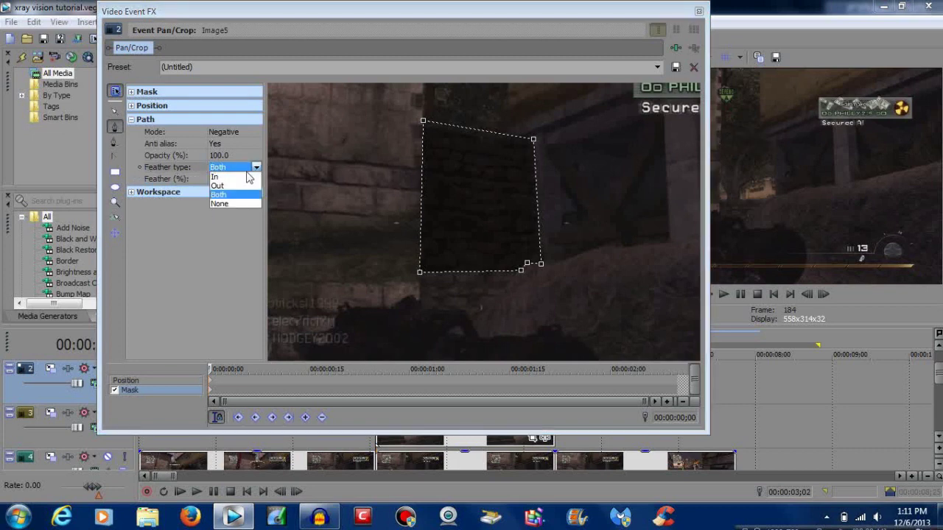
{"action": "left_click", "coordinate": [222, 195]}
{"action": "left_click", "coordinate": [215, 179]}
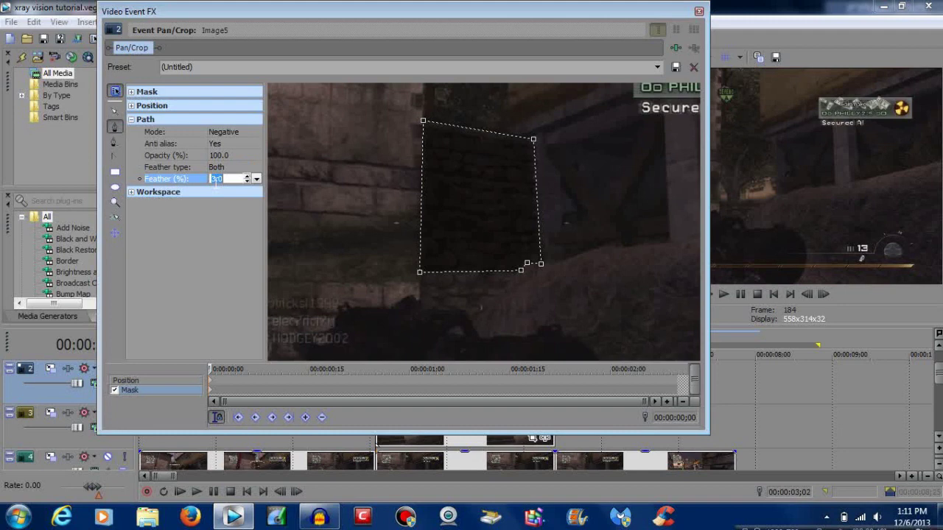
Compare the mask path's feather at 0% and 3%, keeping the feather type at Both.
{"action": "type", "text": "0"}
{"action": "left_click", "coordinate": [218, 169]}
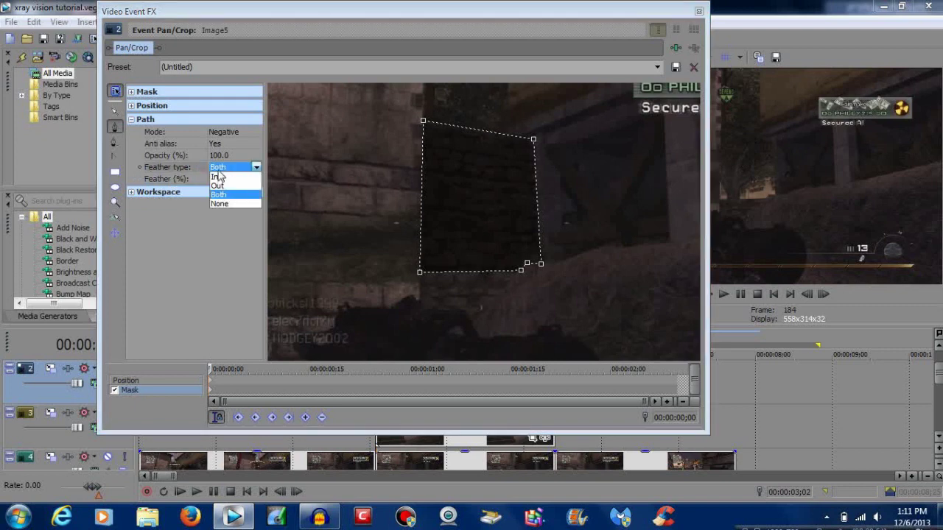
{"action": "left_click", "coordinate": [200, 230]}
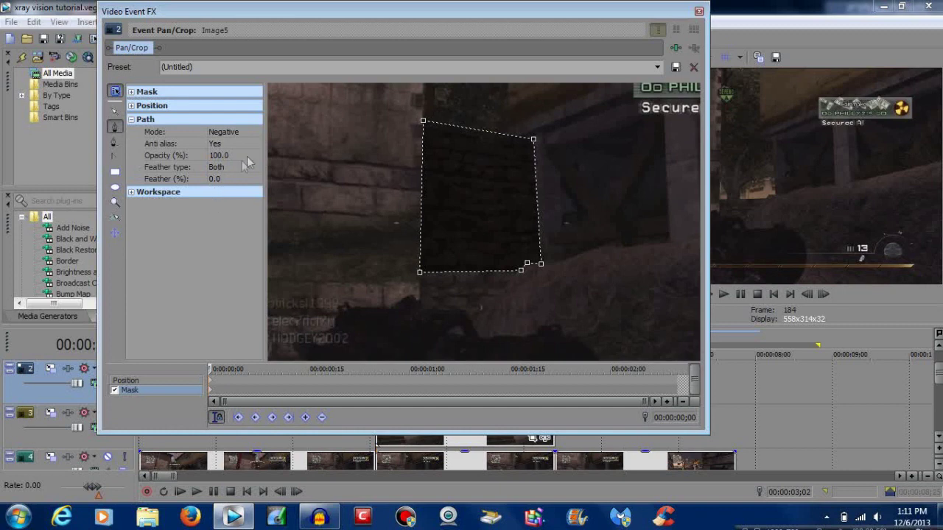
{"action": "left_click", "coordinate": [214, 178]}
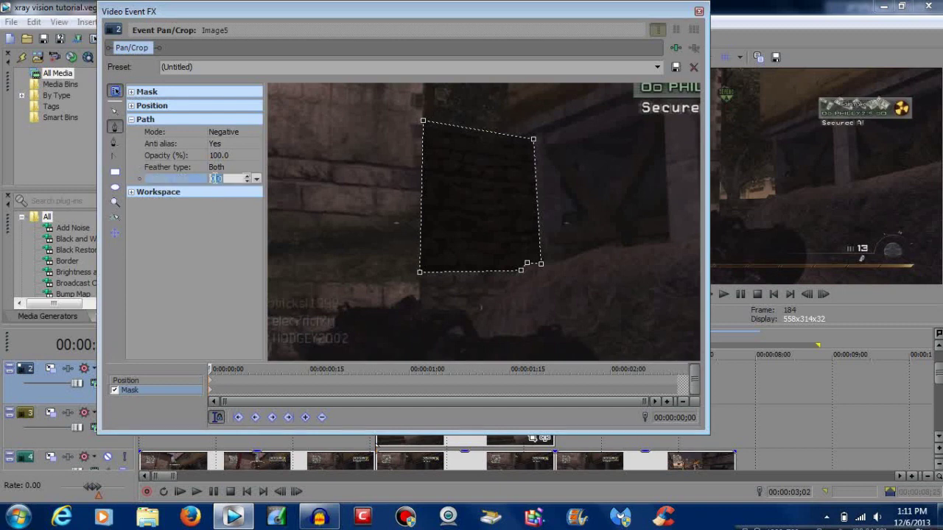
{"action": "type", "text": "3"}
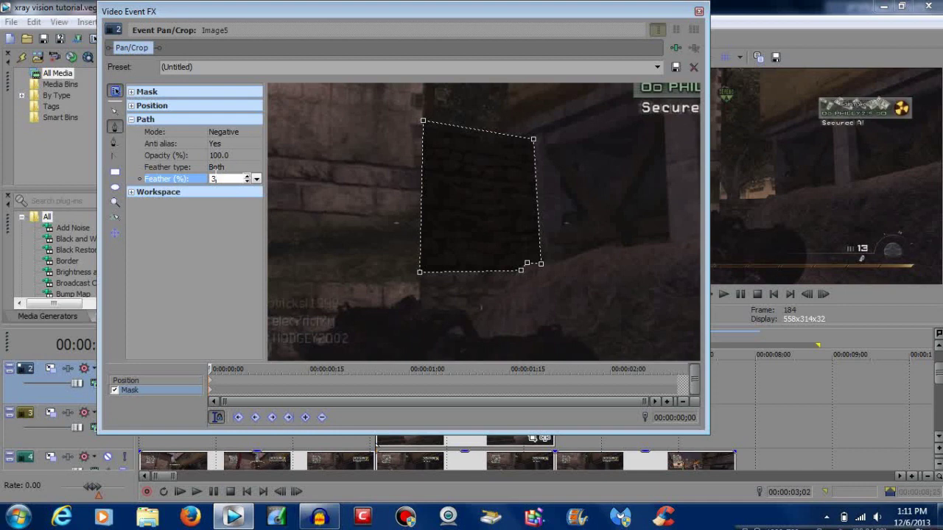
{"action": "left_click", "coordinate": [216, 168]}
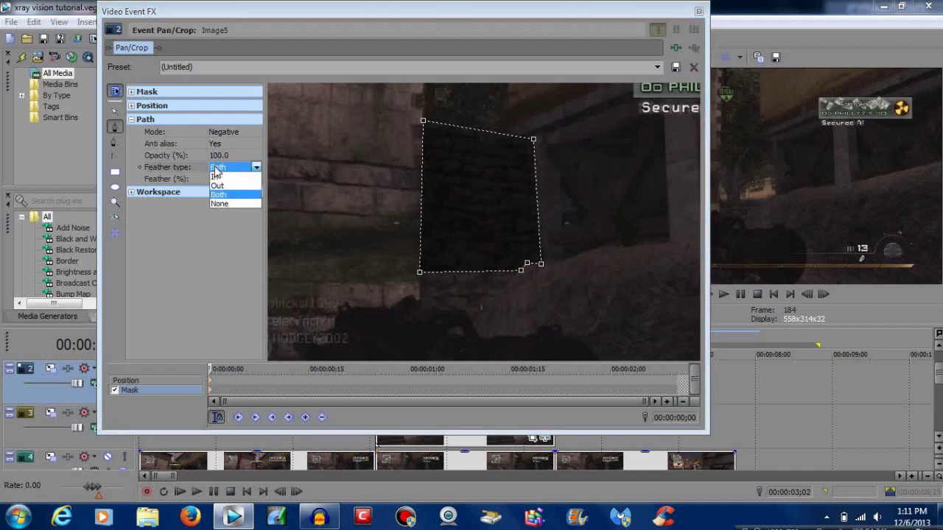
{"action": "left_click", "coordinate": [219, 195]}
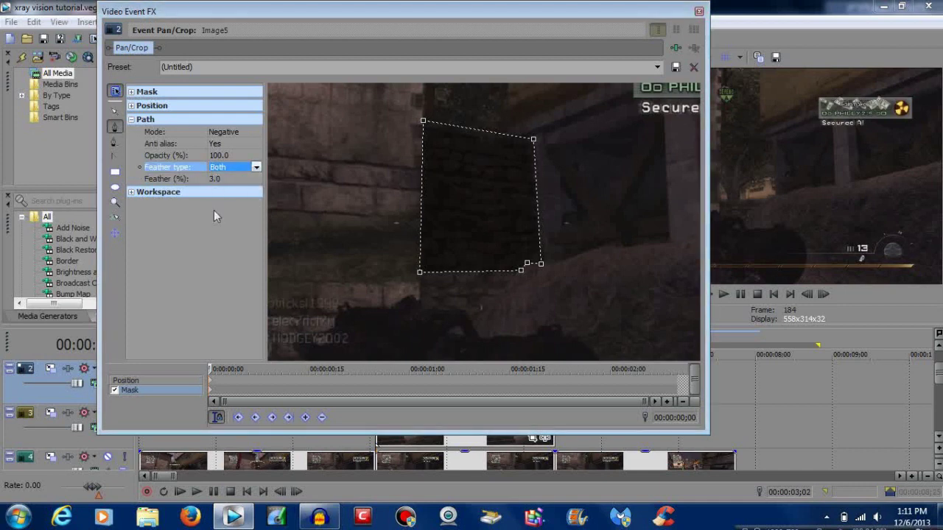
Set the mask path's feather to 0% with feather type Both and close the Image5 Pan/Crop window.
{"action": "left_click", "coordinate": [214, 179]}
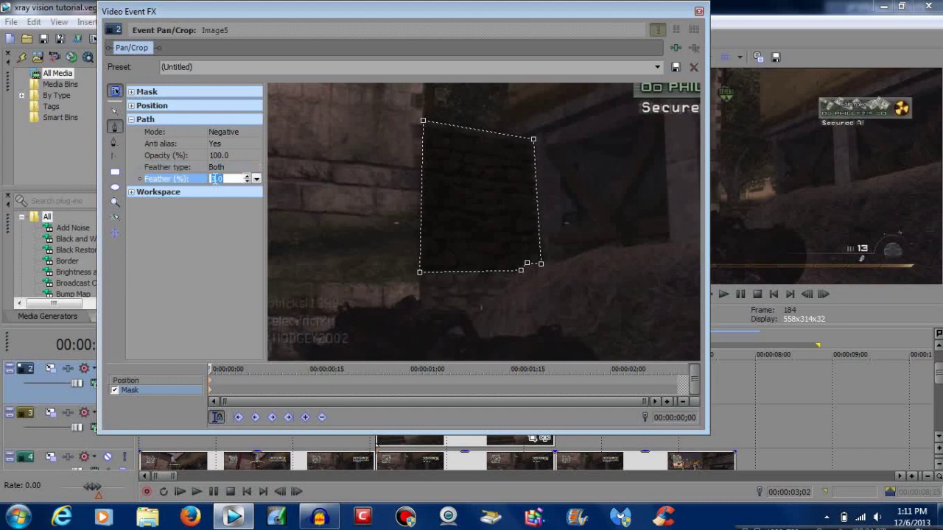
{"action": "type", "text": "0"}
{"action": "left_click", "coordinate": [216, 168]}
{"action": "left_click", "coordinate": [202, 227]}
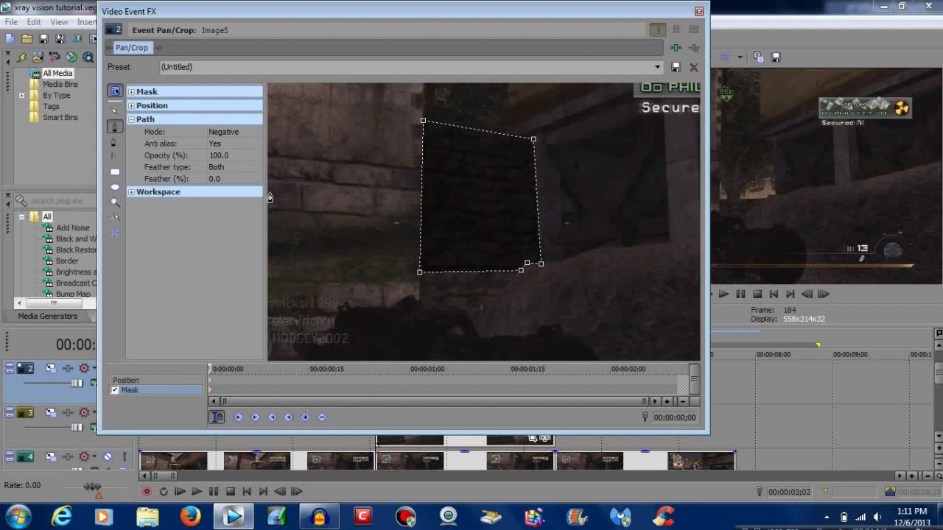
{"action": "left_click", "coordinate": [699, 13]}
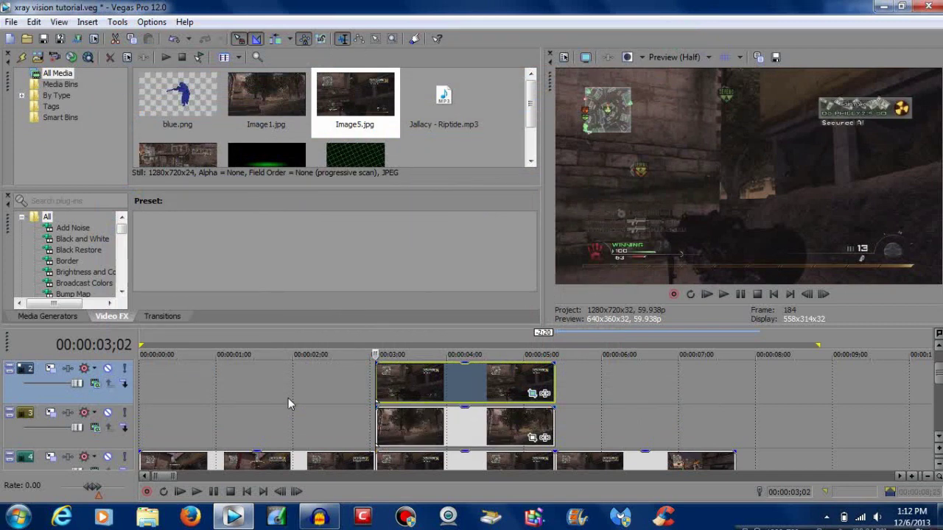
Mute video track 2 to view the Image1 still beneath it, and unmute the track.
{"action": "left_click", "coordinate": [107, 369]}
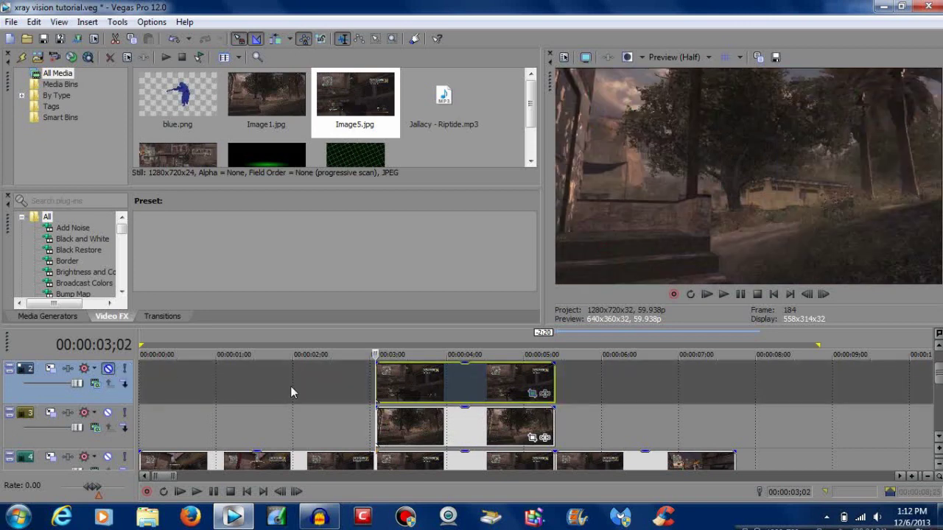
{"action": "left_click", "coordinate": [406, 425]}
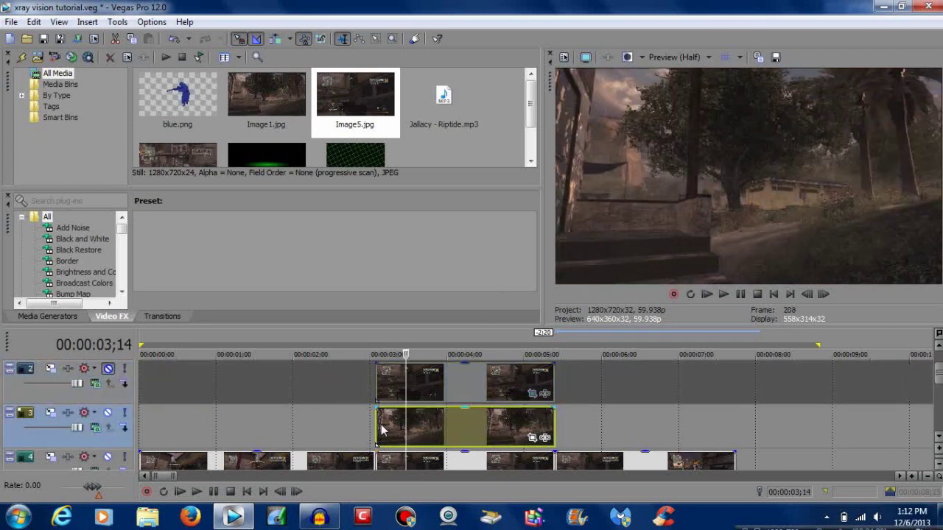
{"action": "left_click", "coordinate": [106, 370]}
{"action": "left_click", "coordinate": [107, 371]}
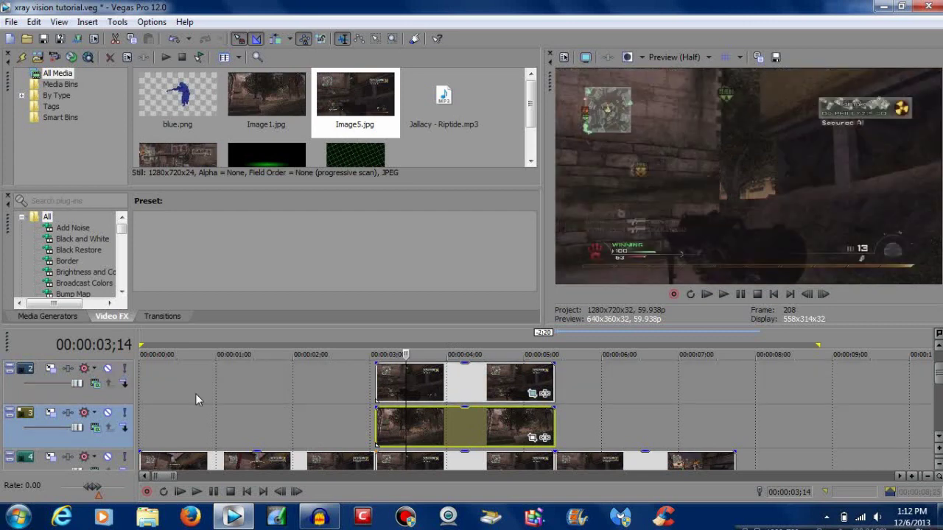
In Event Pan/Crop for Image1 on track 3, move the crop frame to about X center 549.7 and Y center 420.9.
{"action": "left_click", "coordinate": [377, 426]}
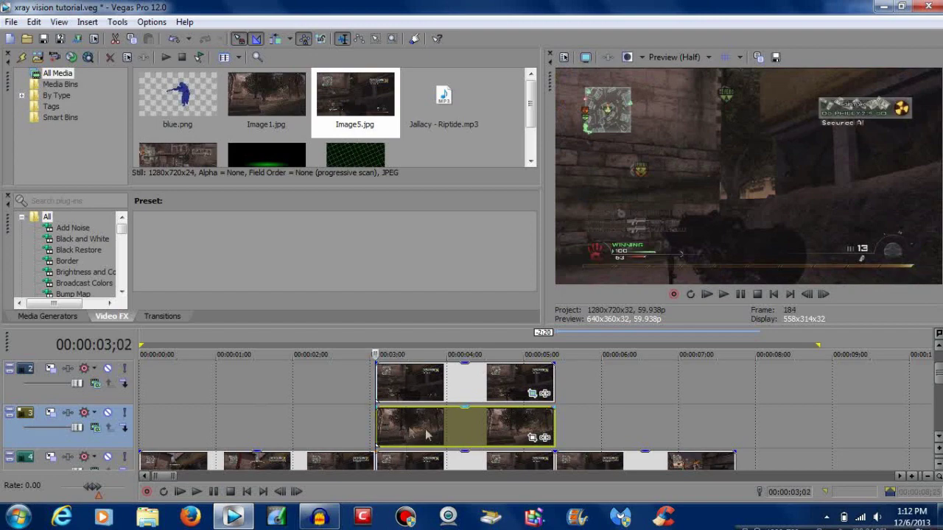
{"action": "left_click", "coordinate": [532, 438]}
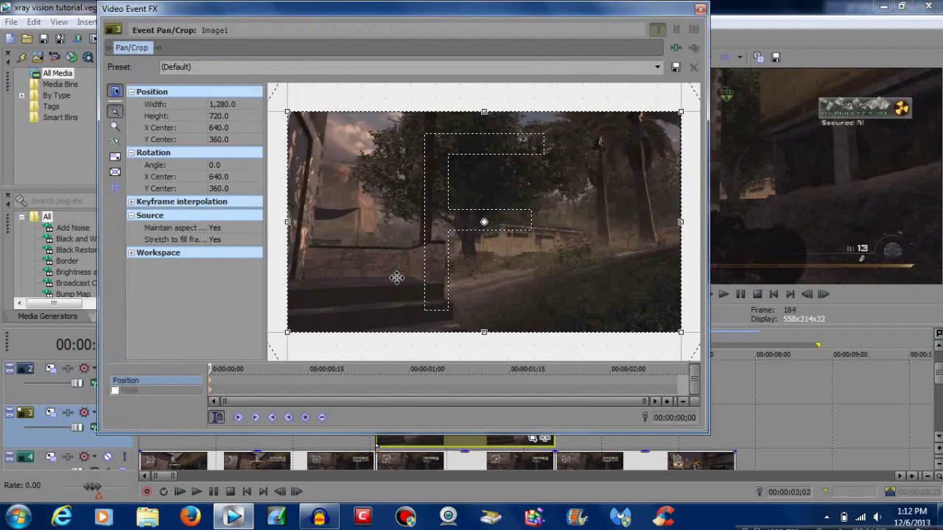
{"action": "left_click_drag", "start_coordinate": [400, 10], "coordinate": [302, 10]}
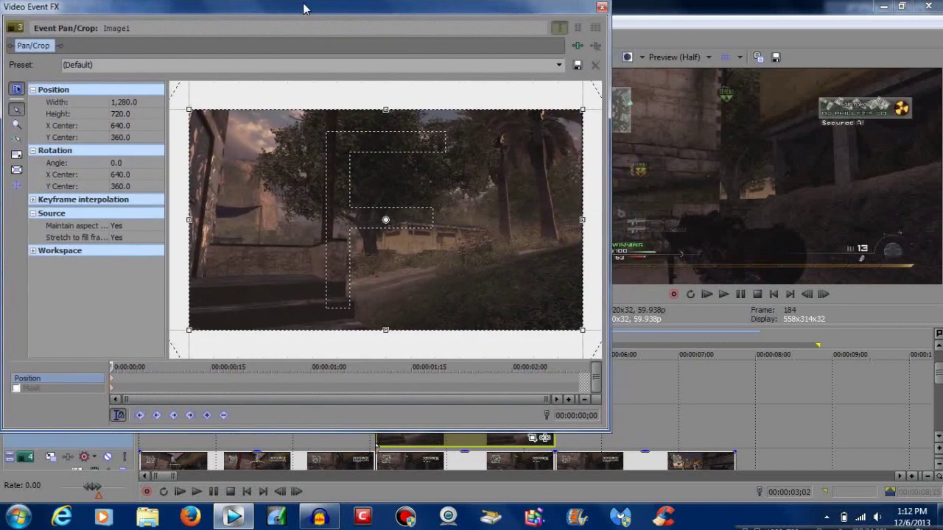
{"action": "mouse_move", "coordinate": [323, 304]}
{"action": "left_mouse_down"}
{"action": "mouse_move", "coordinate": [296, 304]}
{"action": "mouse_move", "coordinate": [323, 304]}
{"action": "left_mouse_up"}
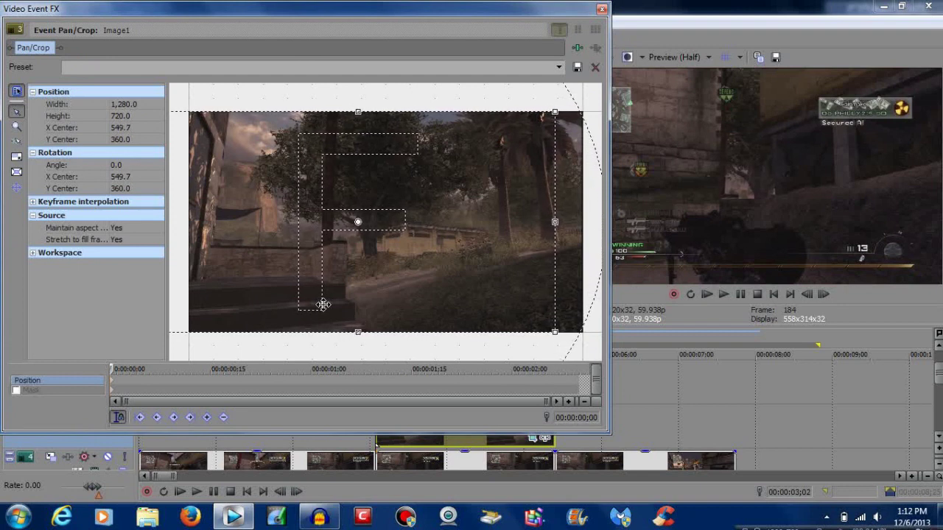
{"action": "left_click_drag", "start_coordinate": [323, 304], "coordinate": [324, 304]}
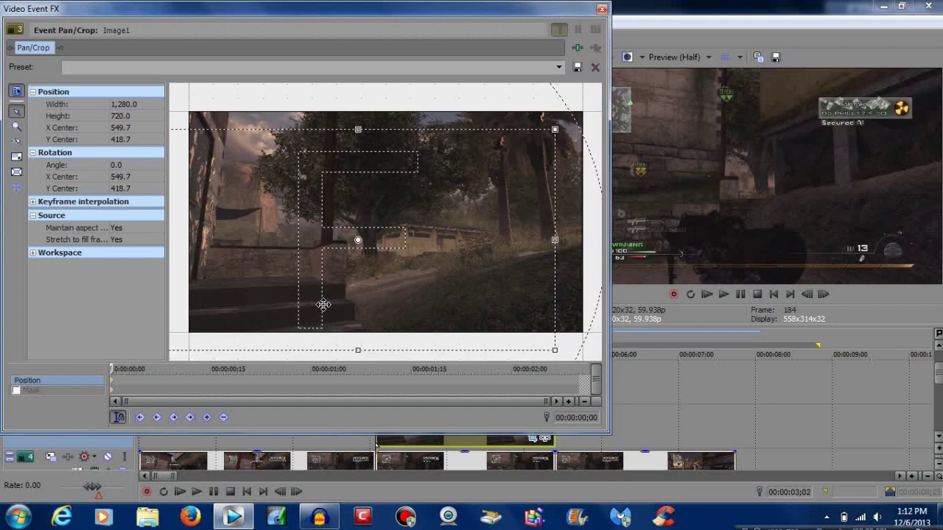
{"action": "left_click_drag", "start_coordinate": [324, 304], "coordinate": [323, 304]}
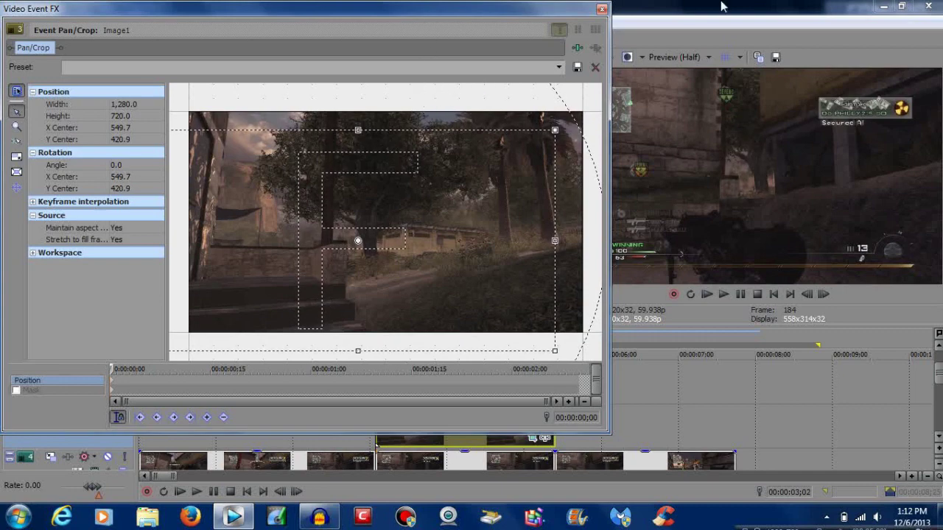
{"action": "left_click", "coordinate": [601, 11]}
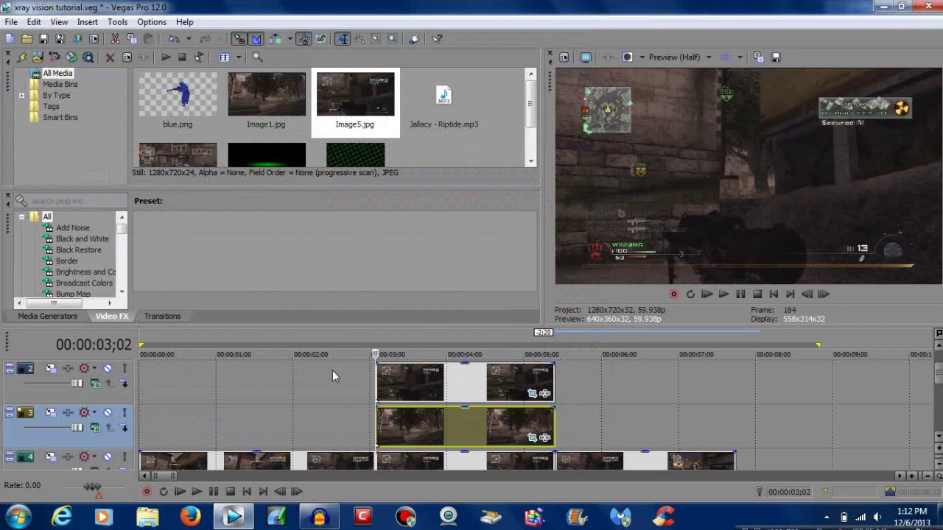
Place blue.png on video track 1 at the start of the Image5 event and trim it to the same length.
{"action": "left_click", "coordinate": [377, 381]}
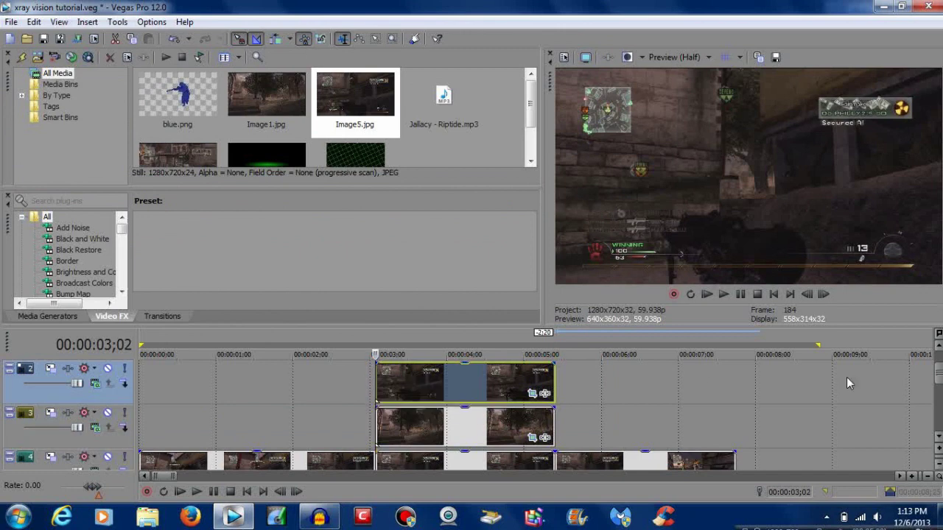
{"action": "scroll", "coordinate": [939, 371], "scroll_direction": "up", "scroll_amount": 1}
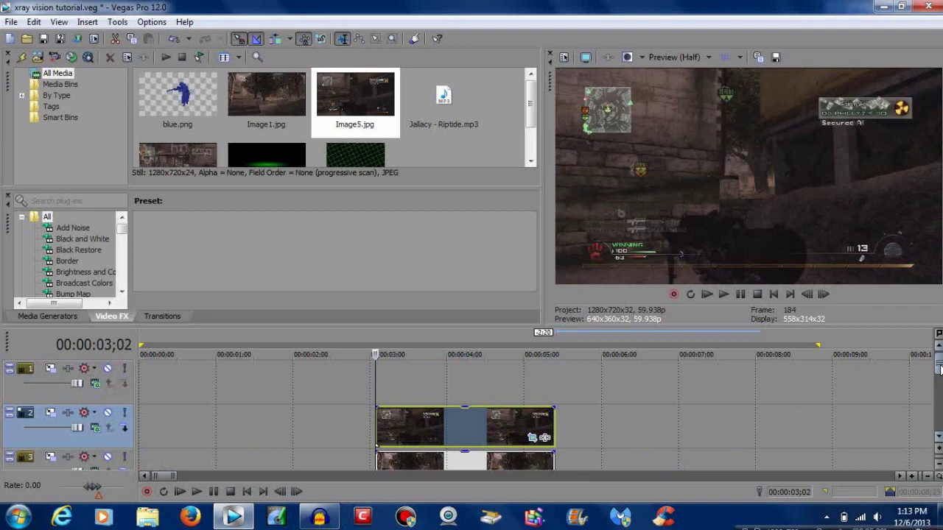
{"action": "left_click", "coordinate": [166, 120]}
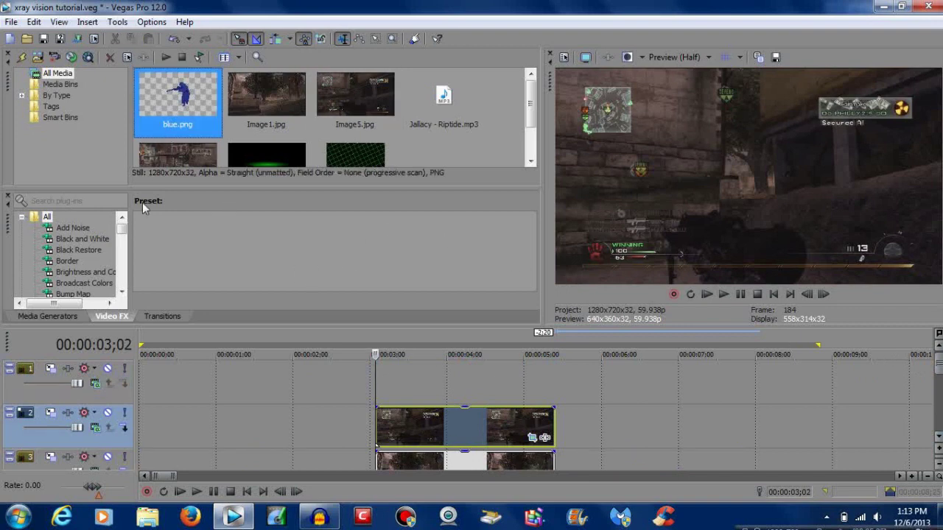
{"action": "left_click_drag", "start_coordinate": [176, 112], "coordinate": [385, 388]}
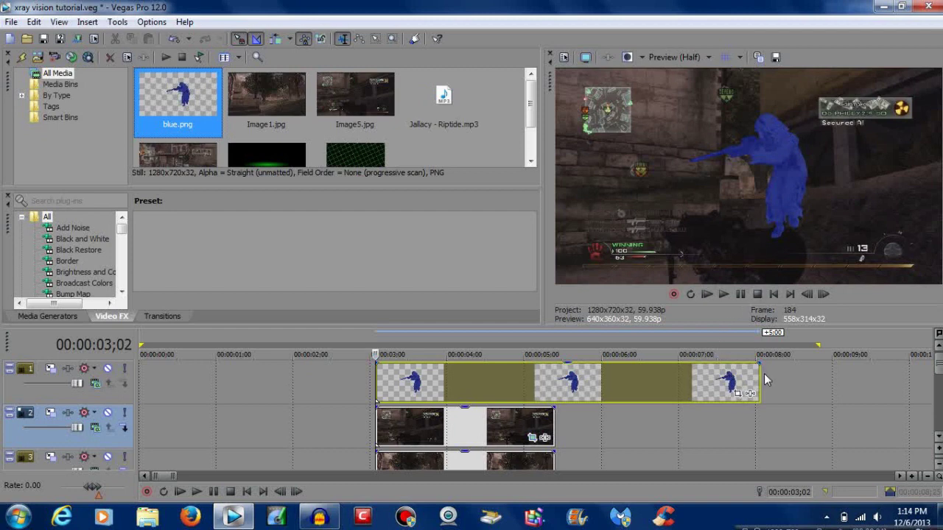
{"action": "left_click_drag", "start_coordinate": [764, 379], "coordinate": [554, 379]}
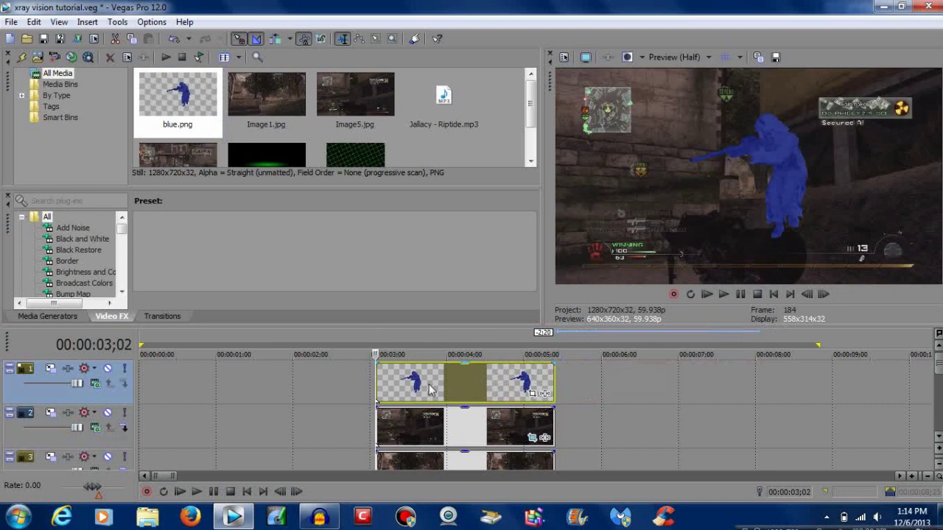
In Event Pan/Crop for blue.png, enlarge the crop frame to about 2663 by 1498, centered at about X 750, Y 381.
{"action": "left_click", "coordinate": [531, 396]}
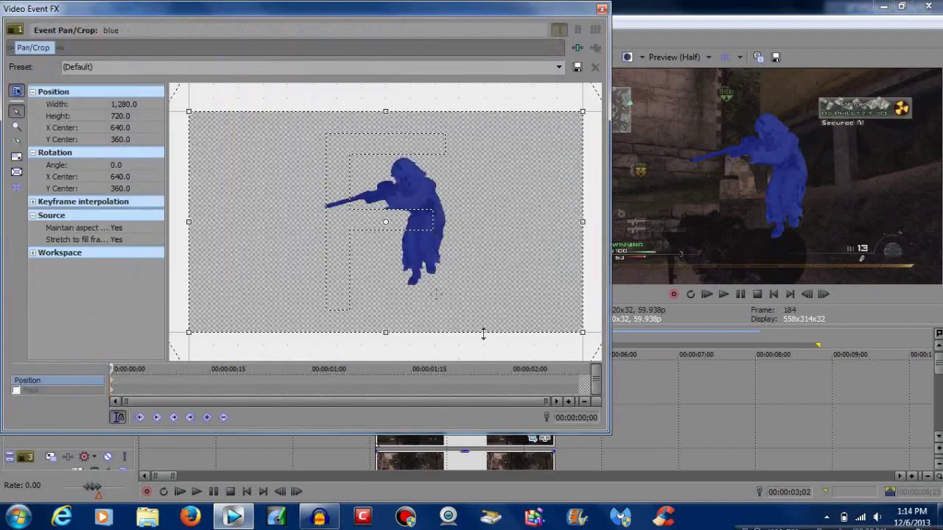
{"action": "scroll", "coordinate": [398, 221], "scroll_direction": "down", "scroll_amount": 2}
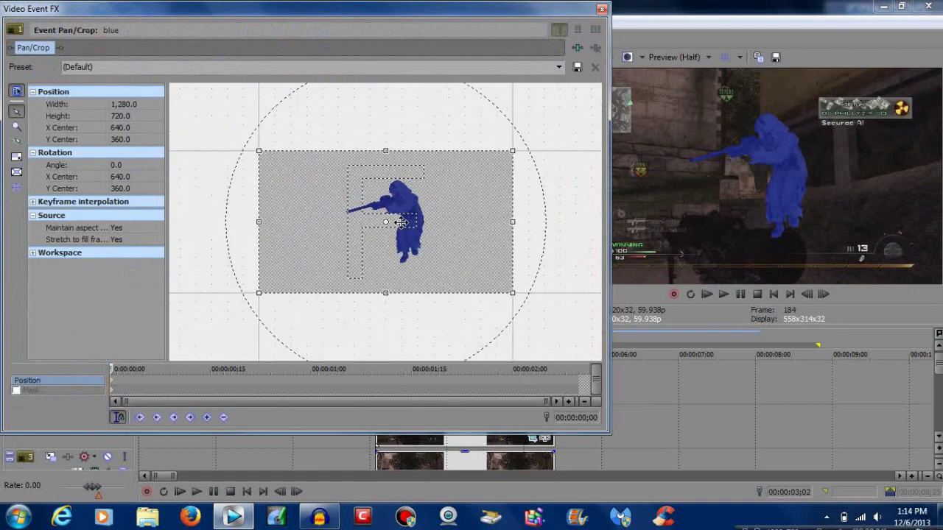
{"action": "scroll", "coordinate": [400, 221], "scroll_direction": "down", "scroll_amount": 5}
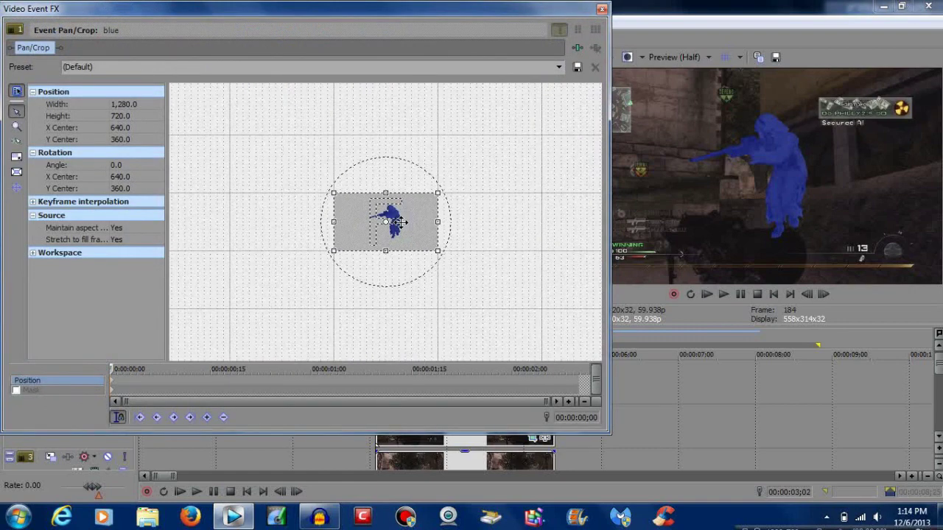
{"action": "left_click_drag", "start_coordinate": [438, 194], "coordinate": [549, 130]}
{"action": "left_click_drag", "start_coordinate": [474, 191], "coordinate": [438, 221]}
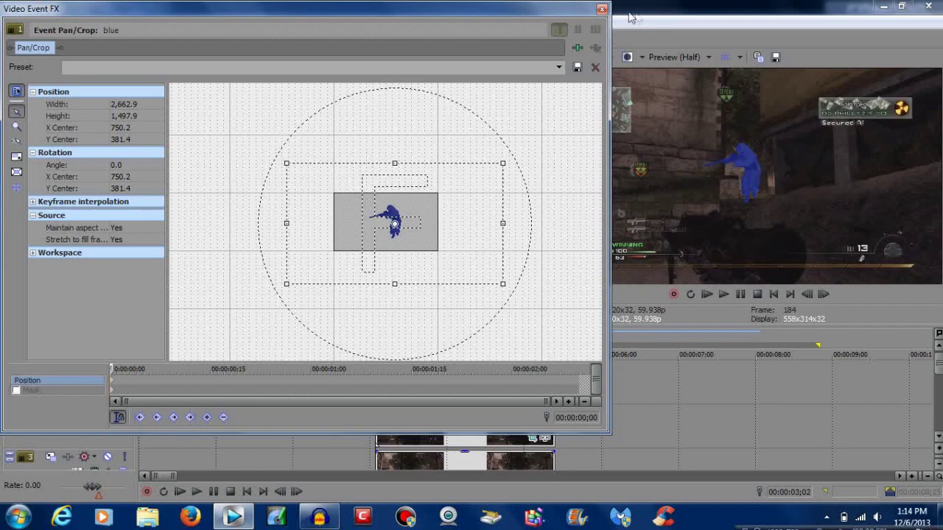
{"action": "left_click", "coordinate": [602, 9]}
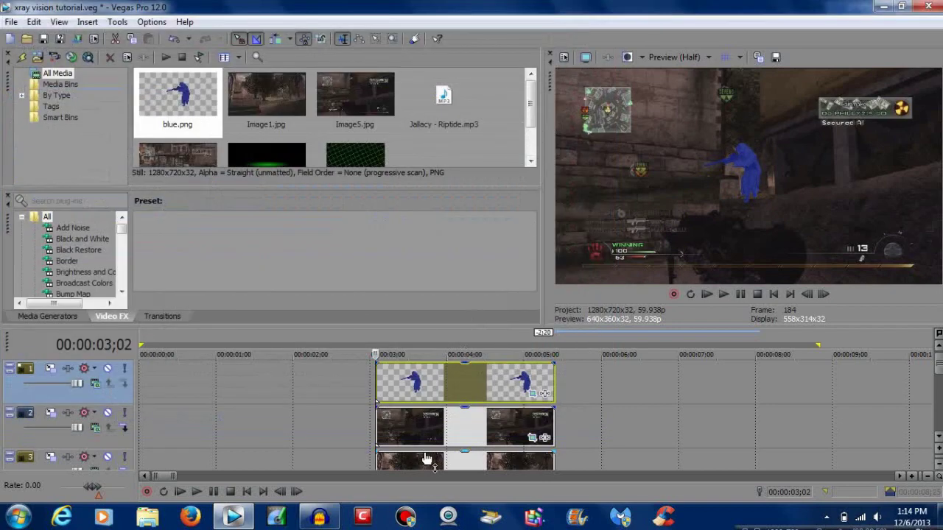
Compare the frames around the start of the blue.png event, and shift its crop frame to about X center 763.7 and Y center 383.6.
{"action": "left_click", "coordinate": [353, 392]}
{"action": "key", "text": "space"}
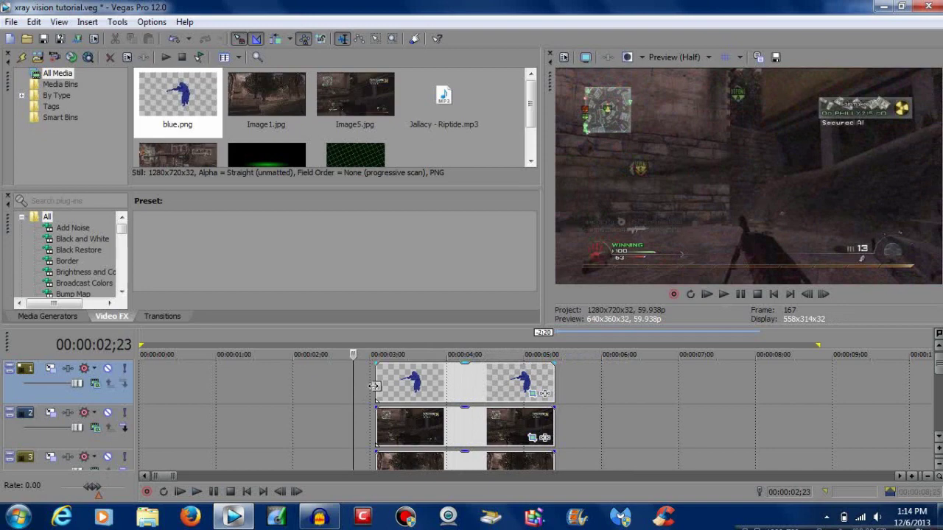
{"action": "left_click", "coordinate": [378, 386]}
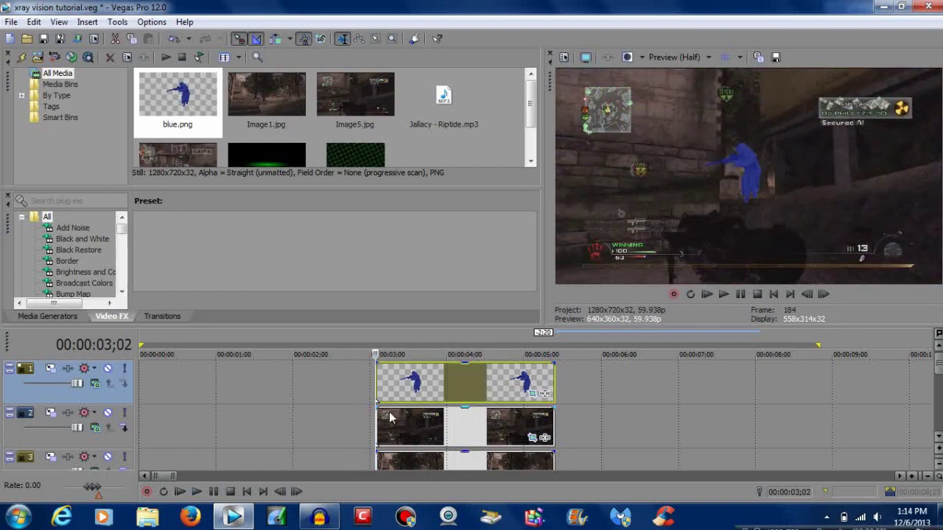
{"action": "left_click", "coordinate": [537, 395]}
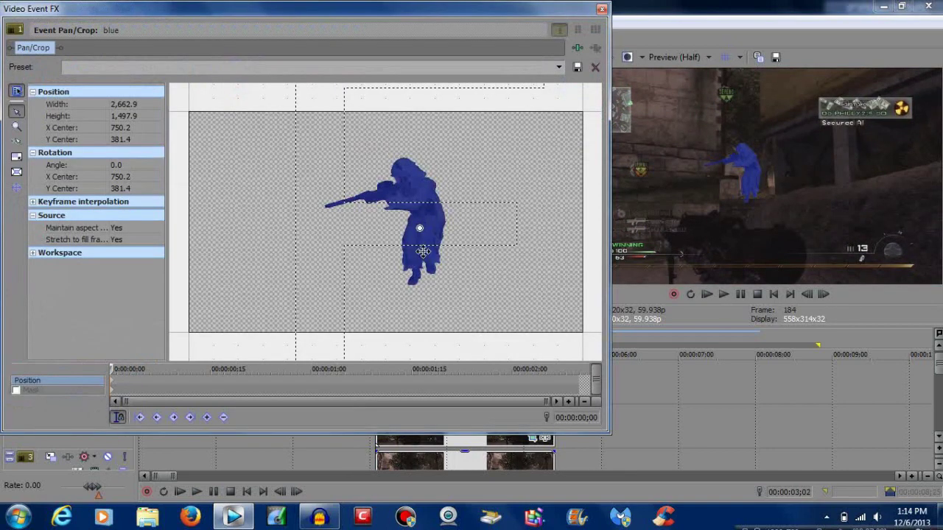
{"action": "key", "text": "Right"}
{"action": "key", "text": "Right"}
{"action": "key", "text": "Right"}
{"action": "key", "text": "Right"}
{"action": "key", "text": "Right"}
{"action": "key", "text": "Right"}
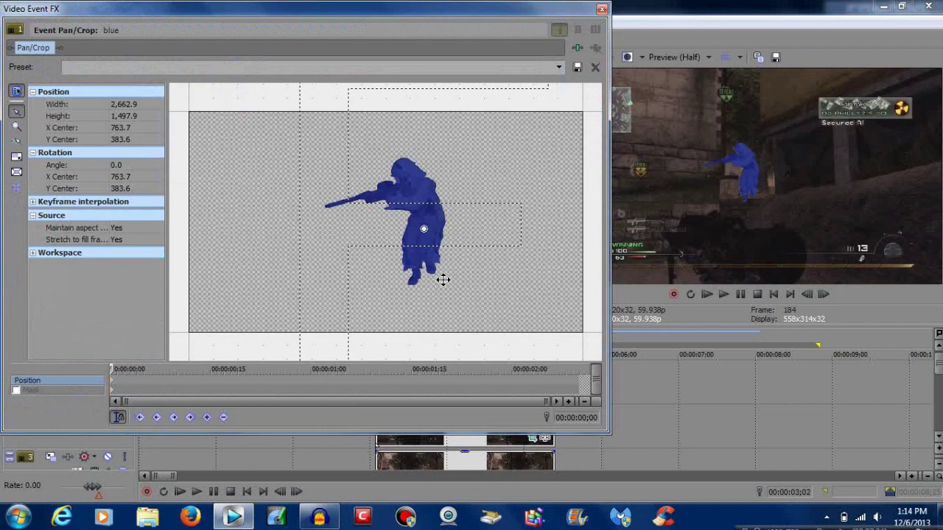
{"action": "left_click", "coordinate": [601, 9]}
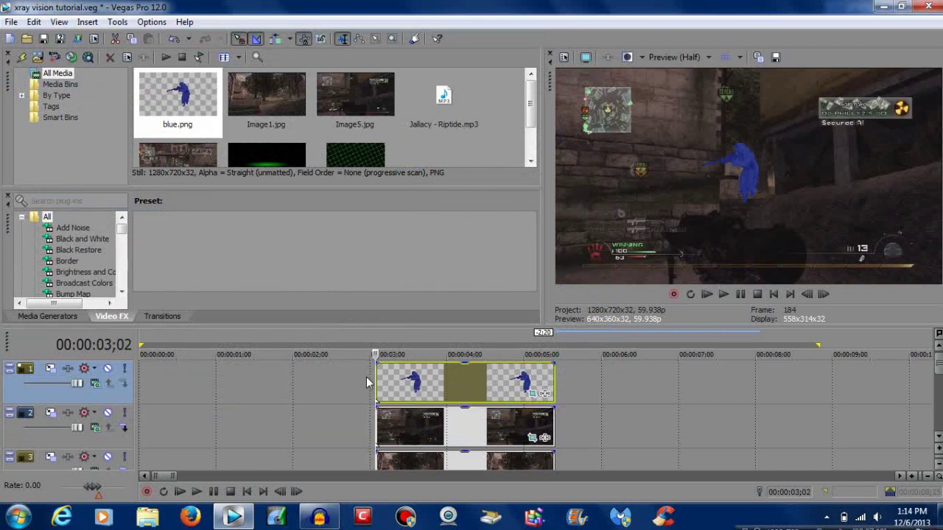
{"action": "left_click", "coordinate": [376, 404]}
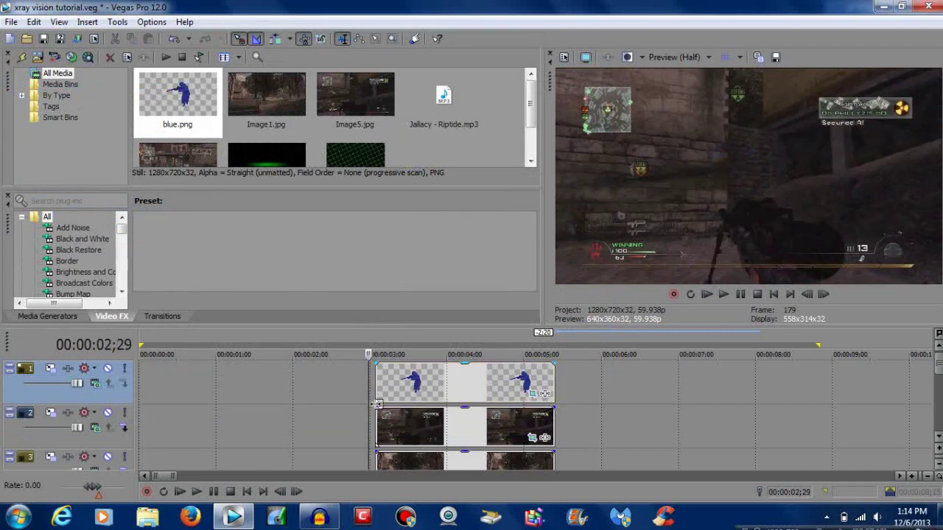
Insert two video tracks above blue.png and place the green grid still on track 2 at the start of the blue.png event.
{"action": "key", "text": "ctrl+shift+q"}
{"action": "key", "text": "ctrl+shift+q"}
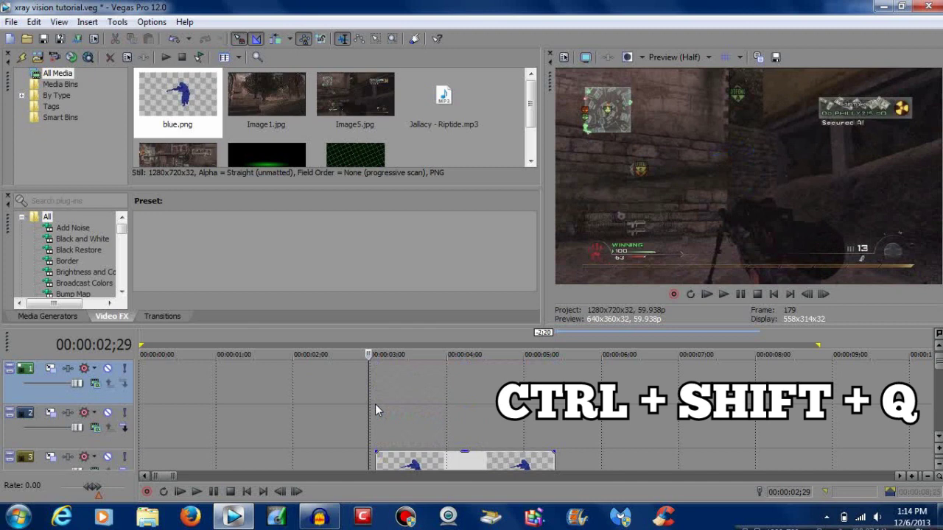
{"action": "left_click", "coordinate": [377, 424]}
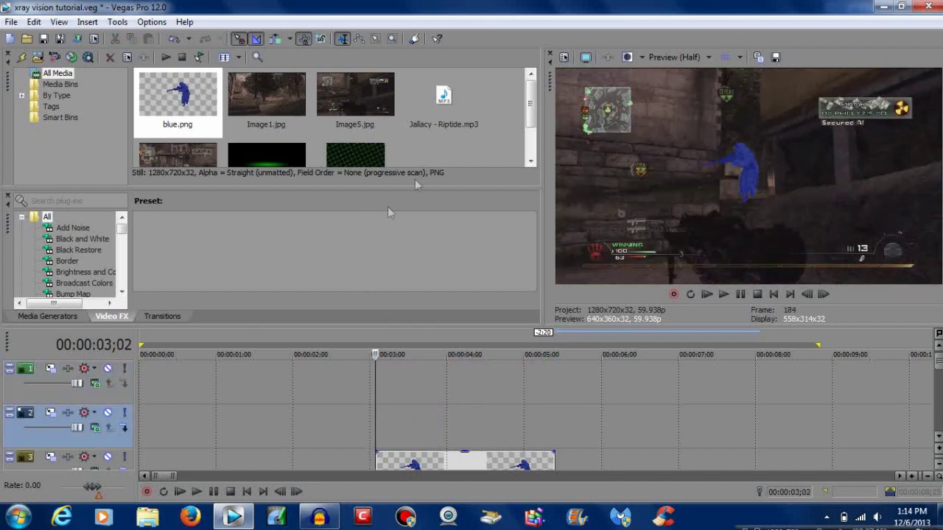
{"action": "left_click", "coordinate": [376, 162]}
{"action": "left_click_drag", "start_coordinate": [368, 143], "coordinate": [393, 417]}
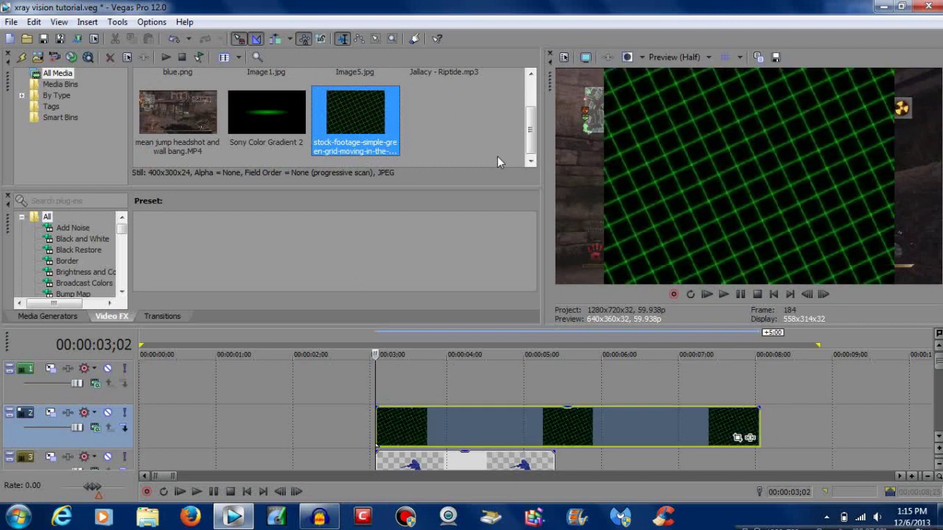
{"action": "left_click_drag", "start_coordinate": [533, 126], "coordinate": [533, 101]}
{"action": "left_click", "coordinate": [355, 99]}
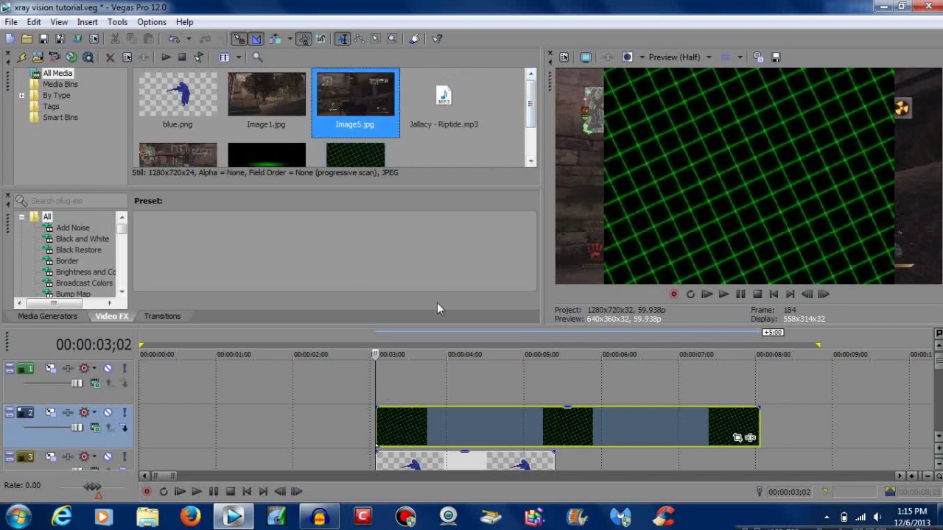
{"action": "left_click", "coordinate": [379, 423]}
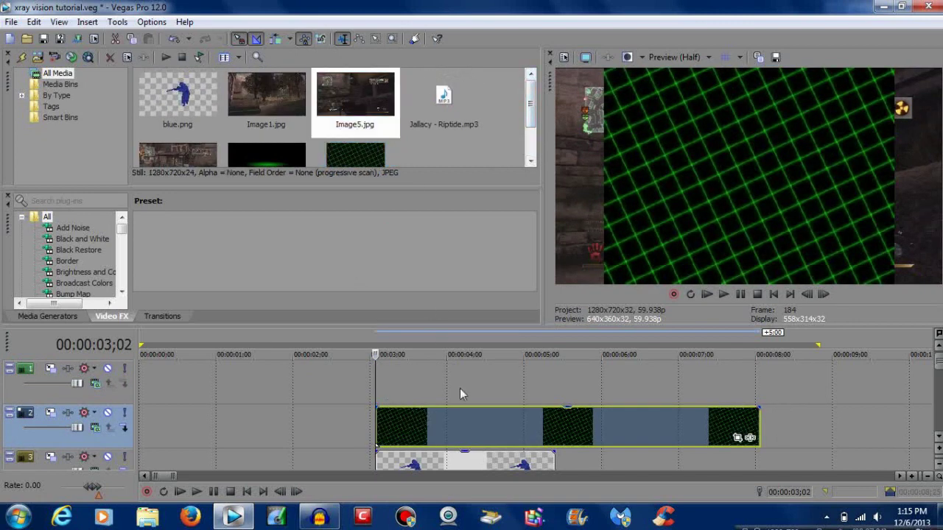
Set track 2's compositing mode to Screen and trim the green grid event to the same length as the blue.png event.
{"action": "left_click", "coordinate": [96, 429]}
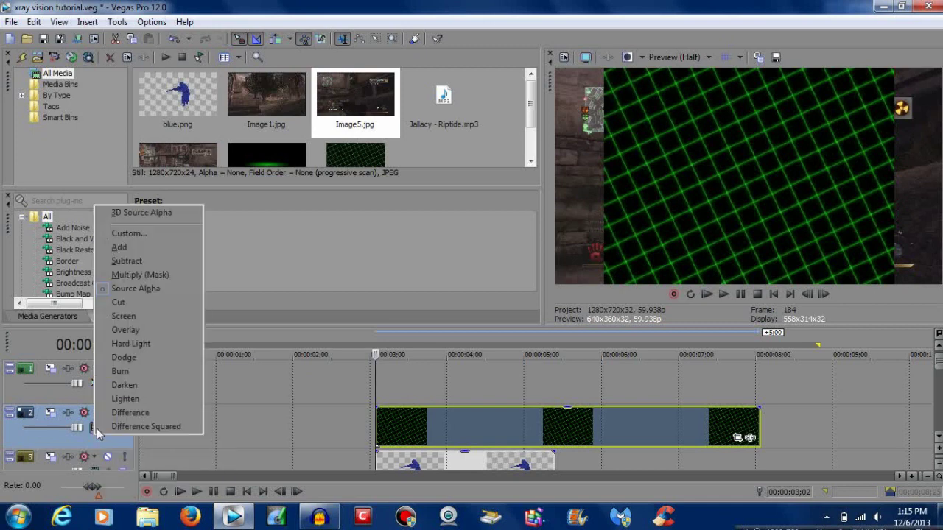
{"action": "left_click", "coordinate": [133, 317]}
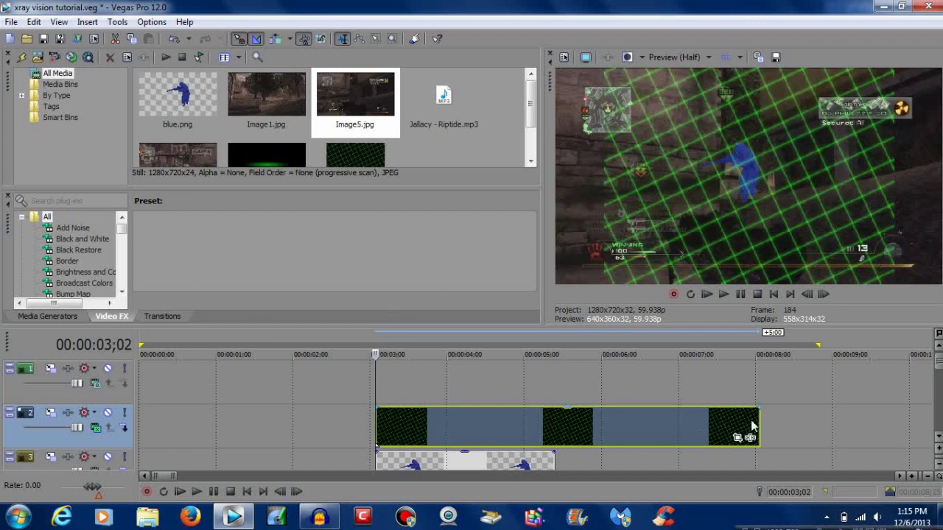
{"action": "left_click_drag", "start_coordinate": [758, 433], "coordinate": [554, 439]}
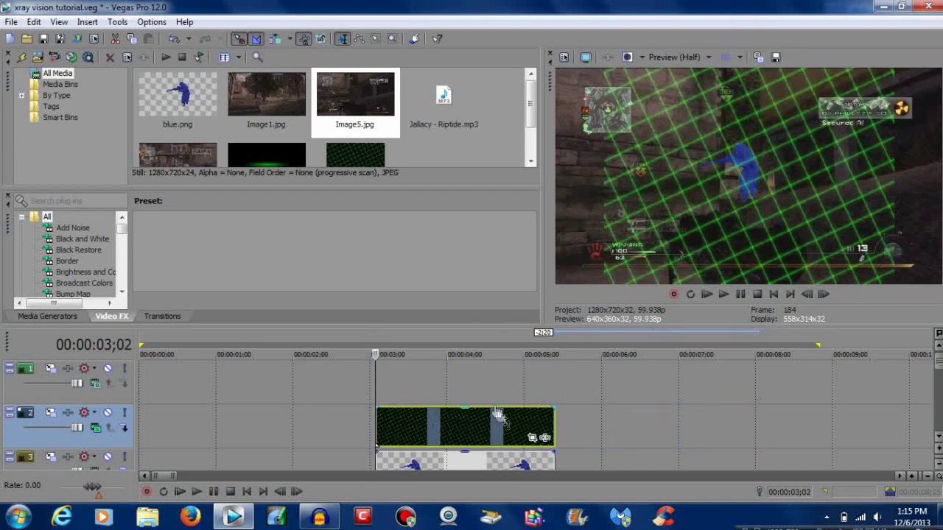
In Event Pan/Crop for the green grid, enable the mask and draw a circular mask around the middle of the image.
{"action": "left_click", "coordinate": [531, 439]}
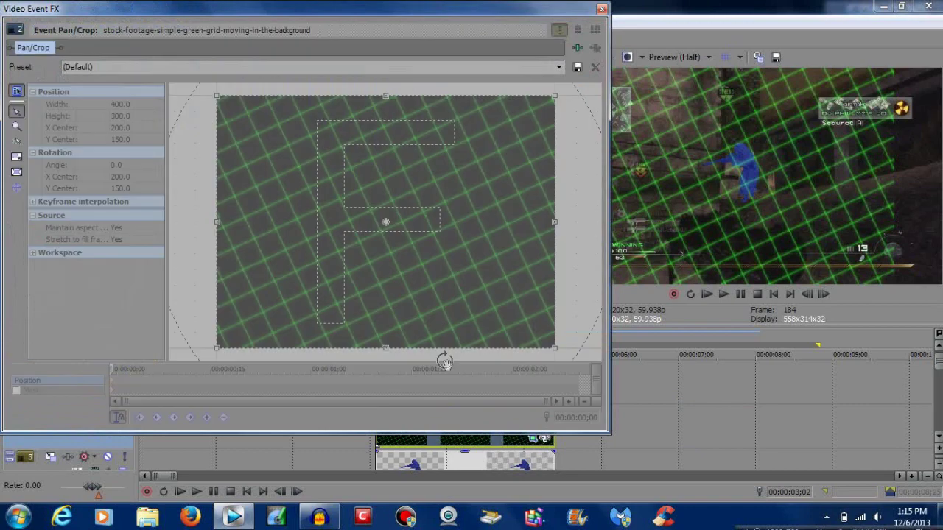
{"action": "scroll", "coordinate": [438, 268], "scroll_direction": "down", "scroll_amount": 3}
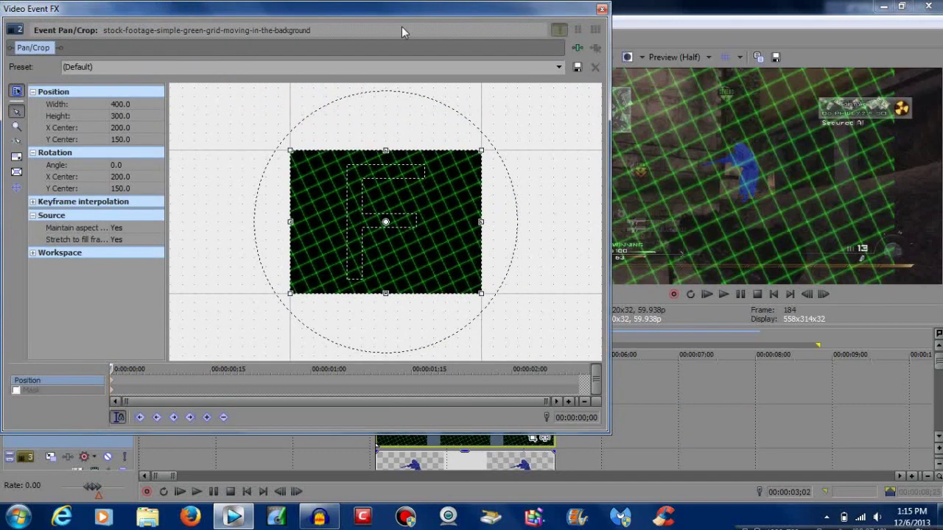
{"action": "left_click_drag", "start_coordinate": [396, 15], "coordinate": [323, 14]}
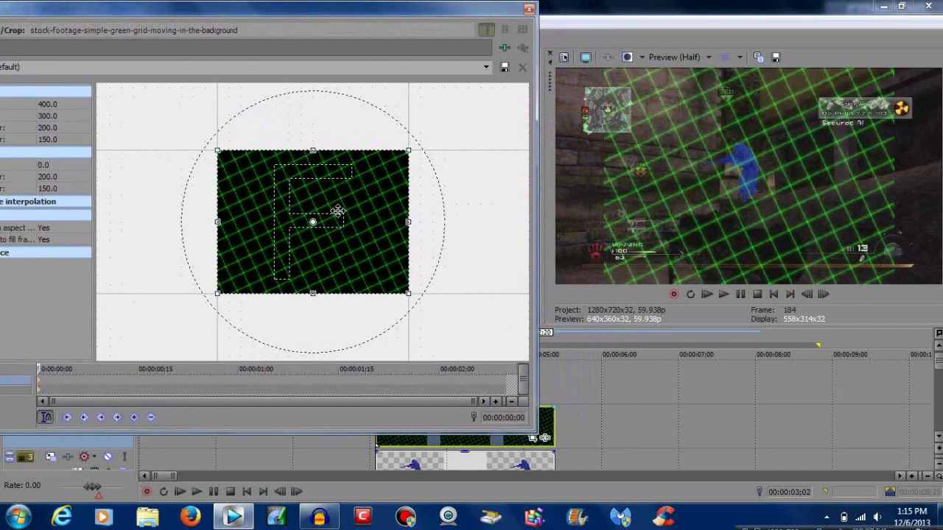
{"action": "left_click_drag", "start_coordinate": [306, 17], "coordinate": [416, 21]}
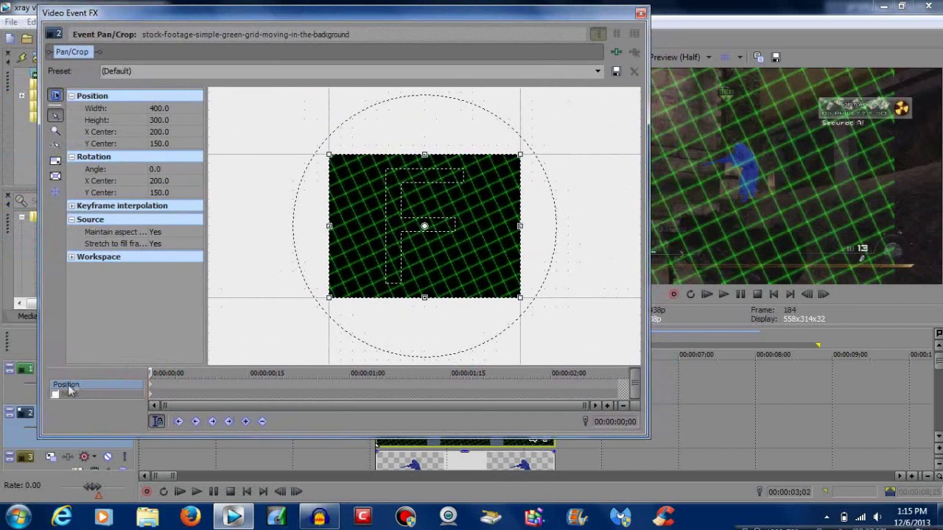
{"action": "left_click", "coordinate": [55, 394]}
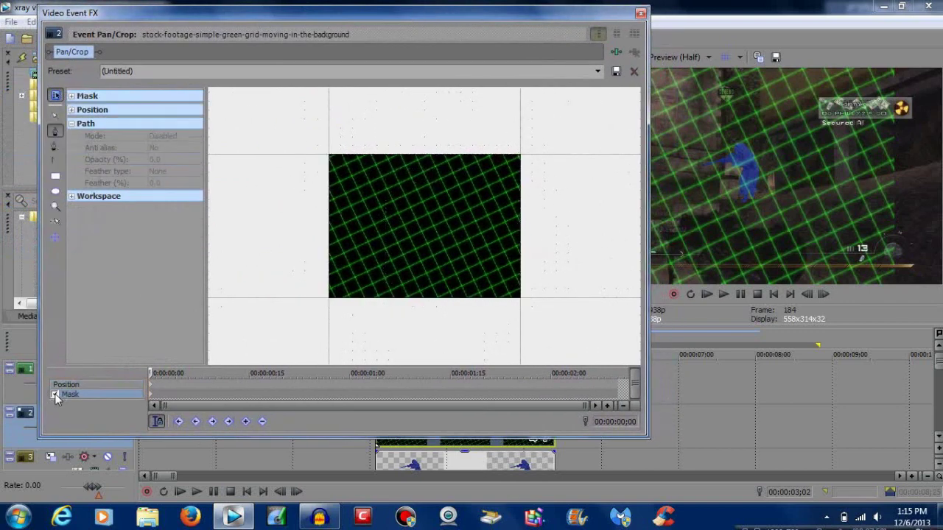
{"action": "left_click", "coordinate": [55, 193]}
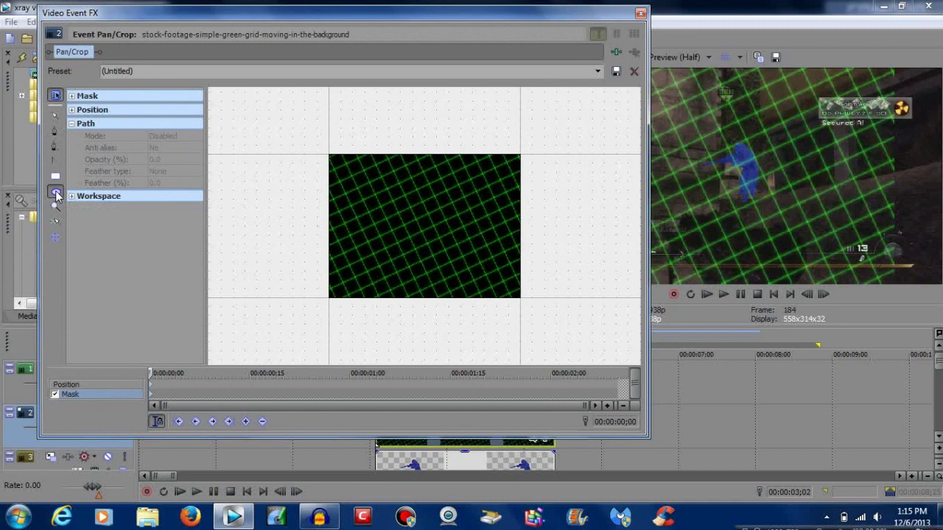
{"action": "left_click_drag", "start_coordinate": [384, 183], "coordinate": [478, 271]}
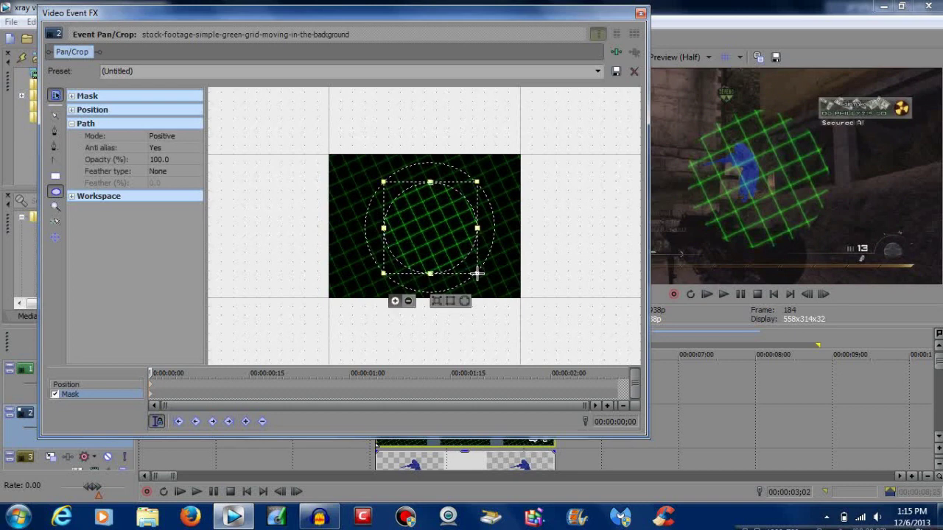
Center the circular mask on the blue silhouette, shrink it to surround the figure closely, and close Event Pan/Crop.
{"action": "left_click_drag", "start_coordinate": [448, 231], "coordinate": [438, 225]}
{"action": "double_click", "coordinate": [438, 225]}
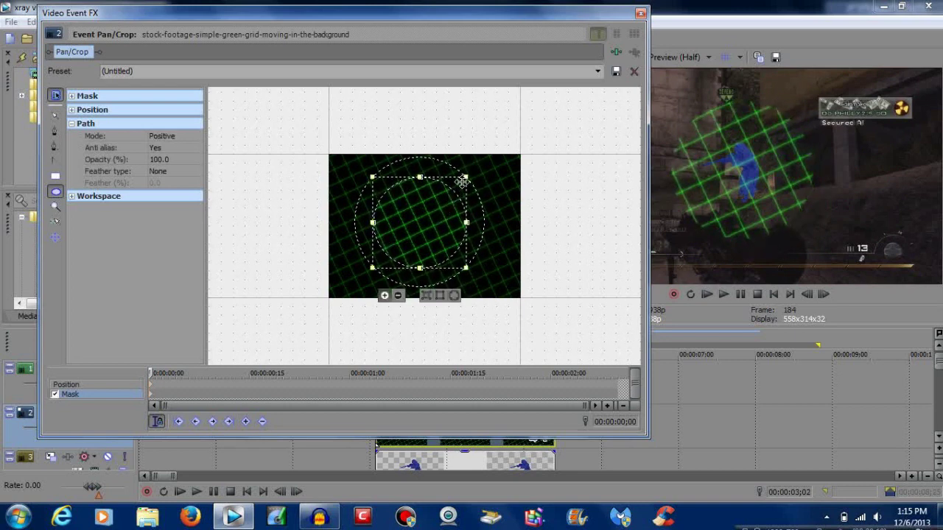
{"action": "left_click_drag", "start_coordinate": [465, 176], "coordinate": [434, 209]}
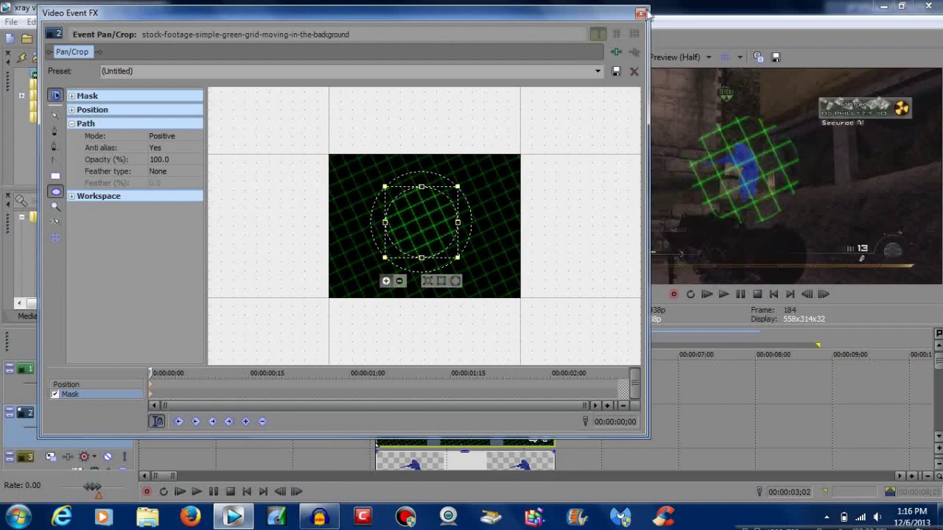
{"action": "left_click", "coordinate": [640, 13]}
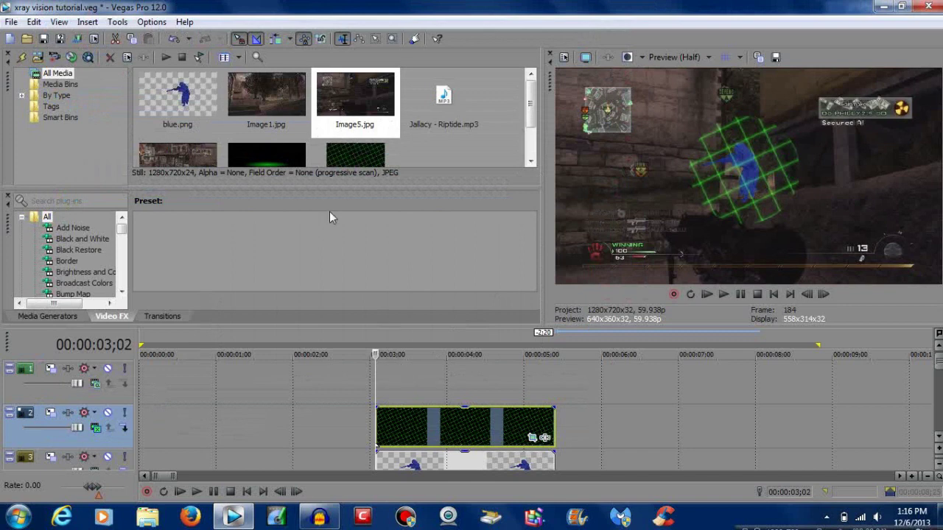
Add an Elliptical White to Black color gradient on track 1 at the grid event's start and flatten it to aspect ratio angle 14.7, distance 0.266.
{"action": "left_click", "coordinate": [269, 164]}
{"action": "left_click_drag", "start_coordinate": [269, 164], "coordinate": [269, 131]}
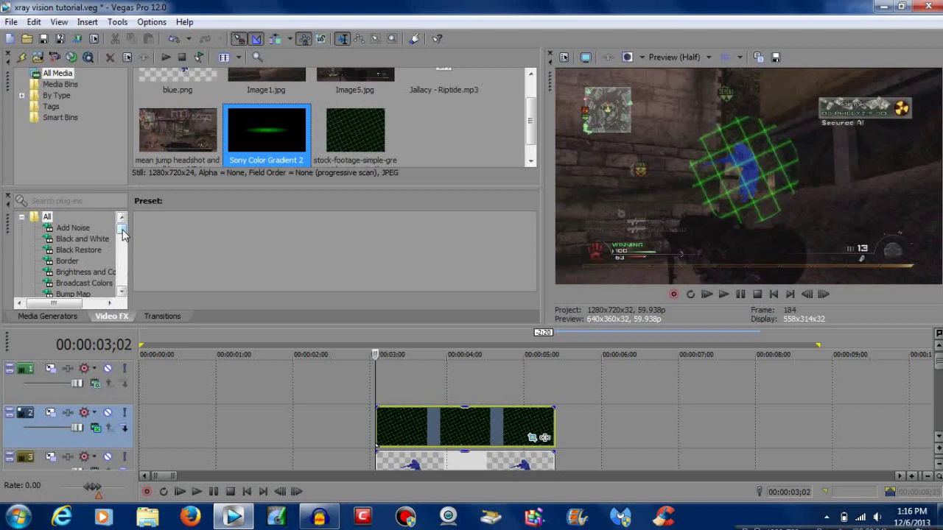
{"action": "left_click", "coordinate": [56, 316]}
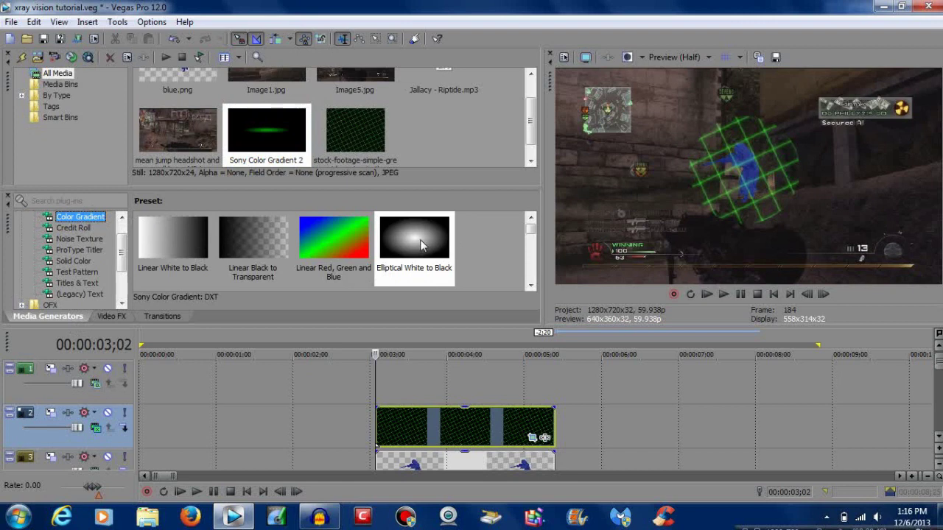
{"action": "left_click_drag", "start_coordinate": [420, 239], "coordinate": [383, 384]}
{"action": "left_click_drag", "start_coordinate": [144, 234], "coordinate": [131, 200]}
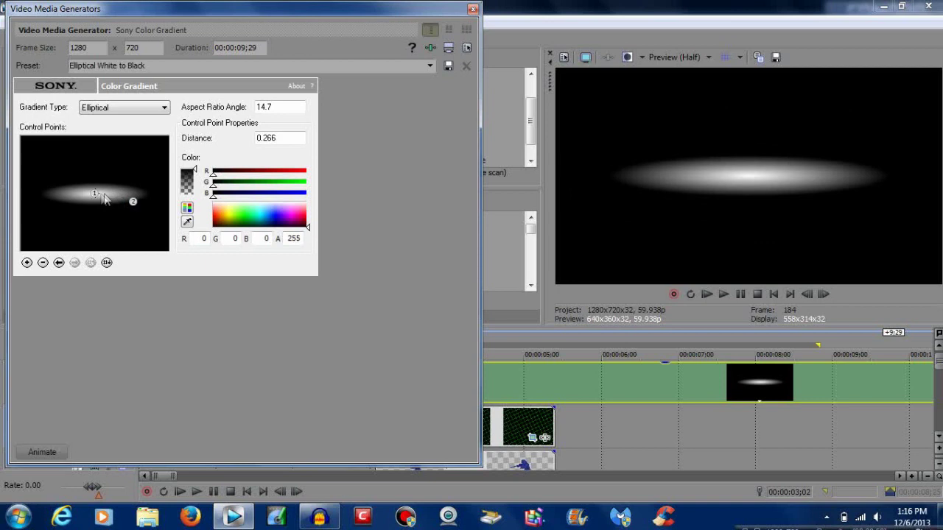
Color the gradient's center point green with RGB 9, 201, 0, and delete the gradient event from track 1.
{"action": "left_click", "coordinate": [93, 192]}
{"action": "left_click", "coordinate": [244, 218]}
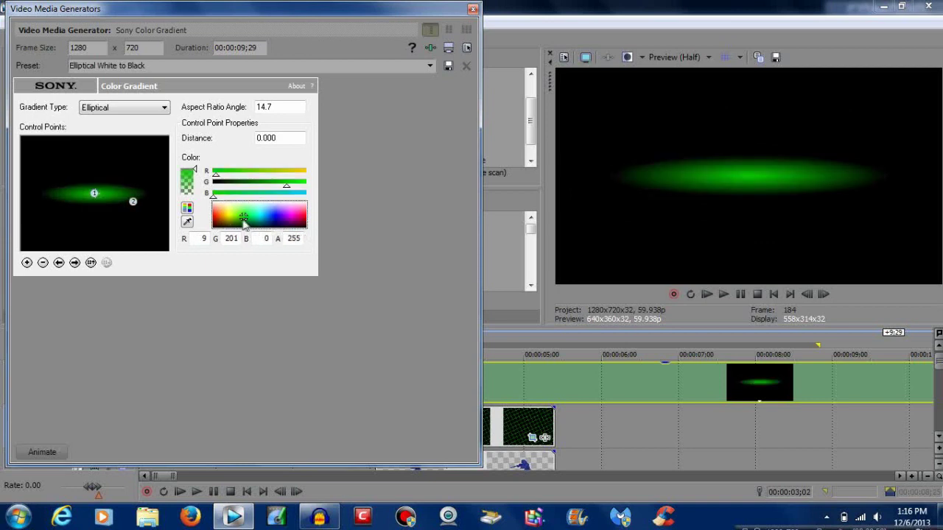
{"action": "left_click", "coordinate": [472, 11]}
{"action": "left_click", "coordinate": [445, 397]}
{"action": "key", "text": "Delete"}
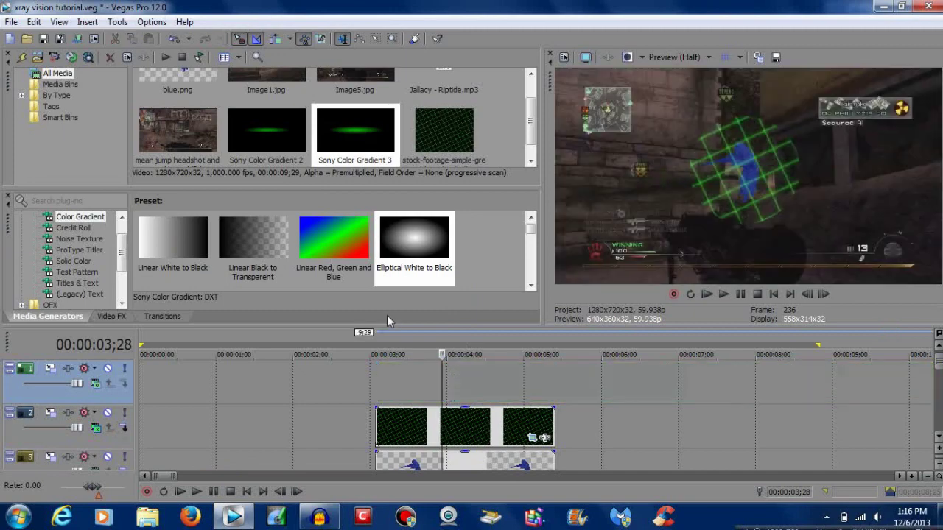
Place Sony Color Gradient 2 on track 1 at the start of the grid event and set the track's compositing mode to Screen.
{"action": "left_click", "coordinate": [278, 134]}
{"action": "left_click_drag", "start_coordinate": [279, 133], "coordinate": [386, 376]}
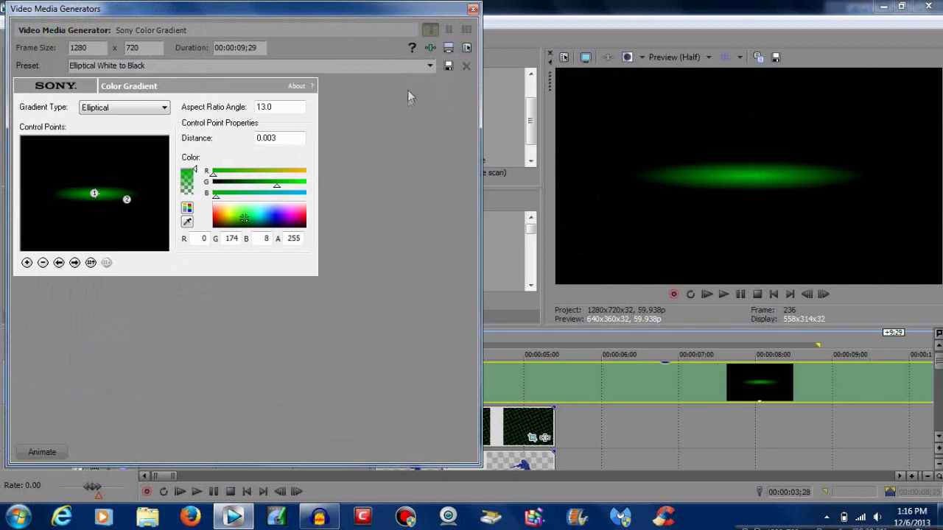
{"action": "left_click", "coordinate": [472, 10]}
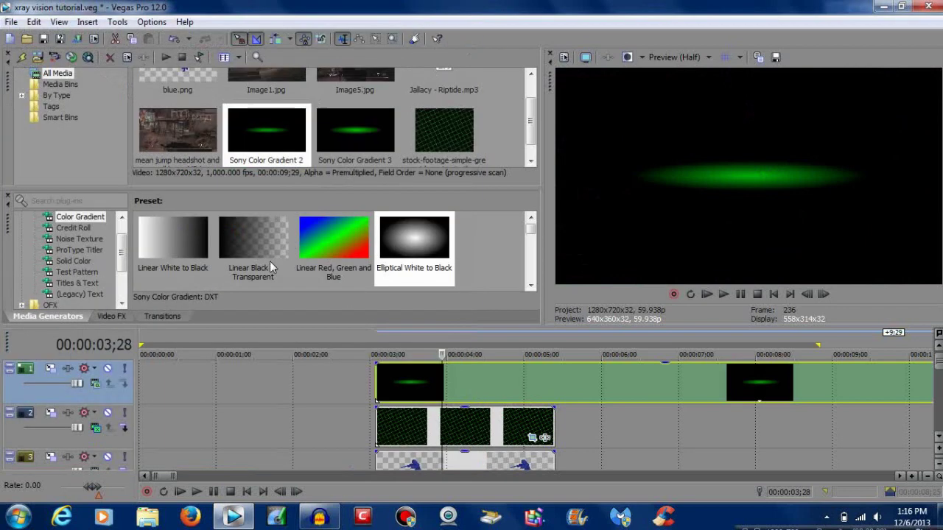
{"action": "left_click", "coordinate": [95, 384]}
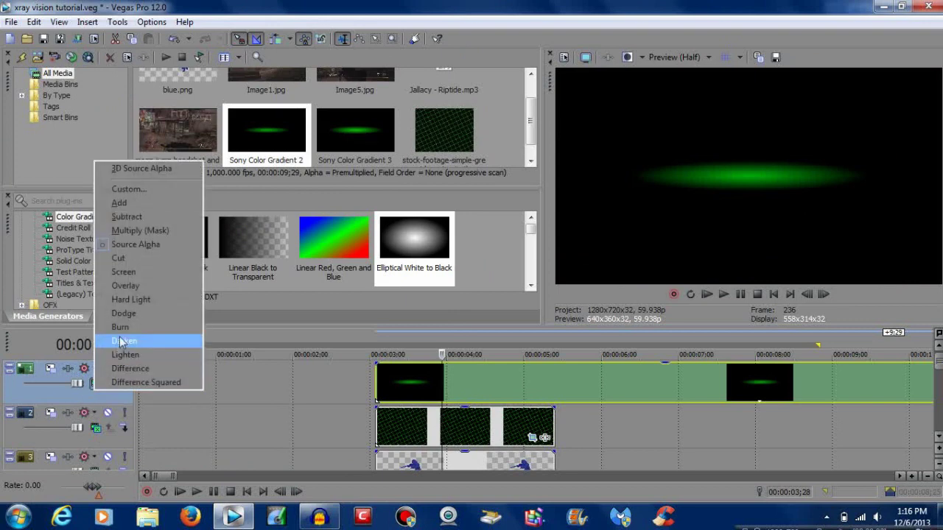
{"action": "left_click", "coordinate": [132, 277]}
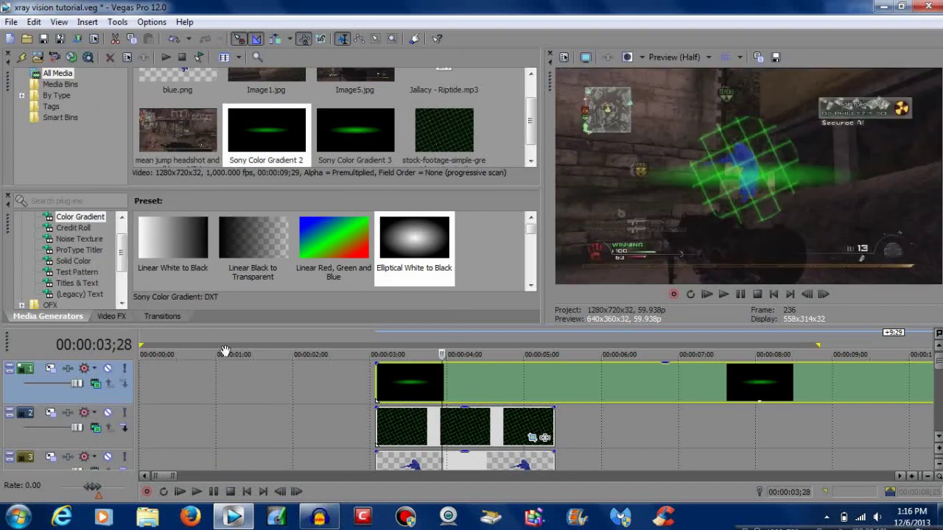
Trim the green gradient event on track 1 to end together with the grid event below it.
{"action": "left_click", "coordinate": [376, 384]}
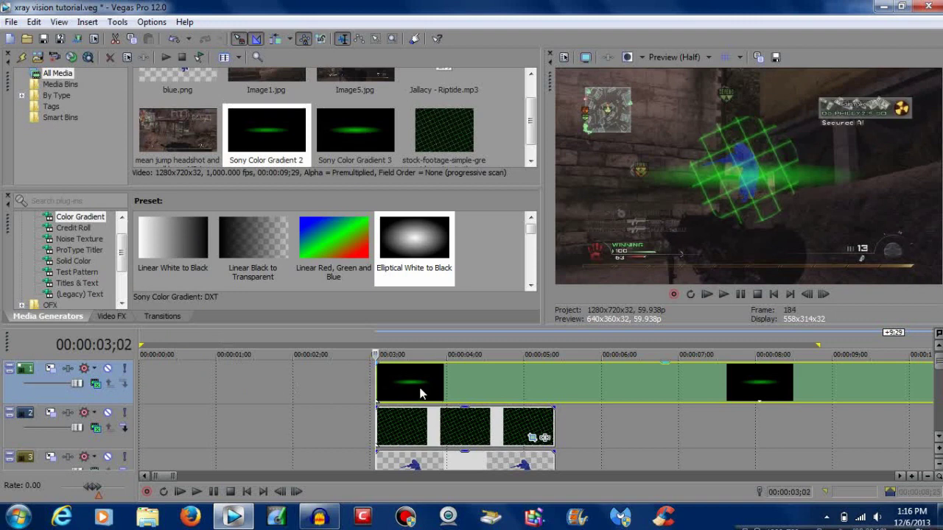
{"action": "scroll", "coordinate": [419, 388], "scroll_direction": "down", "scroll_amount": 3}
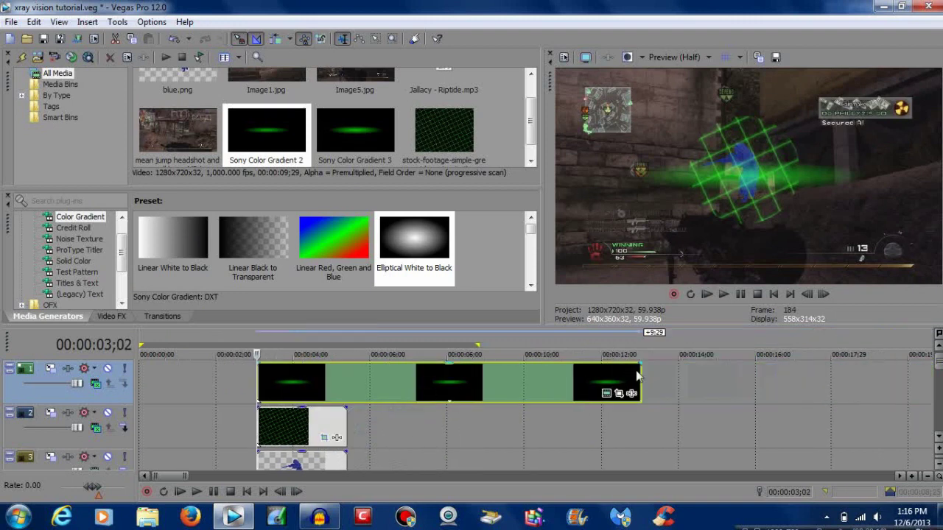
{"action": "left_click_drag", "start_coordinate": [637, 376], "coordinate": [329, 397]}
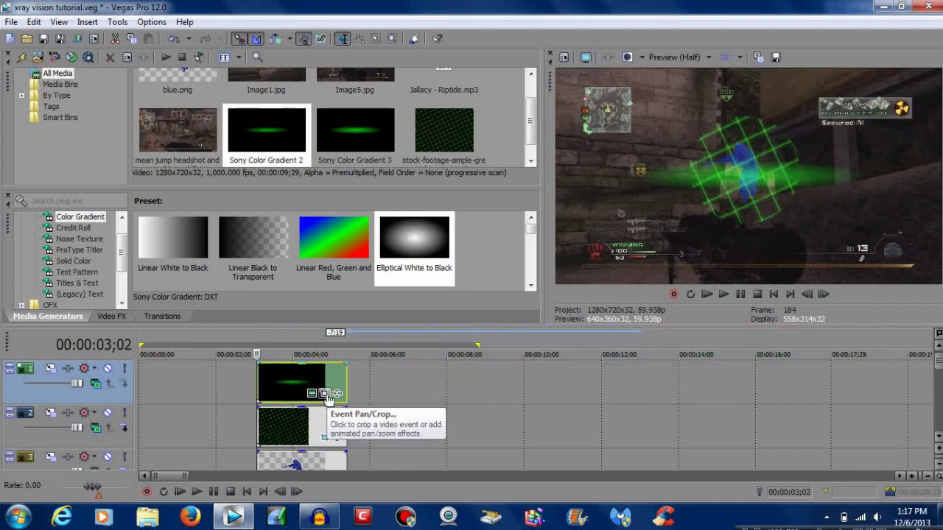
In Event Pan/Crop for Sony Color Gradient 2, move the crop frame down to about Y center 562.3, raising the green glow above the silhouette.
{"action": "left_click", "coordinate": [325, 394]}
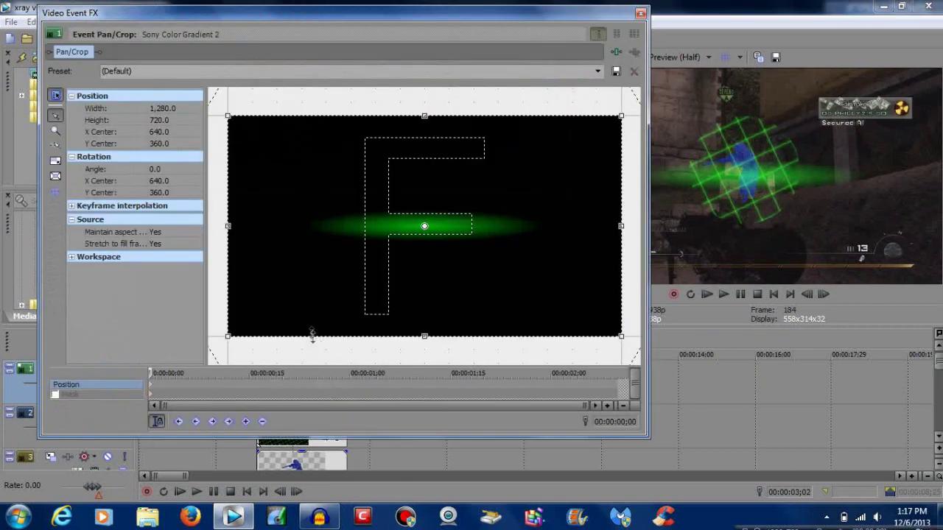
{"action": "scroll", "coordinate": [406, 280], "scroll_direction": "down", "scroll_amount": 5}
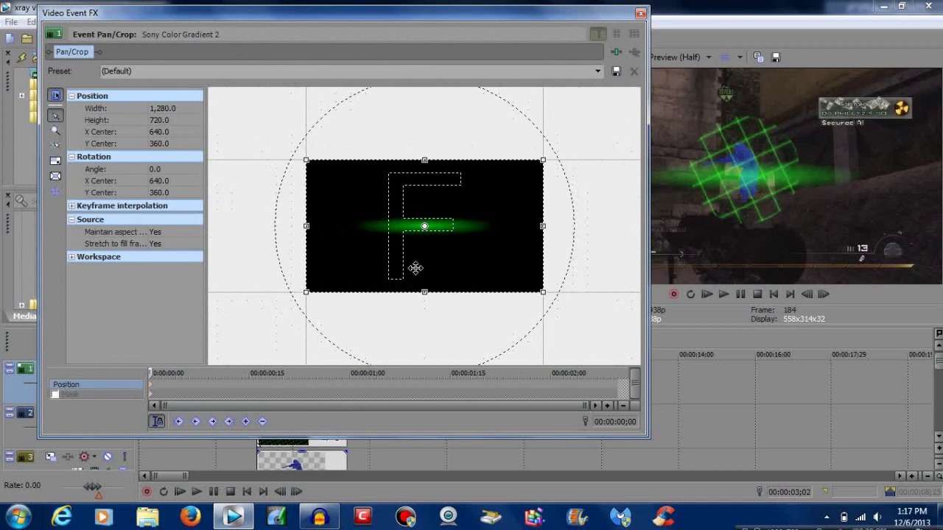
{"action": "key", "text": "Down"}
{"action": "key", "text": "Down"}
{"action": "key", "text": "Down"}
{"action": "key", "text": "Down"}
{"action": "key", "text": "Down"}
{"action": "key", "text": "Down"}
{"action": "key", "text": "Down"}
{"action": "key", "text": "Down"}
{"action": "key", "text": "Down"}
{"action": "key", "text": "Down"}
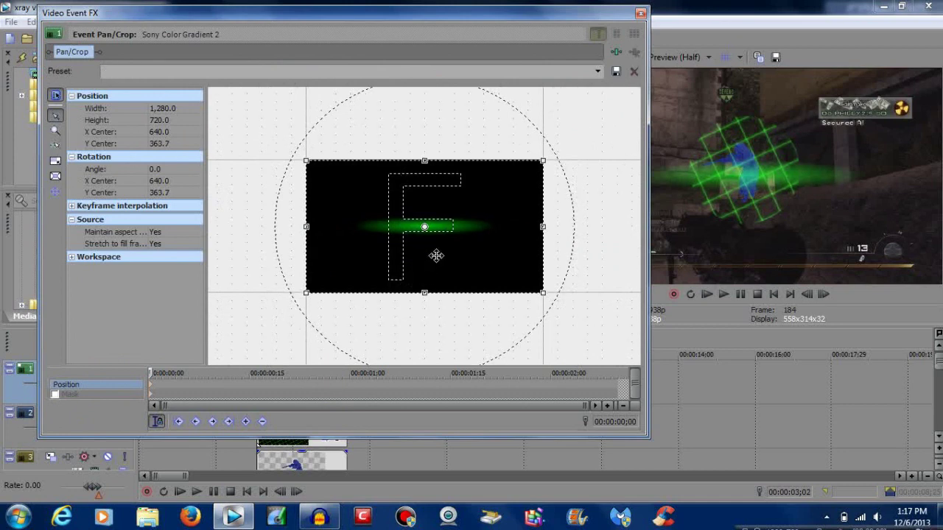
{"action": "key", "text": "Down"}
{"action": "key", "text": "Down"}
{"action": "key", "text": "Down"}
{"action": "key", "text": "Down"}
{"action": "key", "text": "Down"}
{"action": "key", "text": "Down"}
{"action": "key", "text": "Down"}
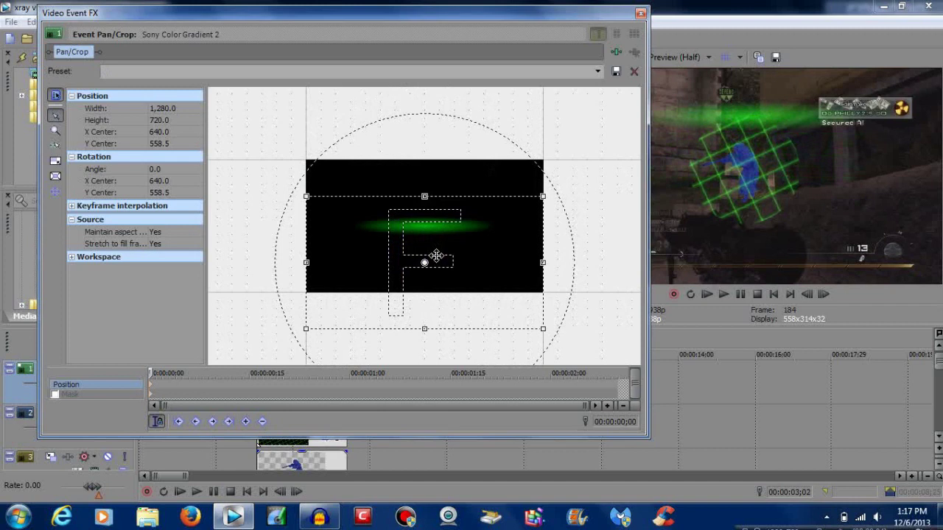
{"action": "key", "text": "Down"}
{"action": "key", "text": "Down"}
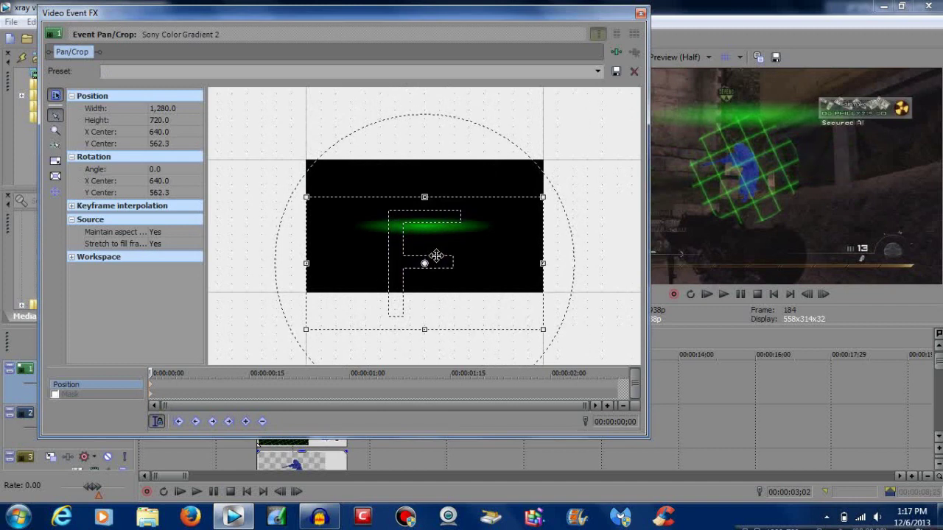
Add a position keyframe for the gradient at 00:00:00;13 with Y center 202.7, placing the green glow below the silhouette.
{"action": "left_click", "coordinate": [234, 383]}
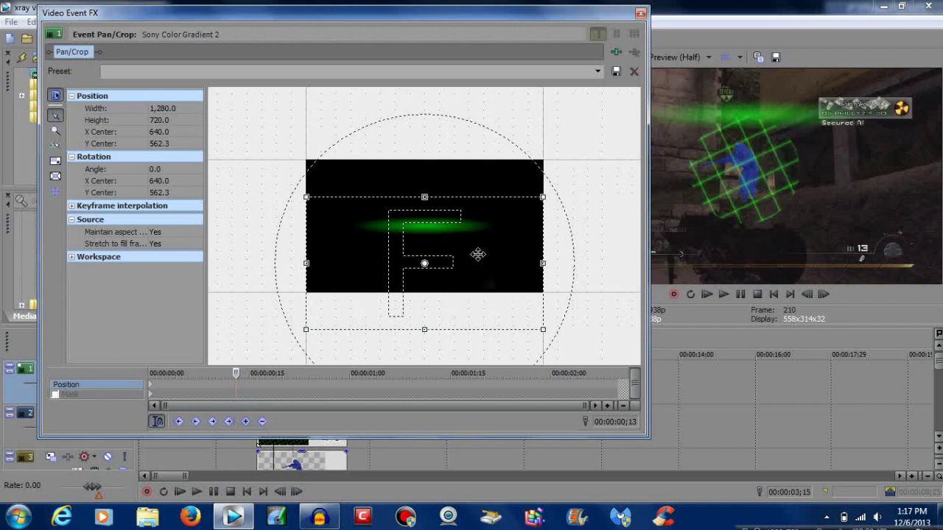
{"action": "key", "text": "Down"}
{"action": "key", "text": "Down"}
{"action": "key", "text": "Down"}
{"action": "key", "text": "Down"}
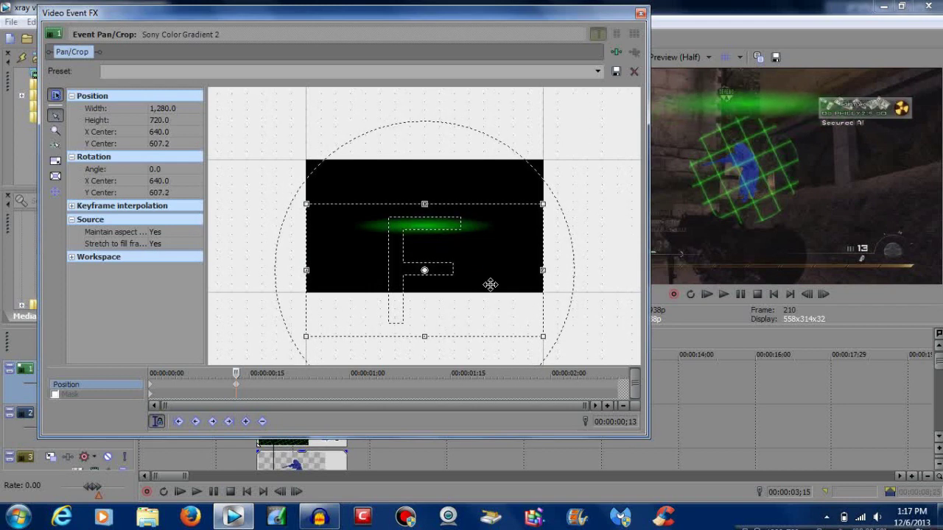
{"action": "key", "text": "Up"}
{"action": "key", "text": "Up"}
{"action": "key", "text": "Up"}
{"action": "key", "text": "Up"}
{"action": "key", "text": "Up"}
{"action": "key", "text": "Up"}
{"action": "key", "text": "Up"}
{"action": "key", "text": "Up"}
{"action": "key", "text": "Up"}
{"action": "key", "text": "Up"}
{"action": "key", "text": "Up"}
{"action": "key", "text": "Up"}
{"action": "key", "text": "Up"}
{"action": "key", "text": "Up"}
{"action": "key", "text": "Up"}
{"action": "key", "text": "Up"}
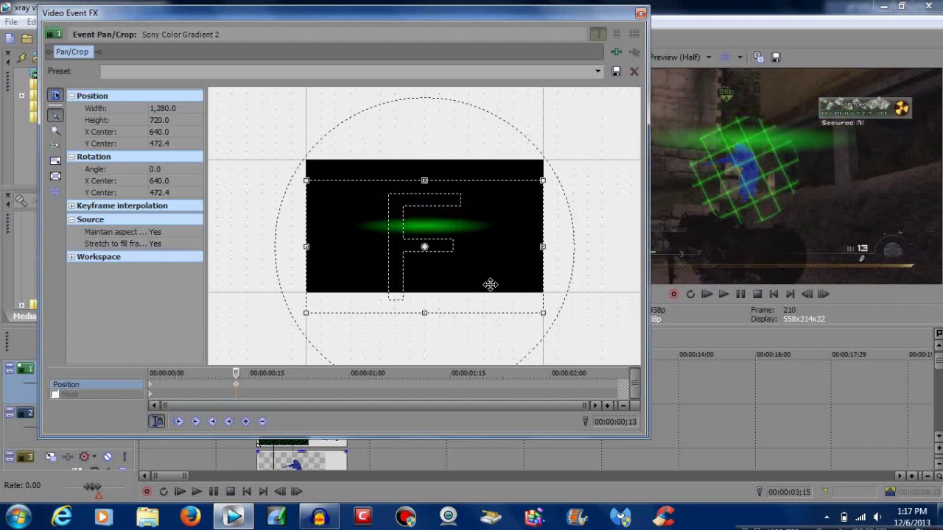
{"action": "key", "text": "Up"}
{"action": "key", "text": "Up"}
{"action": "key", "text": "Up"}
{"action": "key", "text": "Up"}
{"action": "key", "text": "Up"}
{"action": "key", "text": "Up"}
{"action": "key", "text": "Up"}
{"action": "key", "text": "Up"}
{"action": "key", "text": "Up"}
{"action": "key", "text": "Up"}
{"action": "key", "text": "Up"}
{"action": "key", "text": "Up"}
{"action": "key", "text": "Up"}
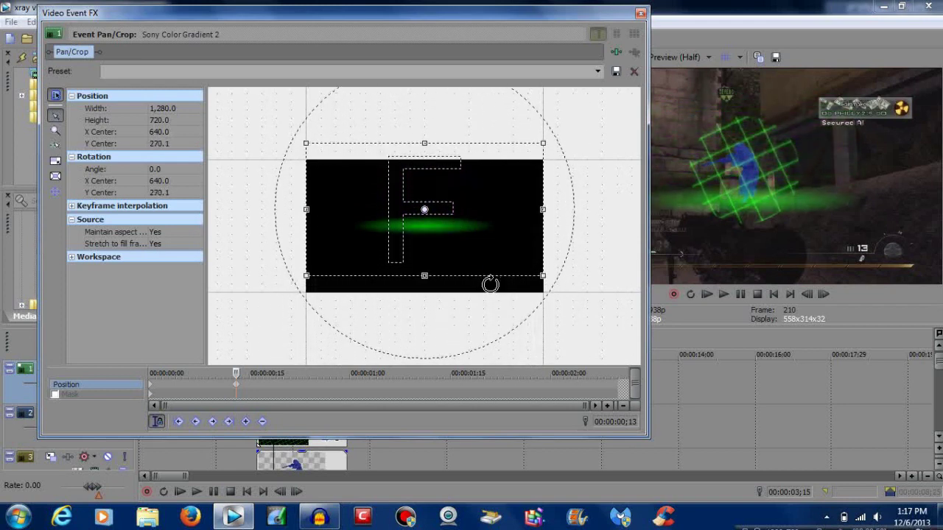
{"action": "key", "text": "Up"}
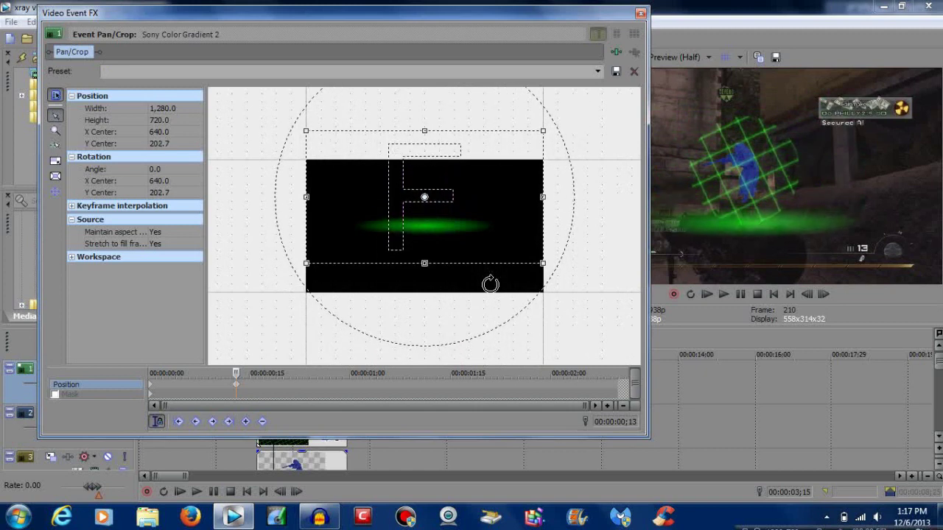
Check the glow at both position keyframes and play back its downward sweep from the timeline.
{"action": "left_click", "coordinate": [152, 386]}
{"action": "left_click", "coordinate": [236, 385]}
{"action": "left_click", "coordinate": [640, 12]}
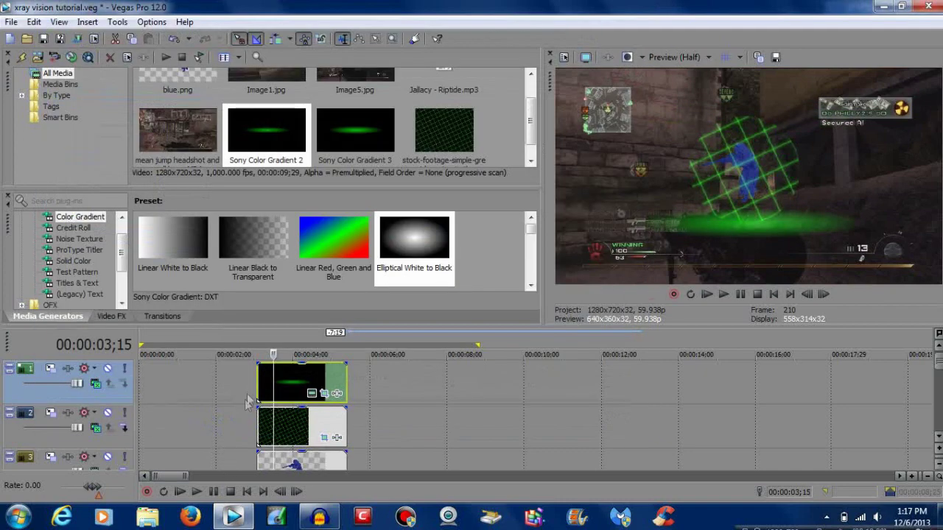
{"action": "key", "text": "space"}
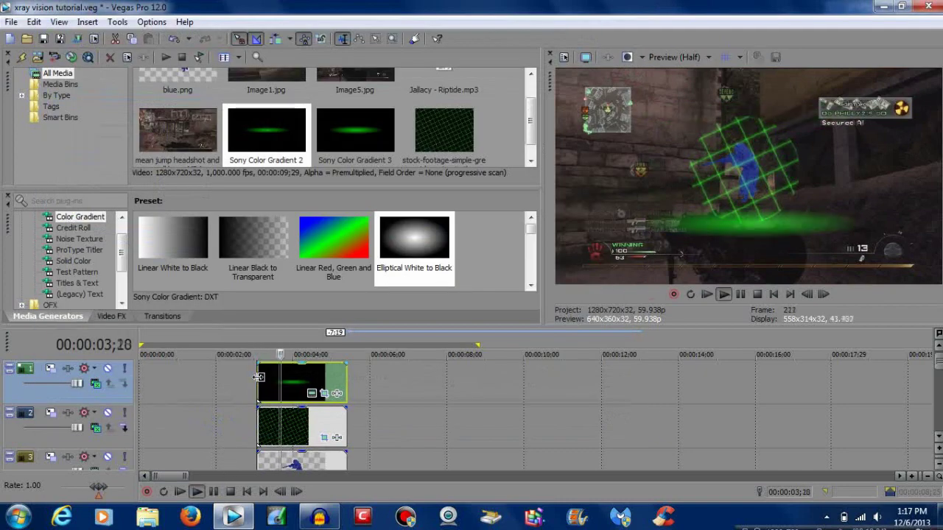
{"action": "left_click", "coordinate": [257, 377]}
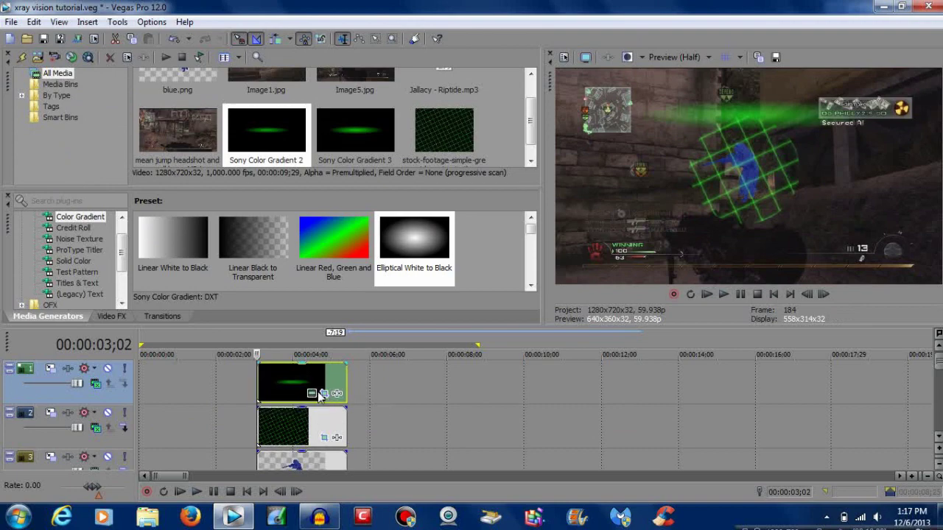
Copy the gradient's starting position keyframe and paste it at 00:00:00;21 so the glow travels back up.
{"action": "left_click", "coordinate": [323, 394]}
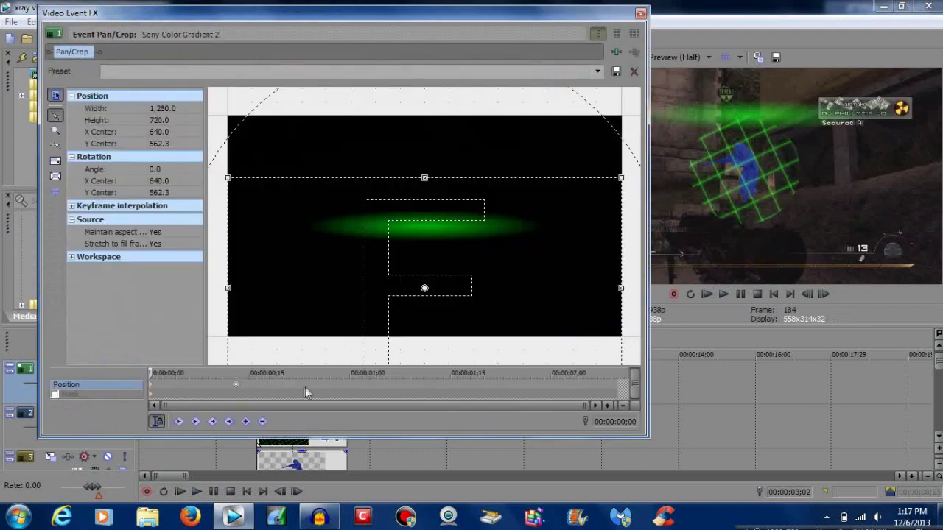
{"action": "left_click", "coordinate": [311, 386]}
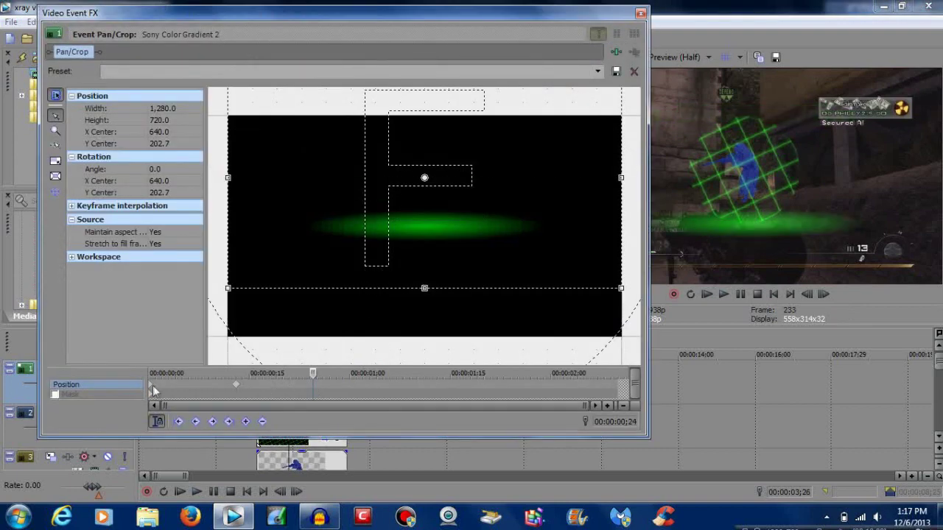
{"action": "left_click", "coordinate": [150, 389]}
{"action": "right_click", "coordinate": [150, 387]}
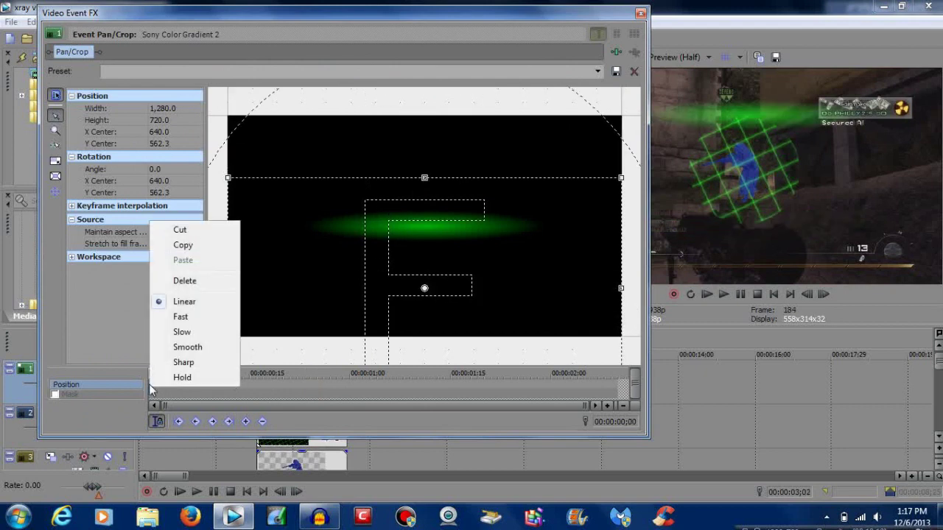
{"action": "left_click", "coordinate": [183, 244]}
{"action": "left_click", "coordinate": [289, 386]}
{"action": "key", "text": "ctrl+v"}
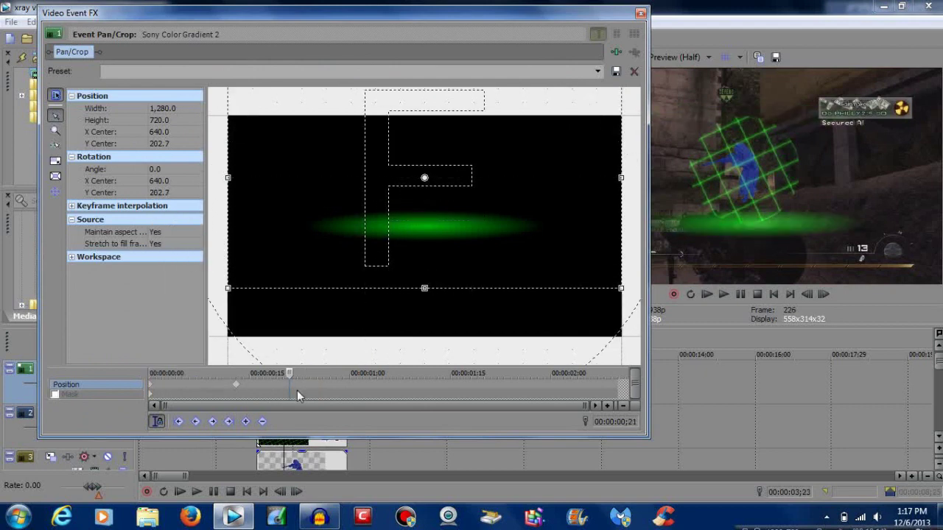
Move the glow's middle position keyframe to about 00:00:00;07 and its last one to about 00:00:00;15.
{"action": "left_click_drag", "start_coordinate": [290, 389], "coordinate": [302, 390]}
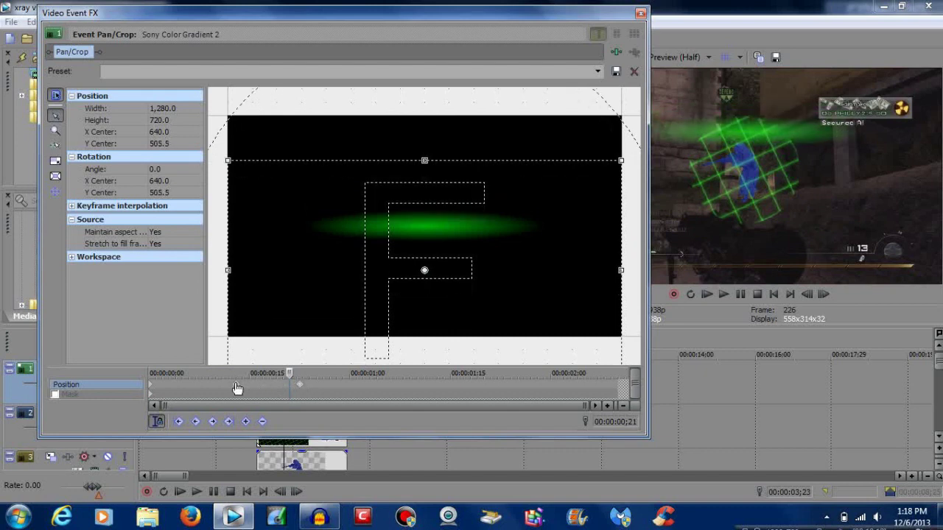
{"action": "left_click_drag", "start_coordinate": [299, 389], "coordinate": [249, 388]}
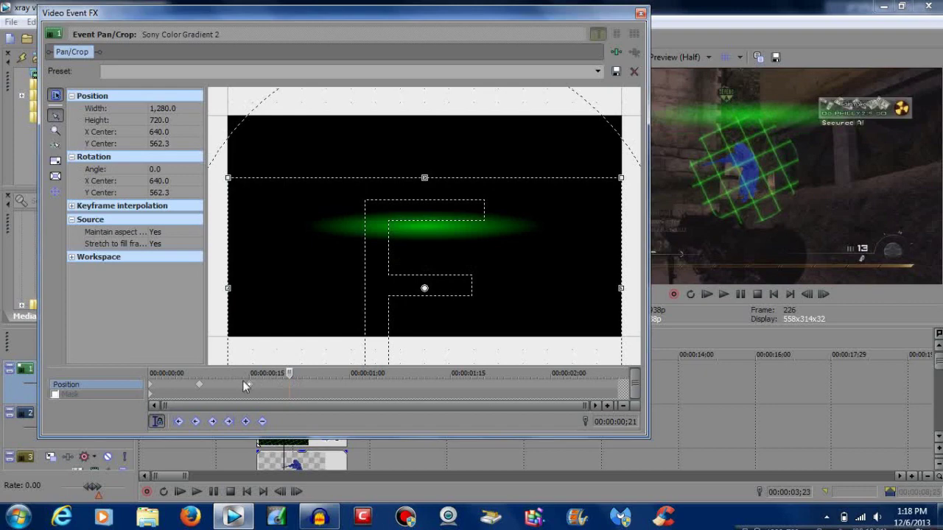
{"action": "left_click", "coordinate": [640, 13]}
Play back the down-and-up glow sweep from the start of the gradient event.
{"action": "left_click", "coordinate": [260, 387]}
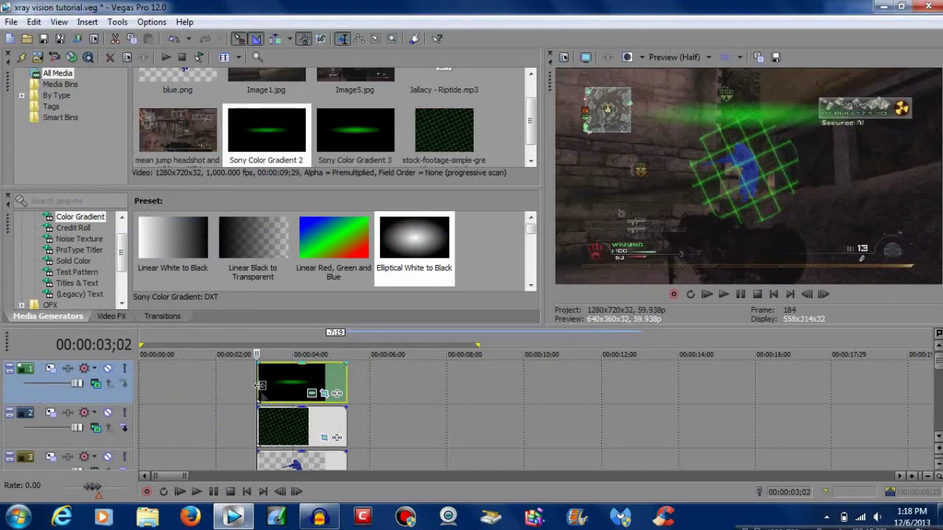
{"action": "key", "text": "space"}
{"action": "key", "text": "space"}
Apply the Fill Light effect with the Strong, Warm preset to the green gradient event on track 1.
{"action": "left_click", "coordinate": [112, 316]}
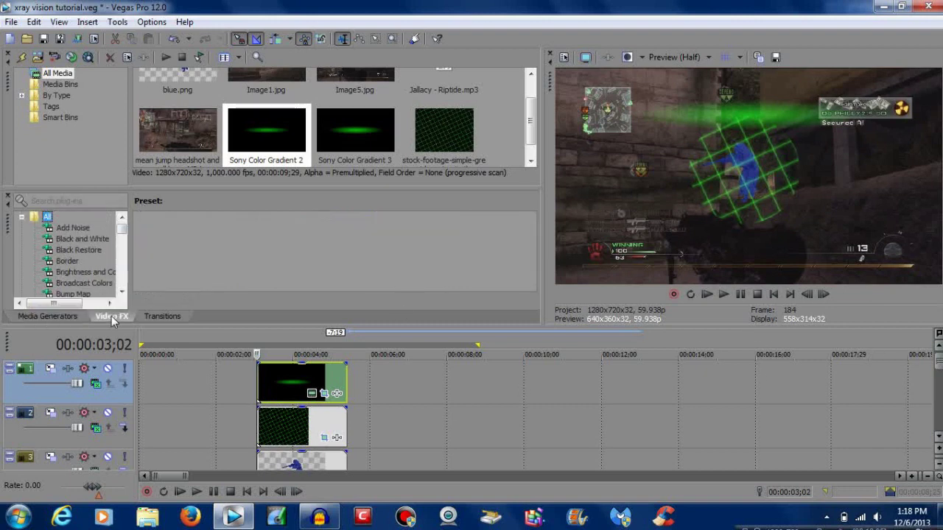
{"action": "scroll", "coordinate": [124, 234], "scroll_direction": "down", "scroll_amount": 1}
{"action": "scroll", "coordinate": [124, 234], "scroll_direction": "down", "scroll_amount": 6}
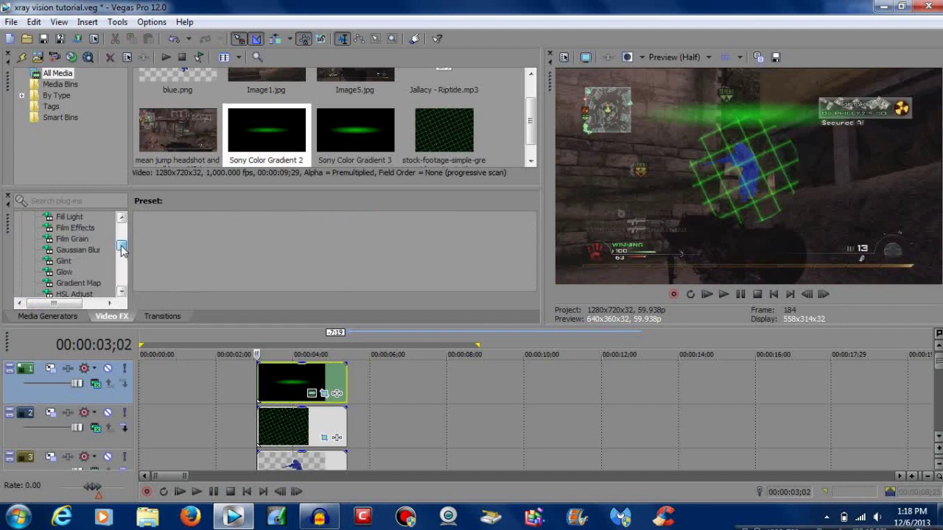
{"action": "left_click", "coordinate": [68, 216]}
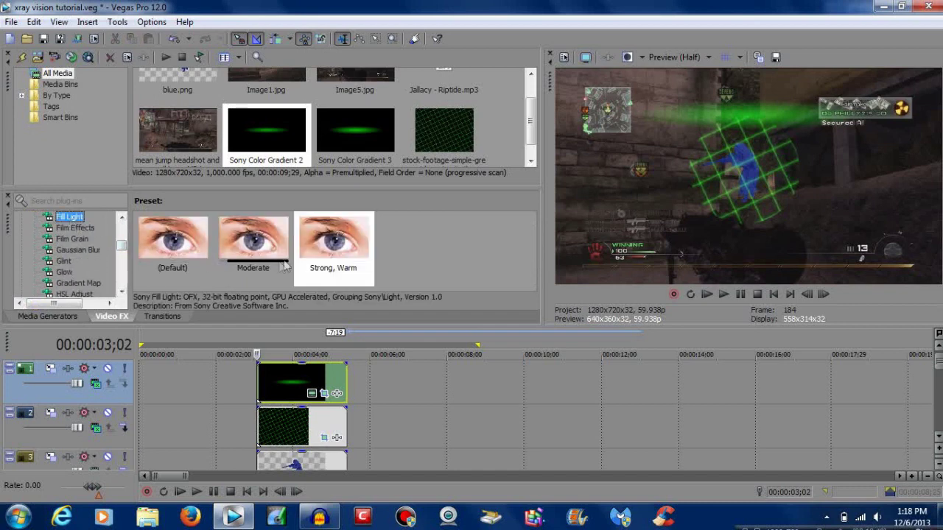
{"action": "left_click_drag", "start_coordinate": [329, 256], "coordinate": [276, 378]}
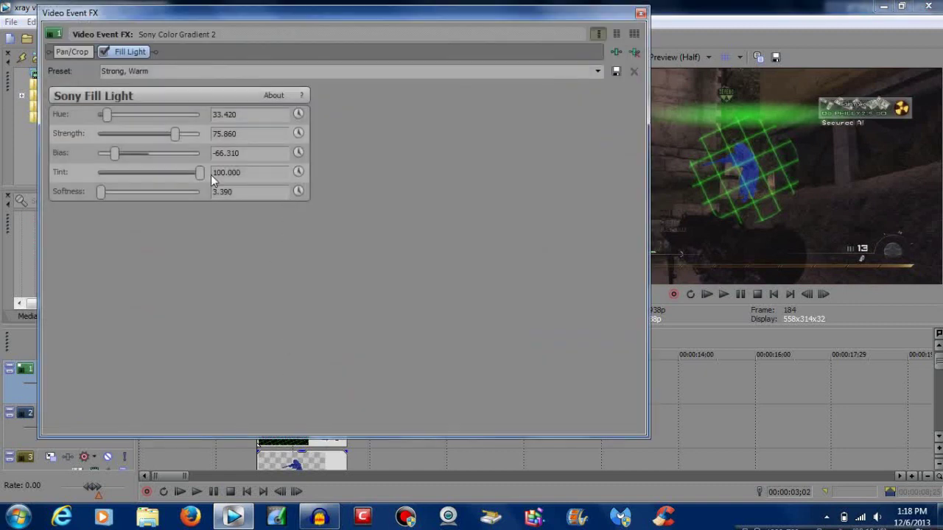
Turn on keyframe animation for the Fill Light's Strength and set it to 0 at the event start.
{"action": "left_click", "coordinate": [298, 134]}
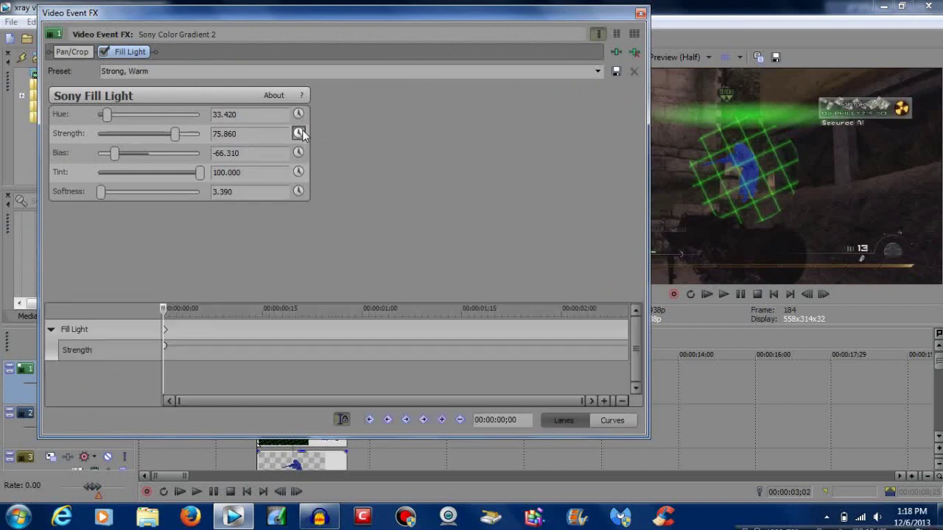
{"action": "left_click", "coordinate": [209, 337]}
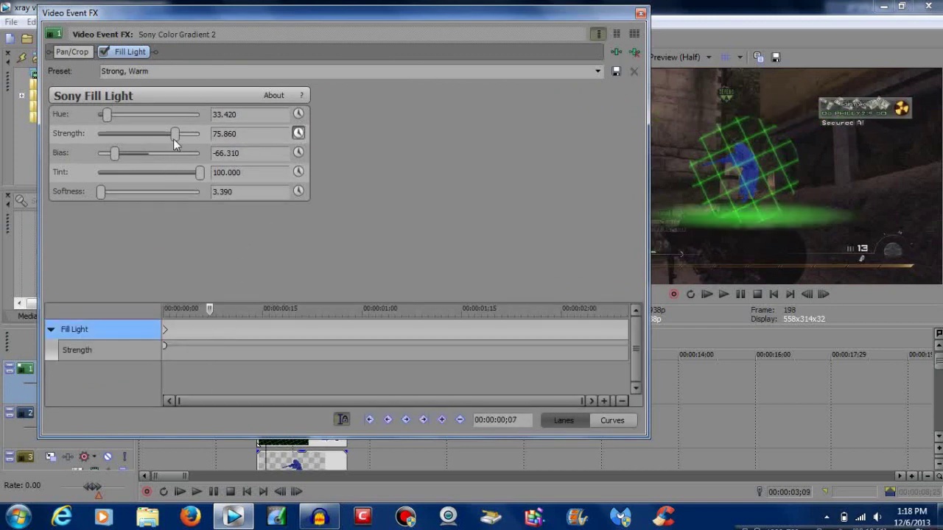
{"action": "left_click", "coordinate": [164, 331]}
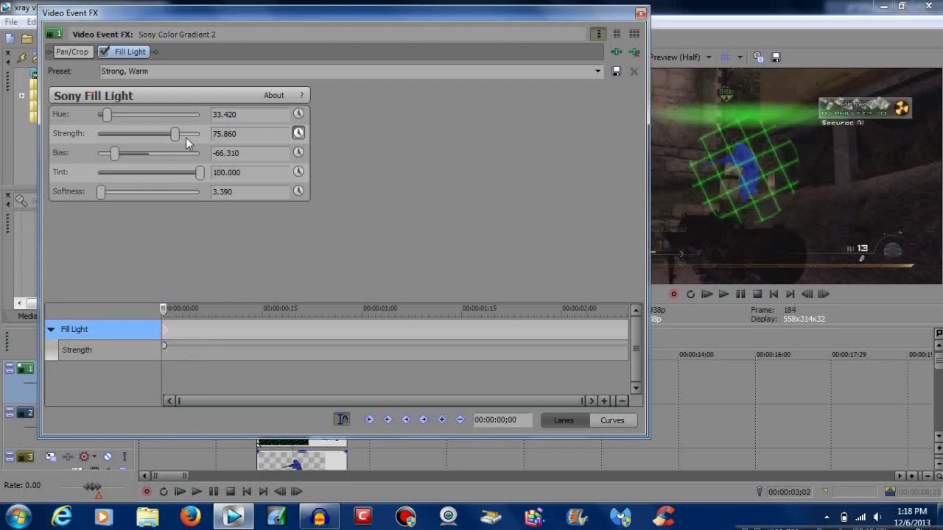
{"action": "left_click_drag", "start_coordinate": [177, 136], "coordinate": [85, 137]}
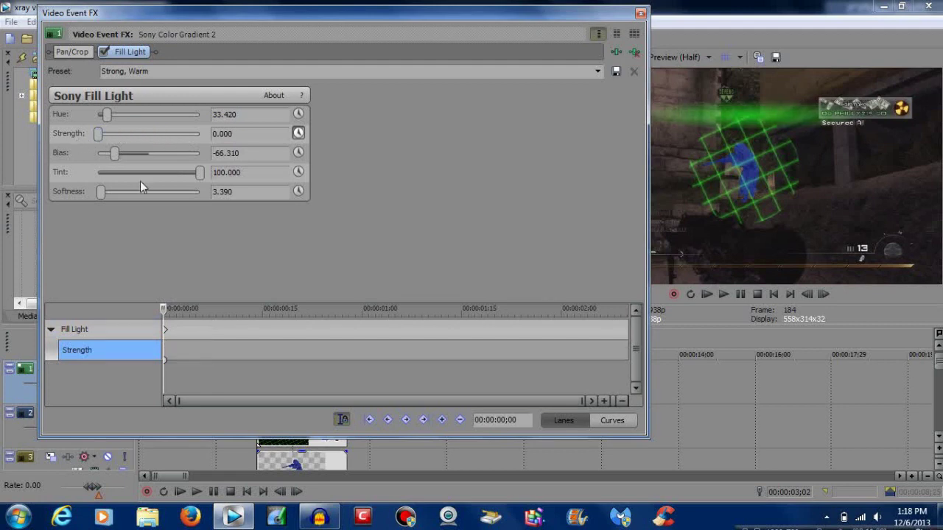
Keyframe Fill Light Strength to 100 at 00:00:00;06, 0 at 00:00:00;12, 100 at 00:00:00;18 and 0 at 00:00:00;24.
{"action": "left_click", "coordinate": [204, 331]}
{"action": "left_click_drag", "start_coordinate": [110, 137], "coordinate": [237, 156]}
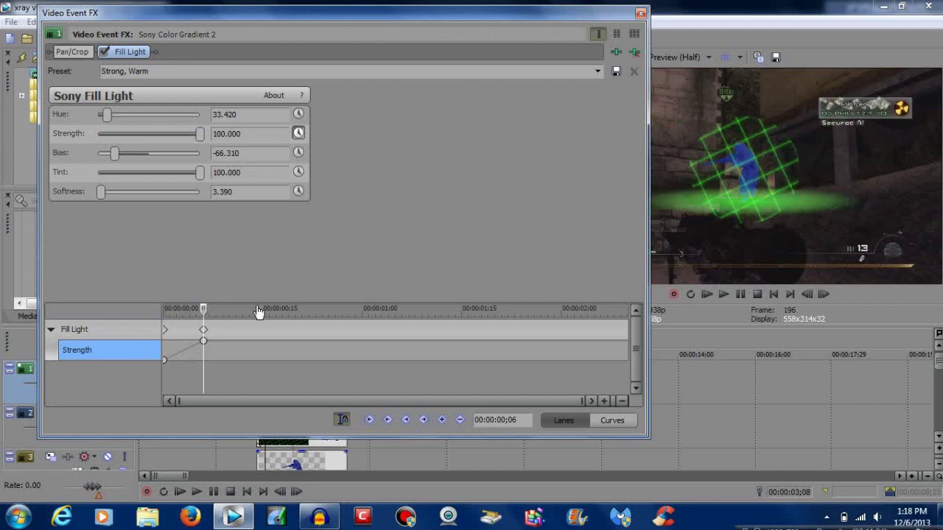
{"action": "left_click", "coordinate": [246, 329]}
{"action": "left_click_drag", "start_coordinate": [200, 134], "coordinate": [79, 138]}
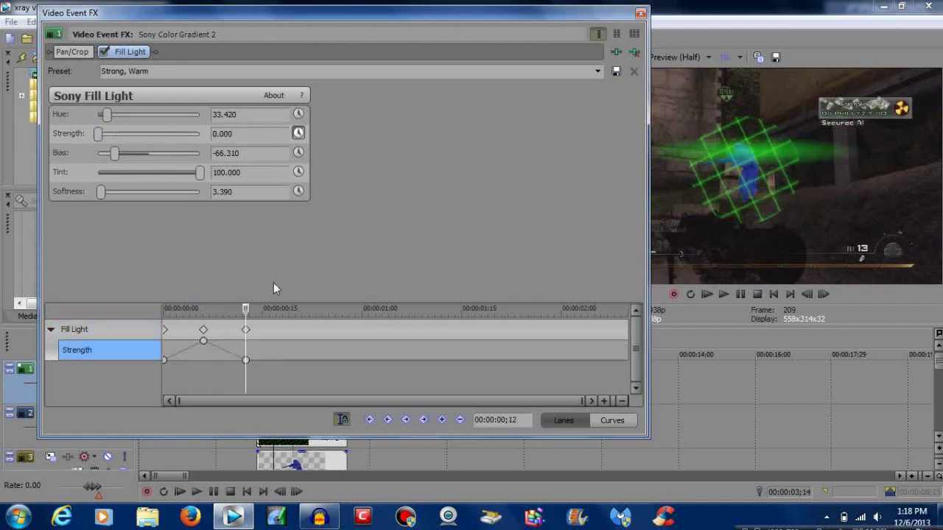
{"action": "left_click", "coordinate": [286, 329]}
{"action": "left_click_drag", "start_coordinate": [98, 134], "coordinate": [274, 134]}
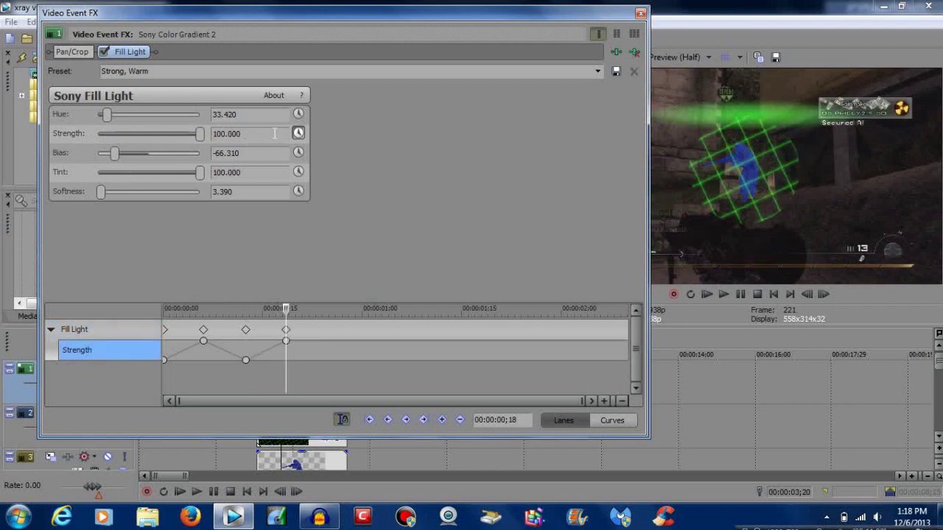
{"action": "left_click", "coordinate": [325, 333]}
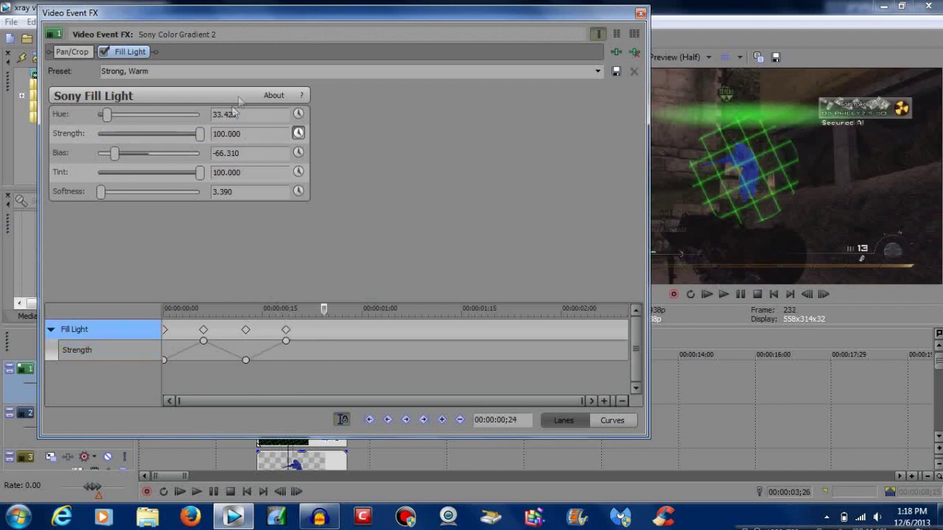
{"action": "left_click_drag", "start_coordinate": [200, 134], "coordinate": [49, 138]}
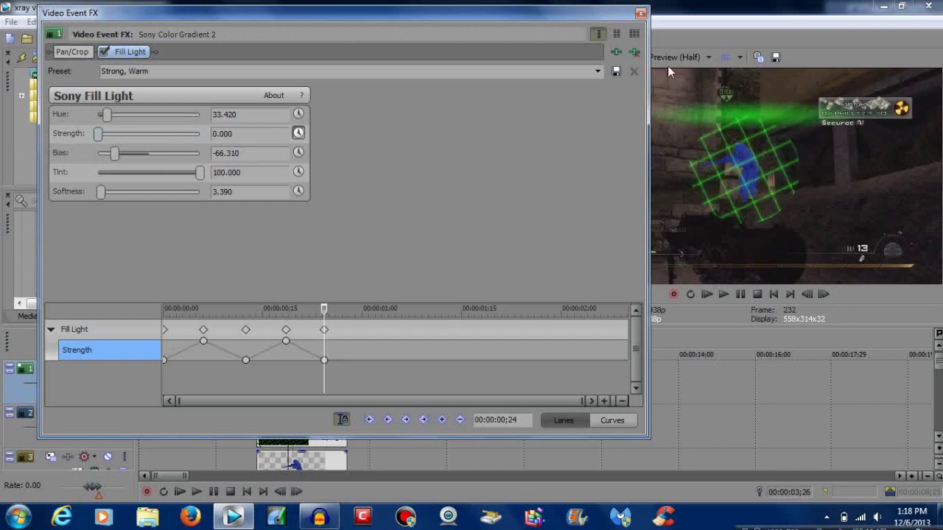
{"action": "left_click", "coordinate": [641, 13]}
Play back the gradient event from its start to review the pulsing glow.
{"action": "left_click", "coordinate": [263, 390]}
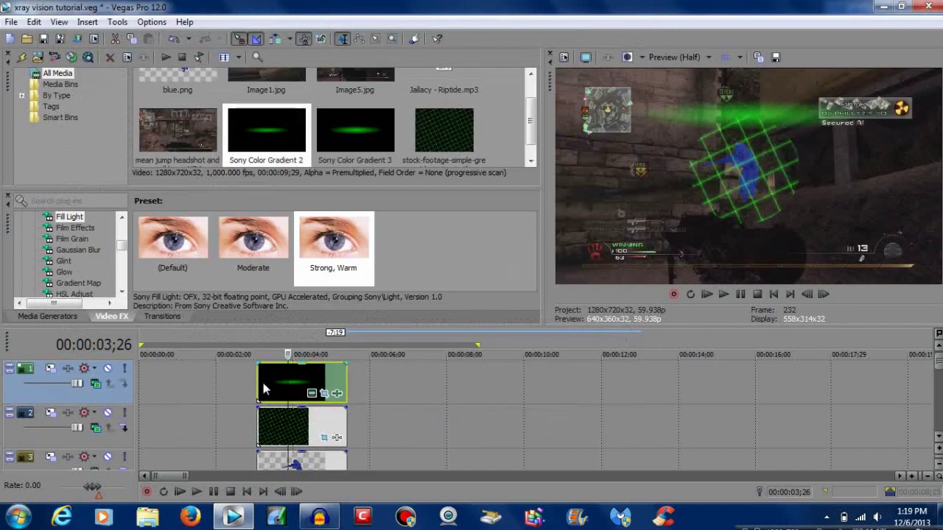
{"action": "left_click", "coordinate": [249, 382]}
{"action": "key", "text": "space"}
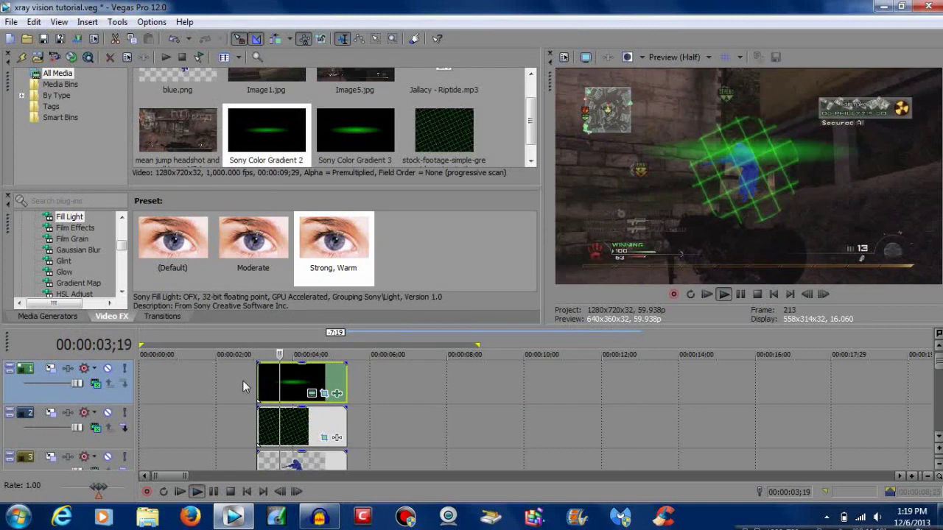
{"action": "key", "text": "space"}
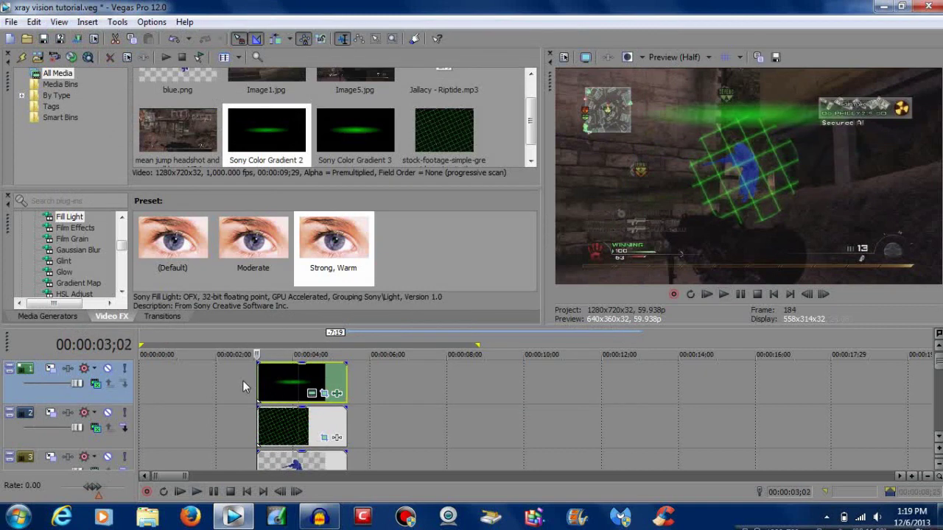
Slow the glow sweep by moving its middle position keyframe to about 00:00:00;14 and its last one to 00:00:00;28.
{"action": "left_click", "coordinate": [325, 394]}
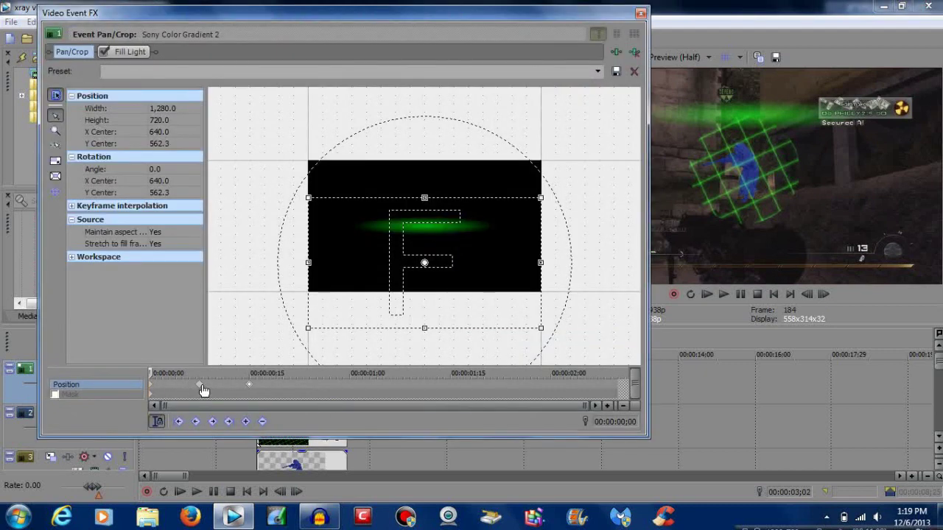
{"action": "left_click", "coordinate": [307, 384]}
{"action": "left_click", "coordinate": [336, 384]}
{"action": "left_click_drag", "start_coordinate": [212, 384], "coordinate": [243, 385]}
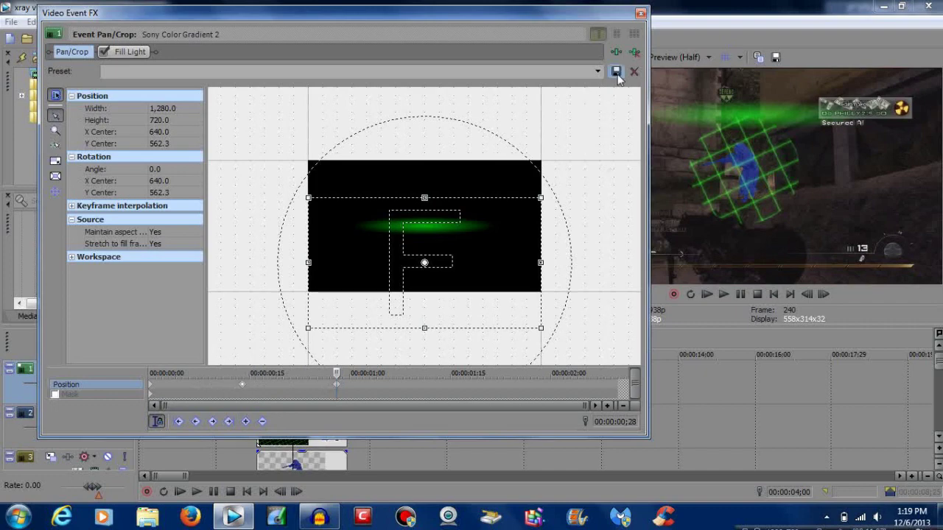
{"action": "left_click", "coordinate": [640, 14]}
Play back the slowed glow sweep from the start of the gradient event.
{"action": "left_click", "coordinate": [260, 378]}
{"action": "key", "text": "space"}
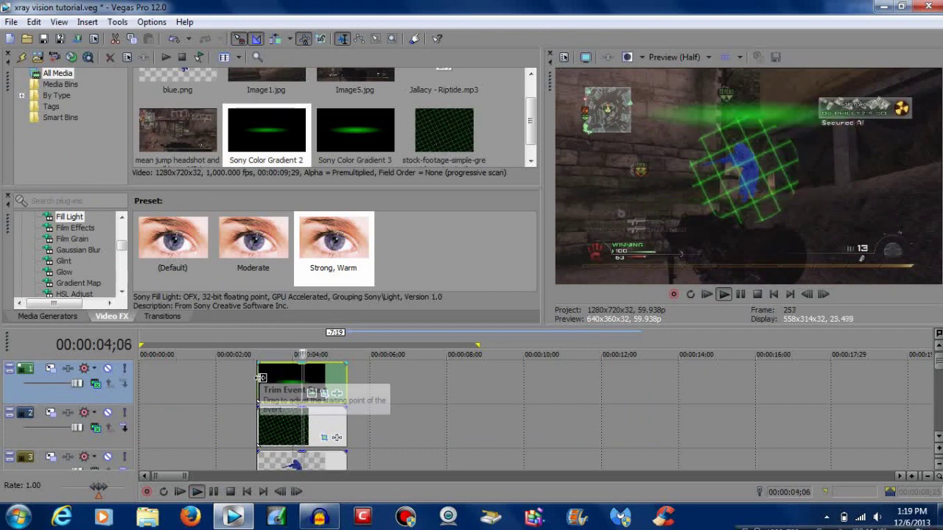
{"action": "key", "text": "space"}
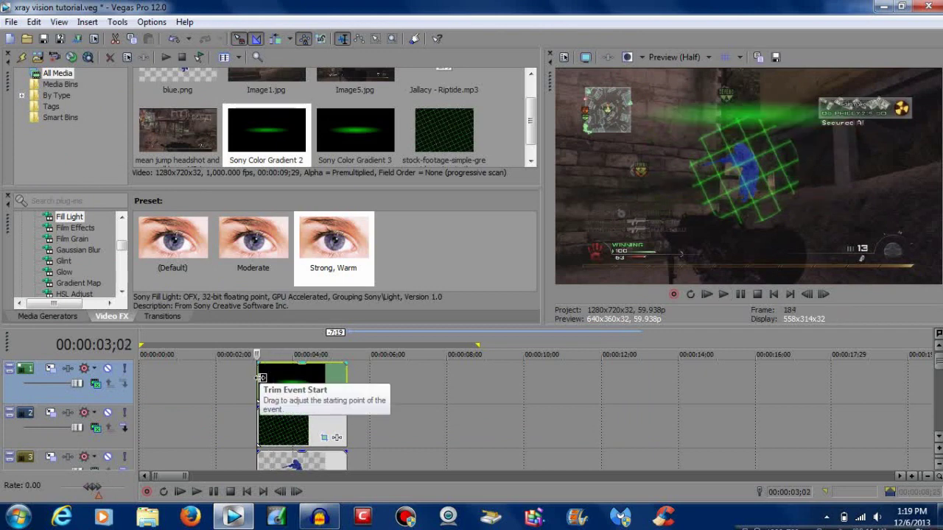
Insert an empty video track above the green gradient track.
{"action": "left_click", "coordinate": [317, 375]}
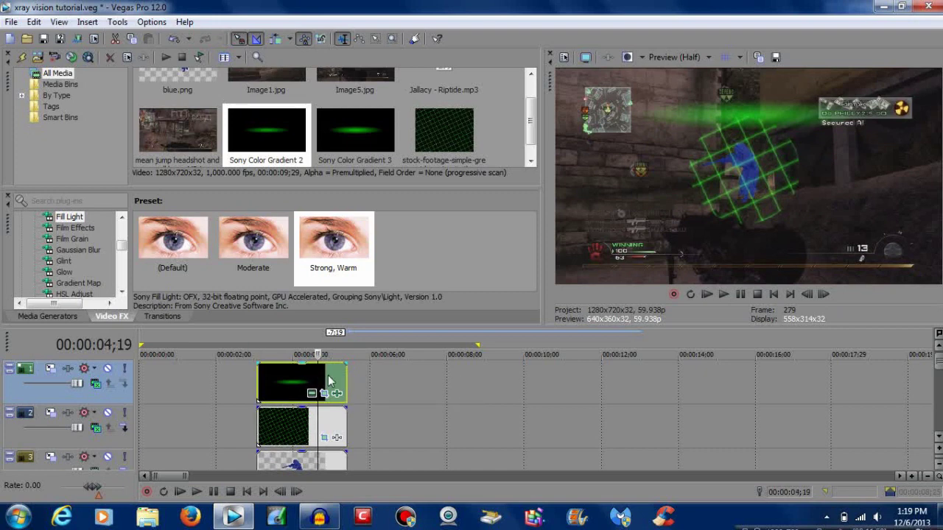
{"action": "left_click", "coordinate": [360, 380]}
{"action": "key", "text": "ctrl+shift+q"}
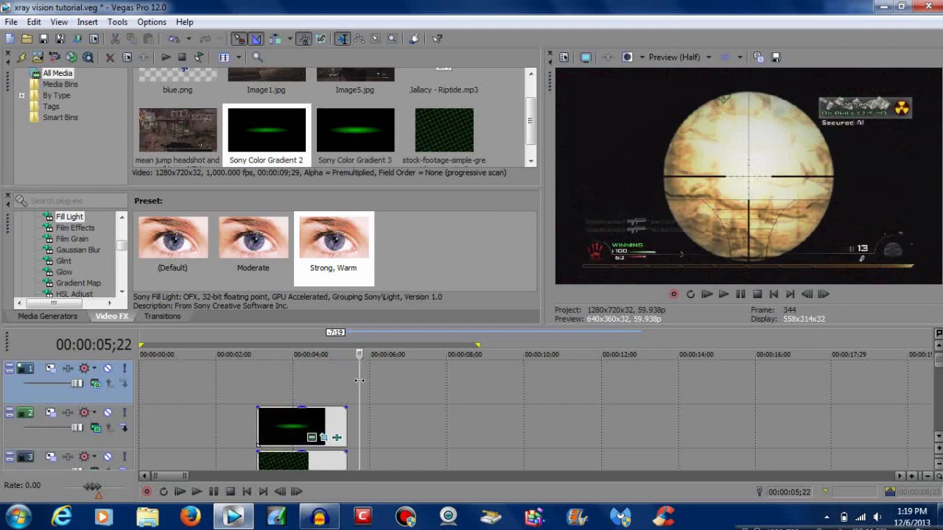
Split the gradient, grid, silhouette and footage events on all tracks at 00:00:04;16.
{"action": "left_click", "coordinate": [314, 417]}
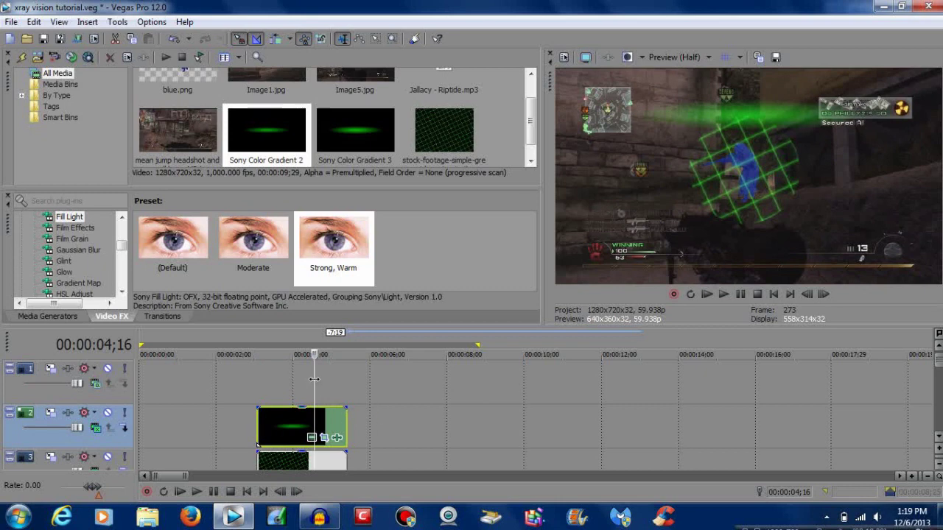
{"action": "left_click", "coordinate": [315, 380]}
{"action": "key", "text": "s"}
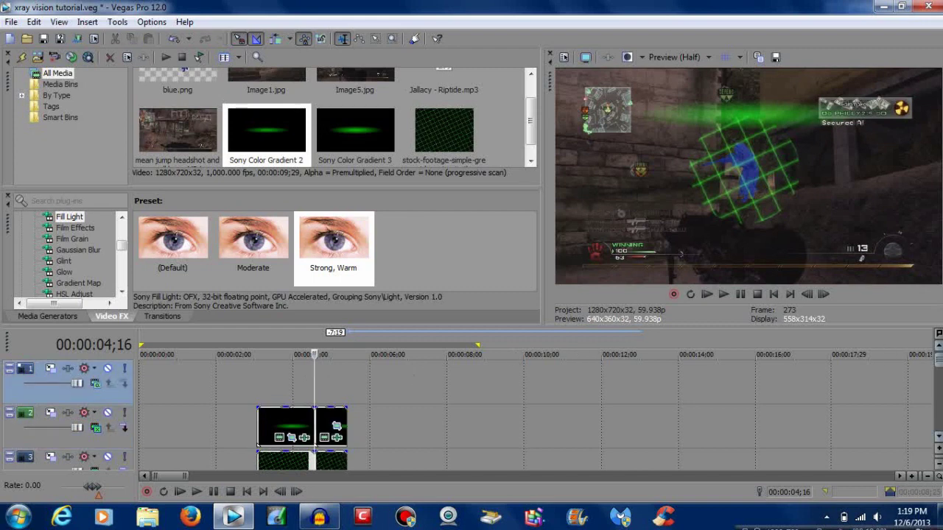
Delete the short pieces after the split on tracks 2 to 7 and move the remaining gameplay clip up against the cut.
{"action": "scroll", "coordinate": [939, 367], "scroll_direction": "down", "scroll_amount": 1}
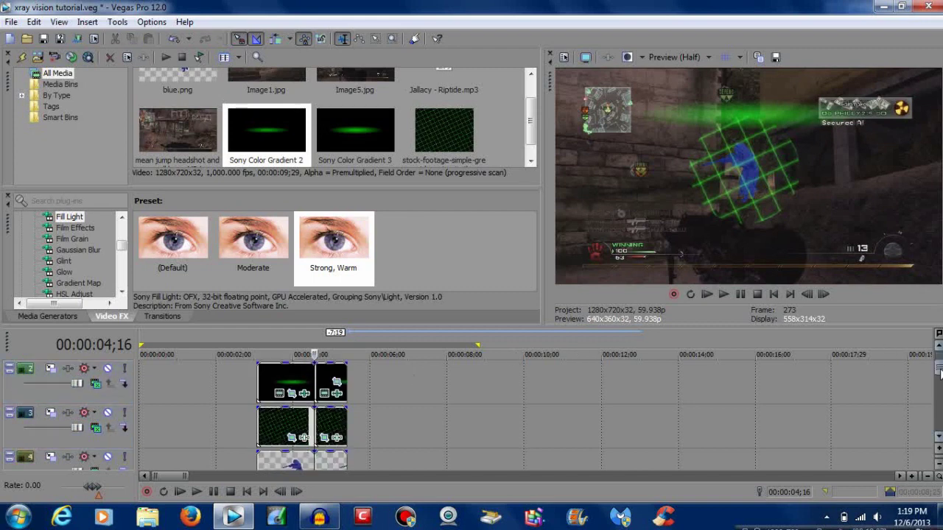
{"action": "left_click", "coordinate": [331, 378]}
{"action": "left_click", "coordinate": [329, 423], "text": "ctrl"}
{"action": "left_click", "coordinate": [335, 461], "text": "ctrl"}
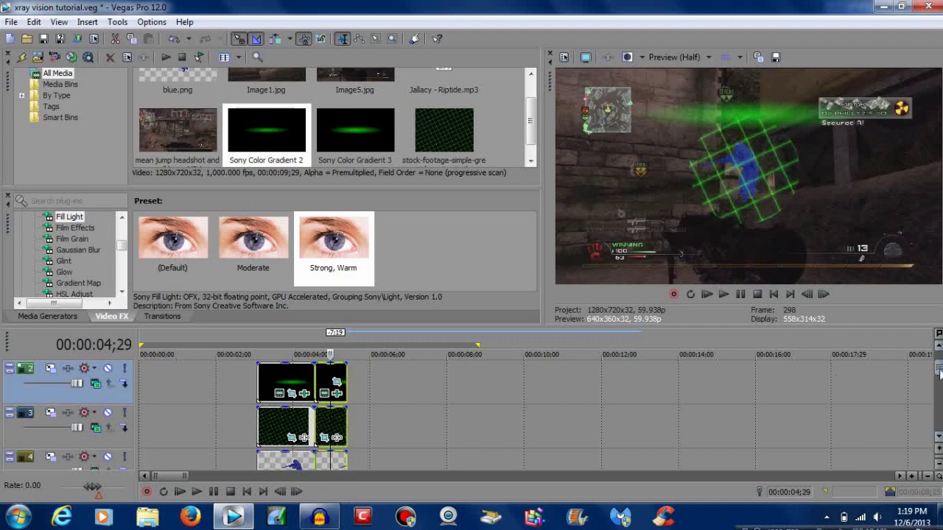
{"action": "scroll", "coordinate": [939, 374], "scroll_direction": "down", "scroll_amount": 2}
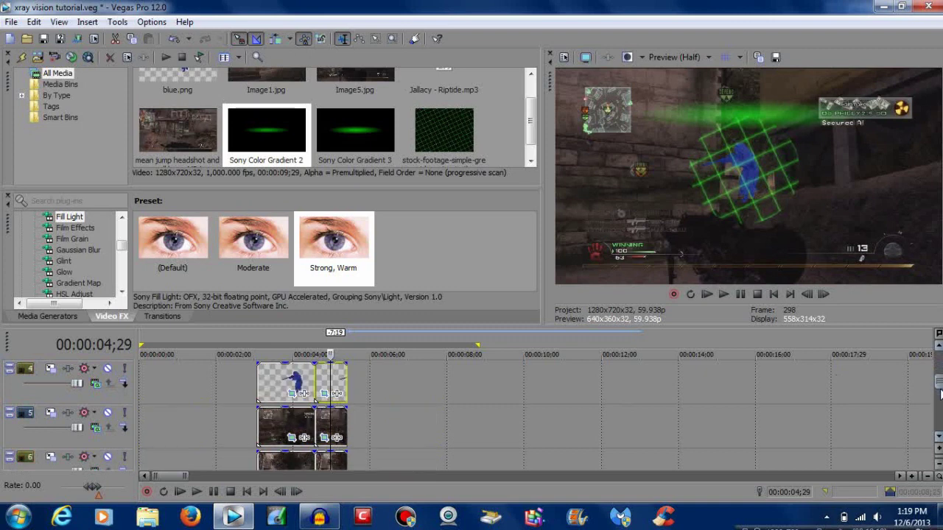
{"action": "left_click", "coordinate": [338, 416], "text": "ctrl"}
{"action": "left_click", "coordinate": [338, 464], "text": "ctrl"}
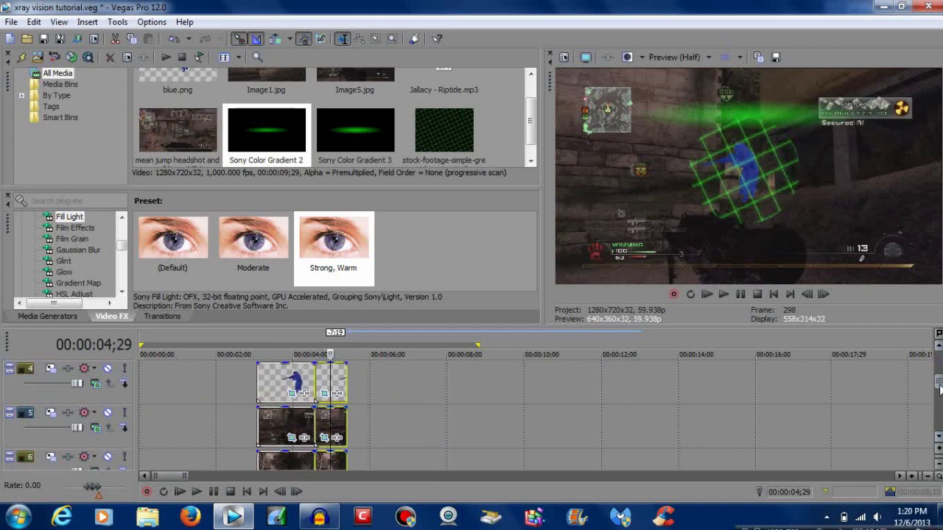
{"action": "scroll", "coordinate": [940, 389], "scroll_direction": "down", "scroll_amount": 1}
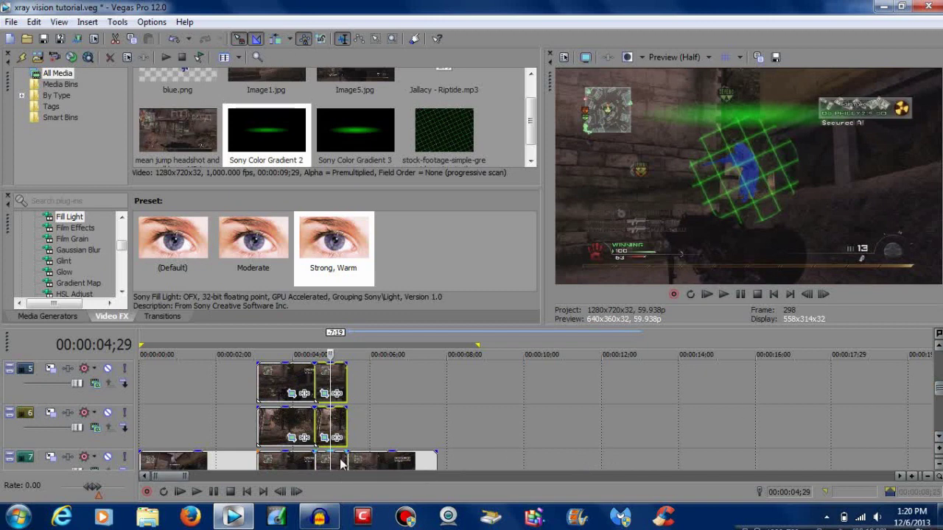
{"action": "key", "text": "Delete"}
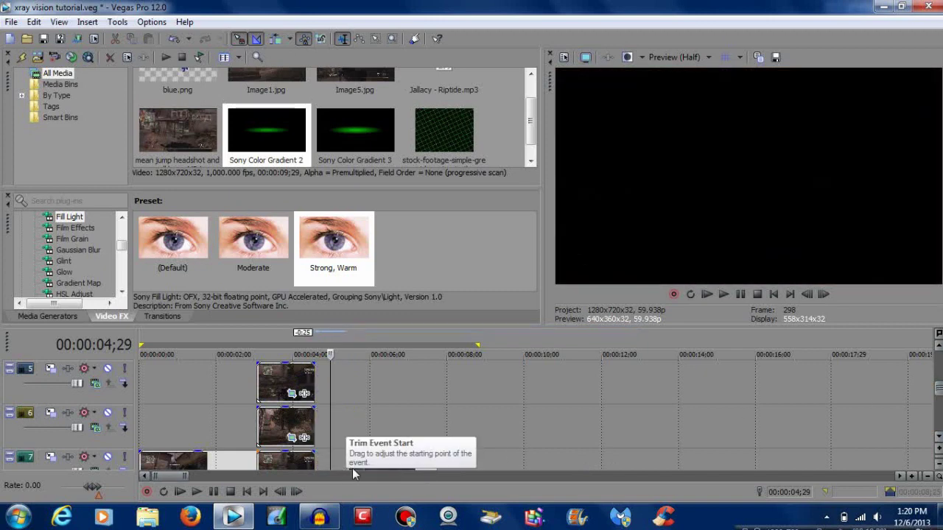
{"action": "left_click_drag", "start_coordinate": [368, 461], "coordinate": [341, 459]}
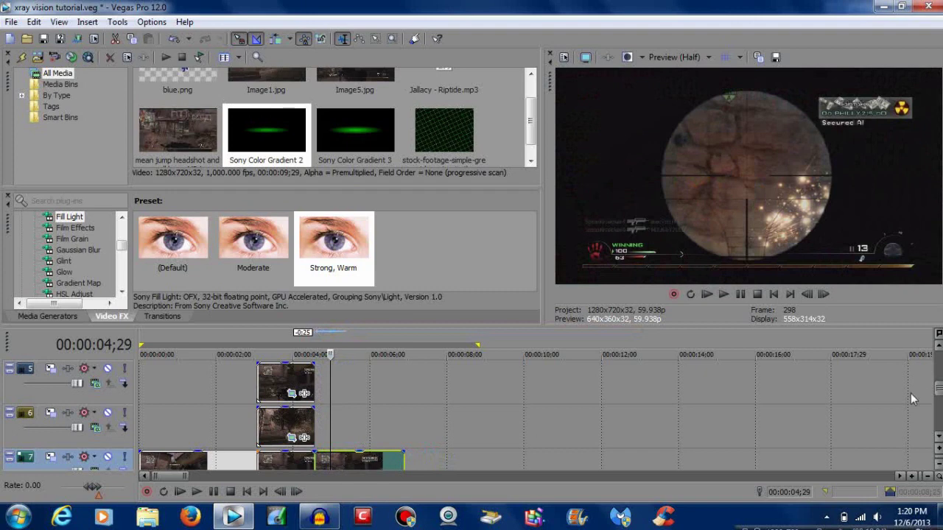
Stretch the gradient's Pan/Crop sweep by moving its middle position keyframe to about 00:00:00;20 and its last one to about 00:00:01;11.
{"action": "scroll", "coordinate": [939, 377], "scroll_direction": "up", "scroll_amount": 2}
{"action": "scroll", "coordinate": [940, 377], "scroll_direction": "up", "scroll_amount": 1}
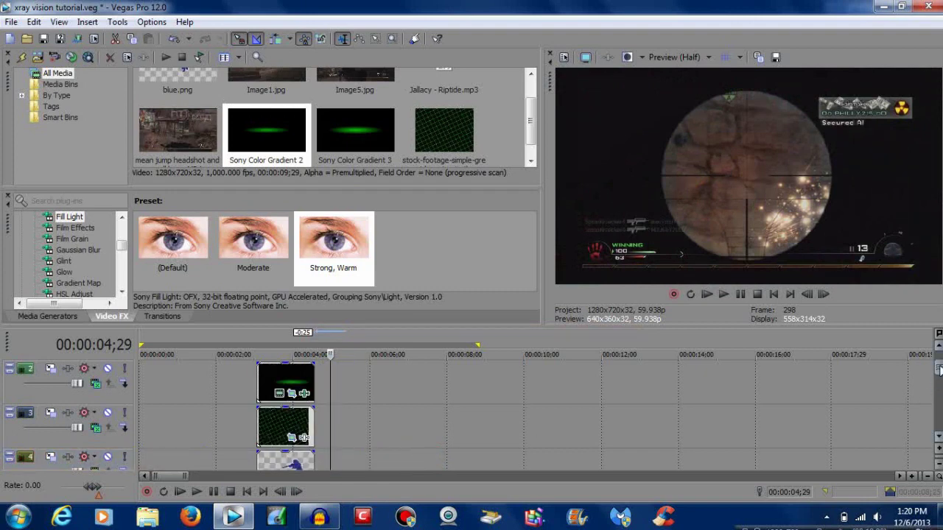
{"action": "scroll", "coordinate": [939, 370], "scroll_direction": "up", "scroll_amount": 1}
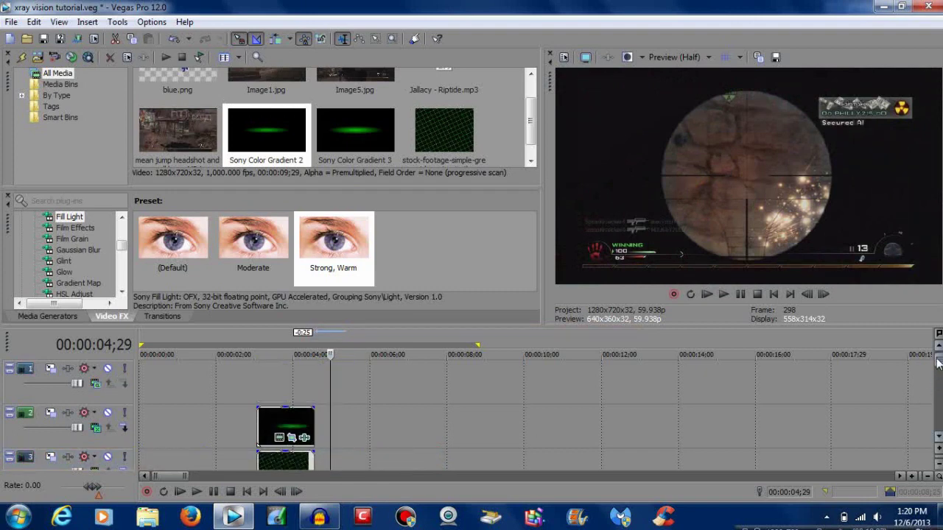
{"action": "left_click", "coordinate": [310, 421]}
{"action": "left_click", "coordinate": [292, 438]}
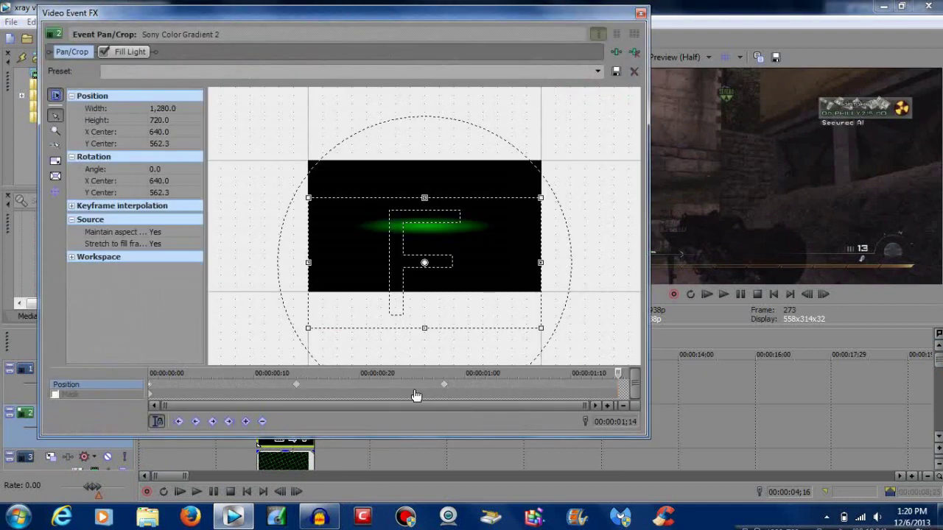
{"action": "left_click", "coordinate": [445, 385]}
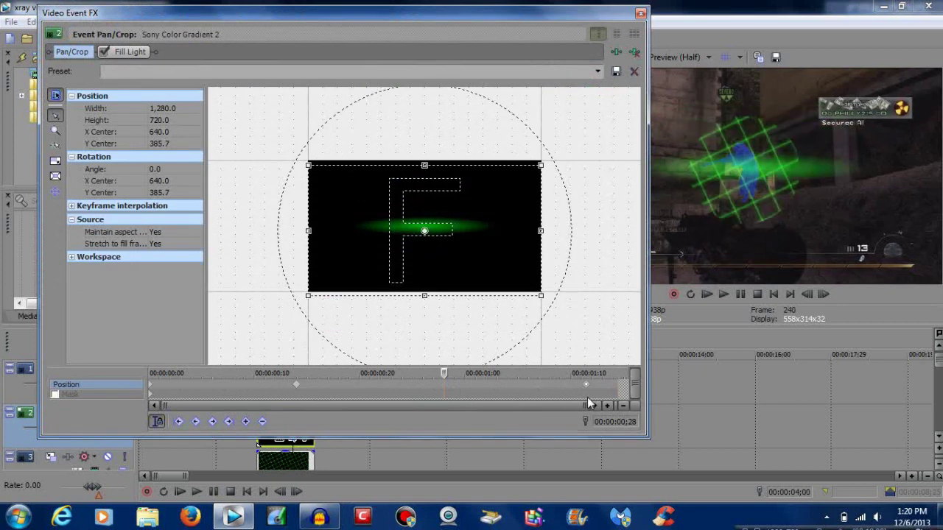
{"action": "left_click_drag", "start_coordinate": [306, 384], "coordinate": [360, 384]}
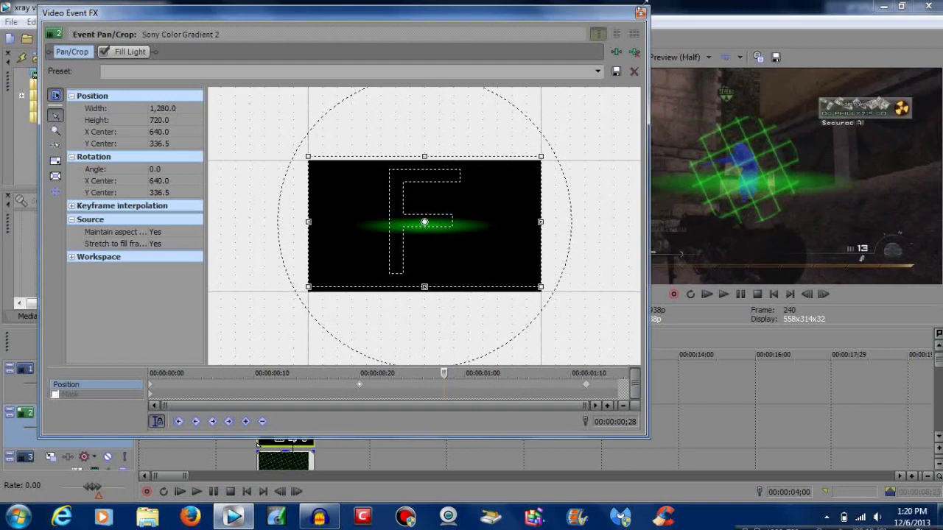
{"action": "left_click", "coordinate": [640, 12]}
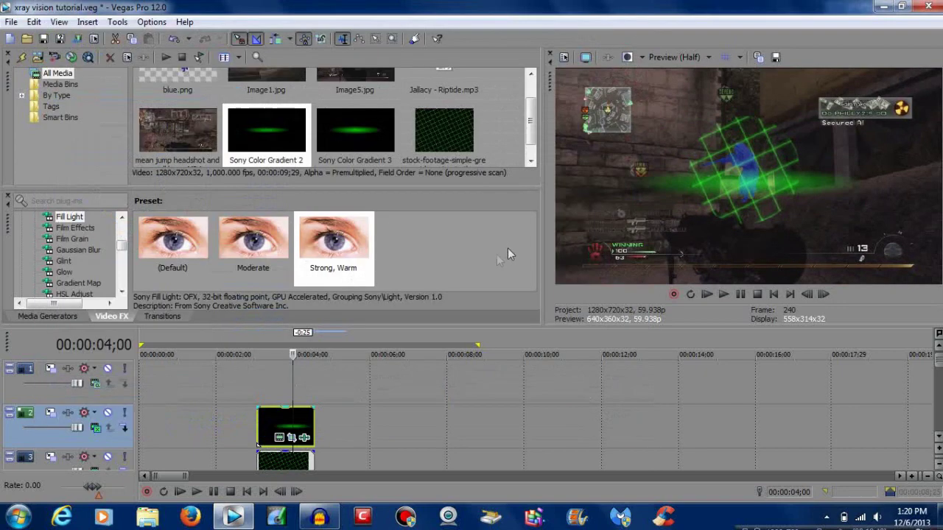
Space out the gradient's Fill Light keyframes, moving the second zero to 00:00:00;13, the second peak to about 00:00:00;20 and the last to about 00:00:00;27.
{"action": "left_click", "coordinate": [304, 438]}
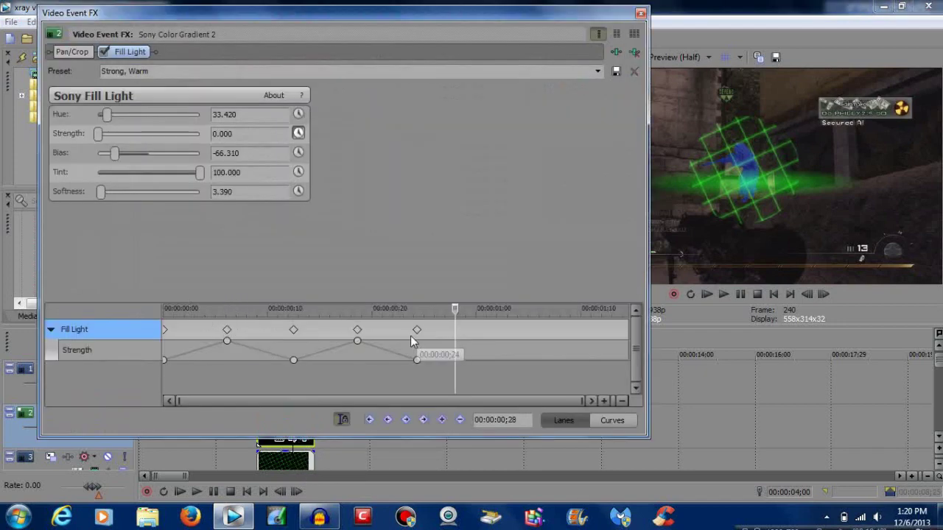
{"action": "left_click_drag", "start_coordinate": [417, 329], "coordinate": [450, 331]}
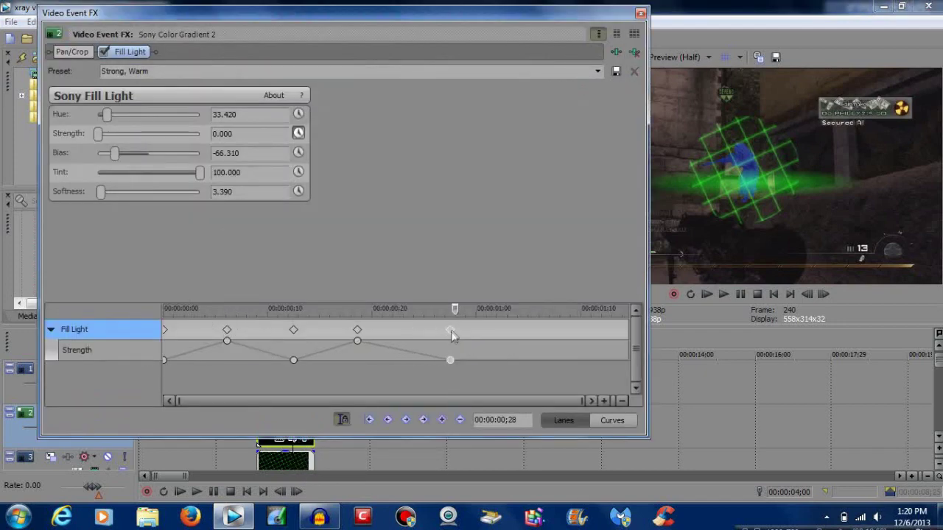
{"action": "left_click_drag", "start_coordinate": [357, 329], "coordinate": [376, 329]}
{"action": "left_click_drag", "start_coordinate": [299, 329], "coordinate": [305, 327]}
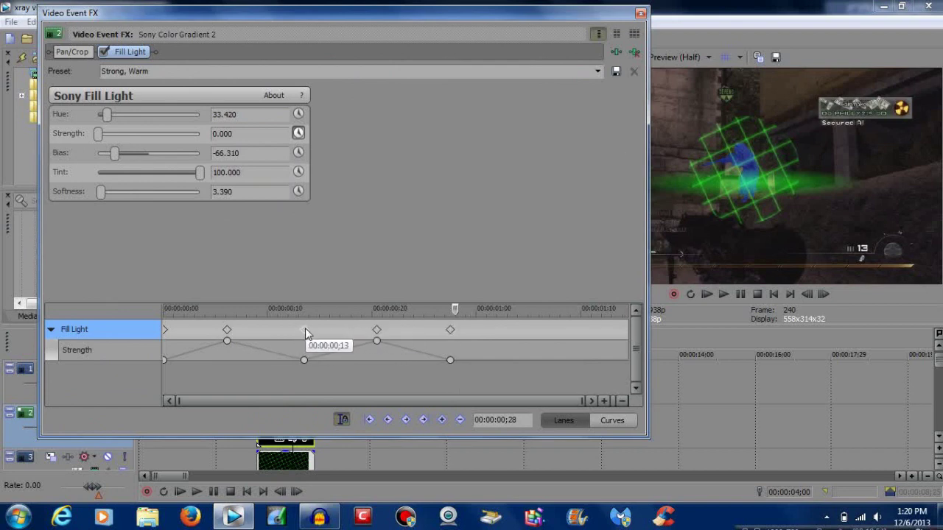
{"action": "left_click_drag", "start_coordinate": [229, 331], "coordinate": [232, 332]}
{"action": "left_click", "coordinate": [640, 14]}
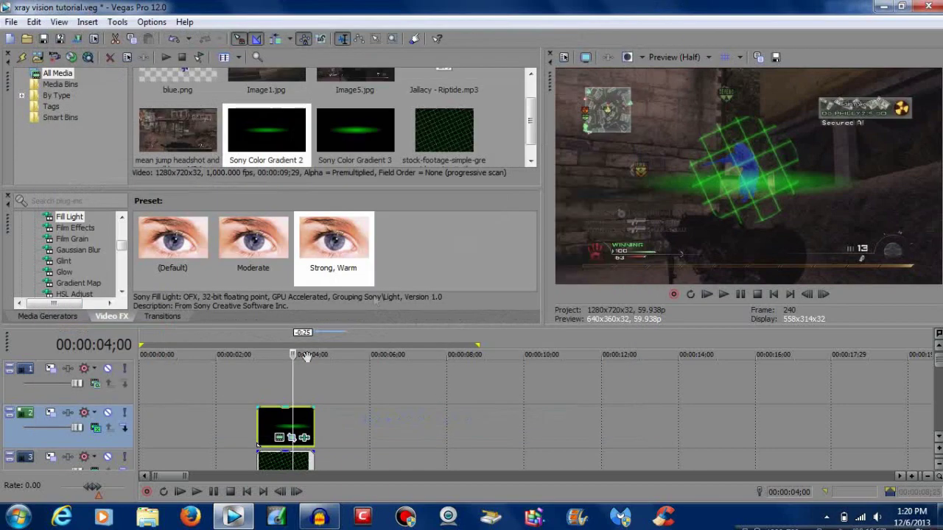
Play back the retimed glow from the start of the gradient event.
{"action": "left_click", "coordinate": [259, 429]}
{"action": "key", "text": "space"}
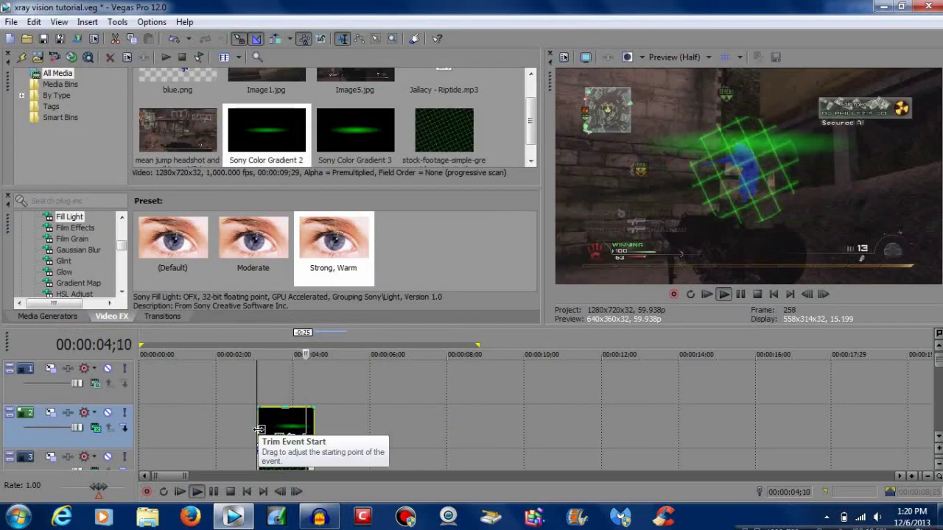
{"action": "key", "text": "space"}
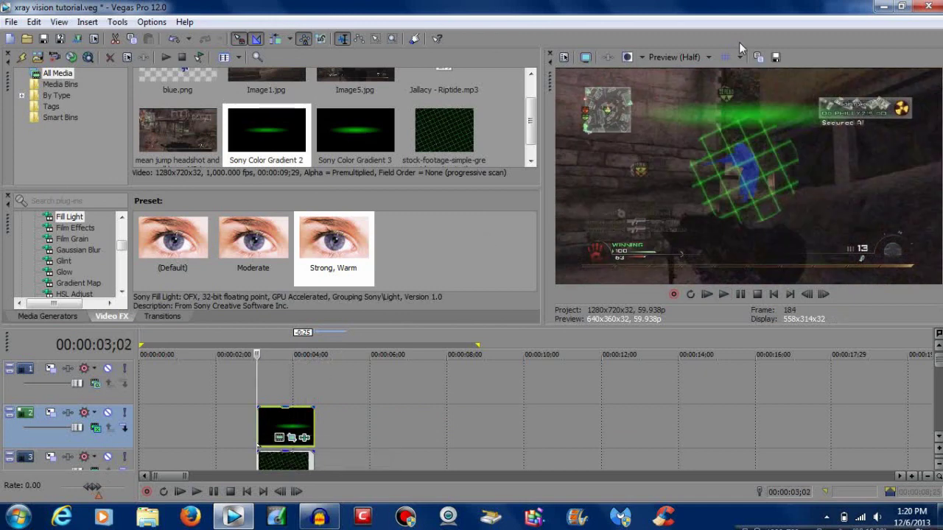
Lower the preview quality to Draft (Quarter) and replay the glow sweep from 00:00:03;02.
{"action": "left_click", "coordinate": [688, 59]}
{"action": "mouse_move", "coordinate": [682, 76]}
{"action": "left_click", "coordinate": [742, 114]}
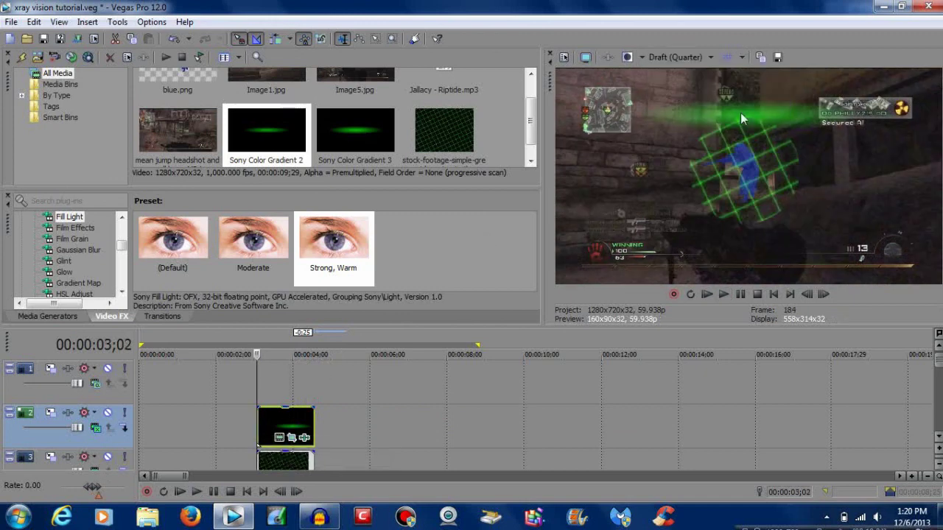
{"action": "key", "text": "space"}
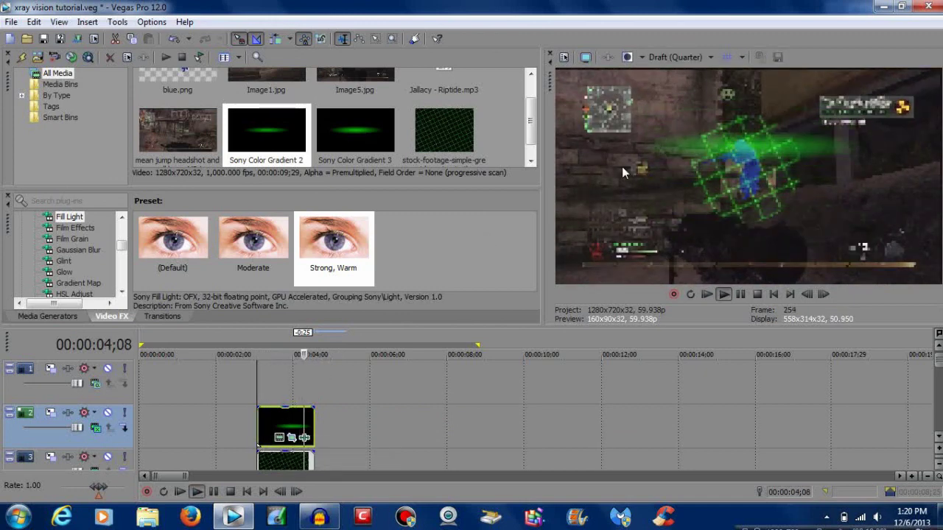
{"action": "key", "text": "space"}
{"action": "key", "text": "space"}
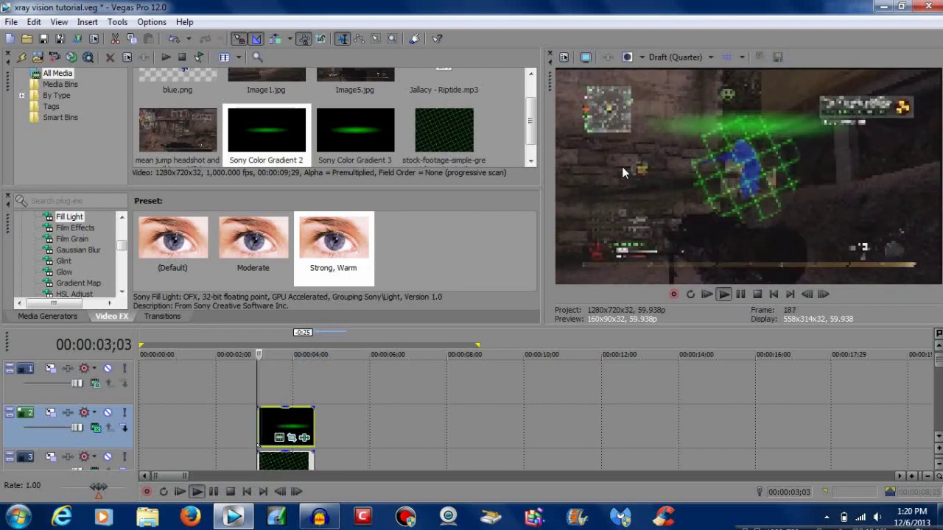
{"action": "key", "text": "space"}
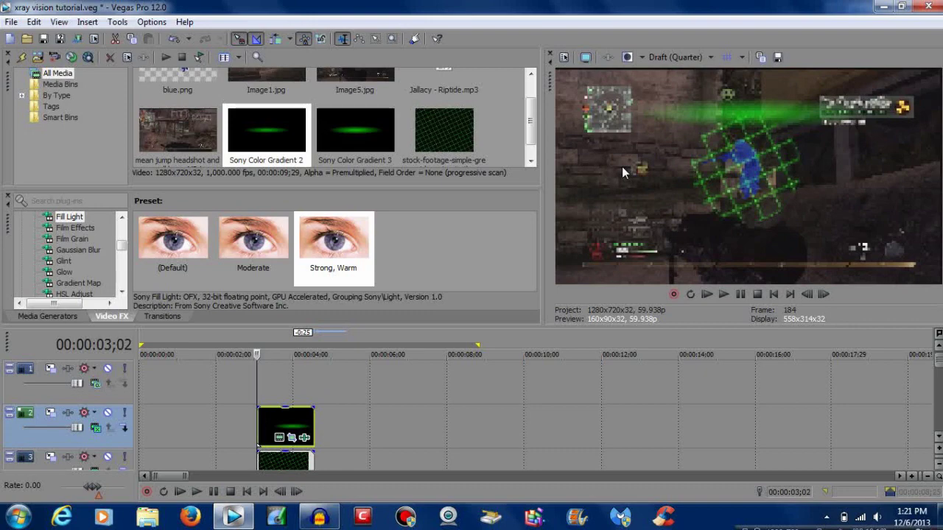
Play back the gradient event with its Fill Light effect temporarily bypassed for comparison, and re-enable the effect.
{"action": "left_click", "coordinate": [304, 438]}
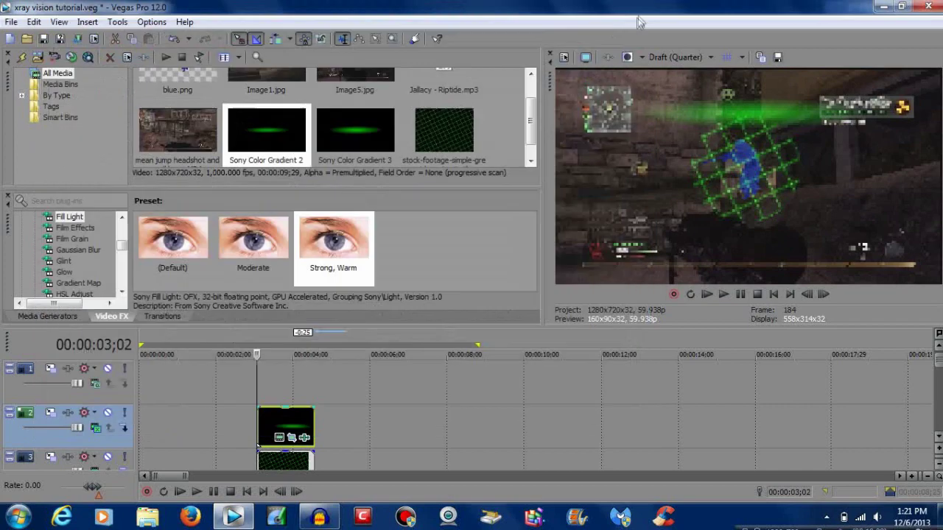
{"action": "left_click", "coordinate": [640, 13]}
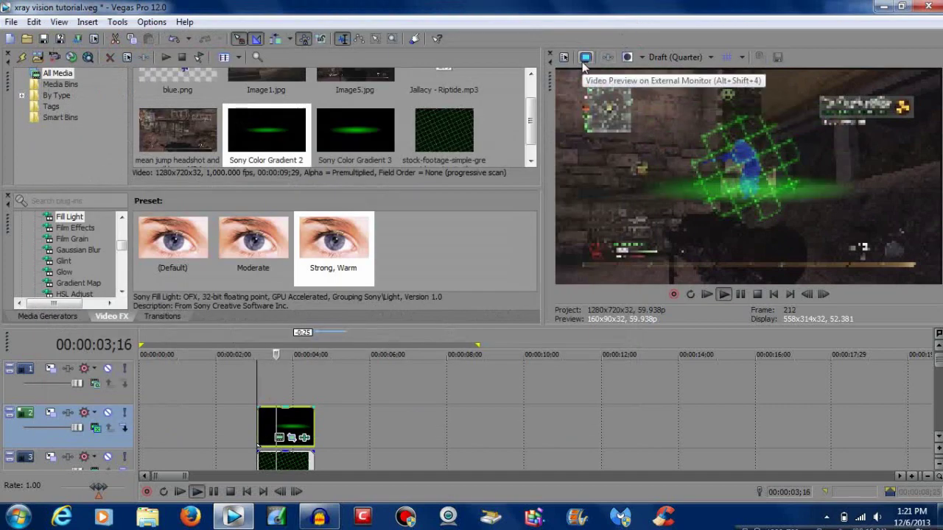
{"action": "key", "text": "space"}
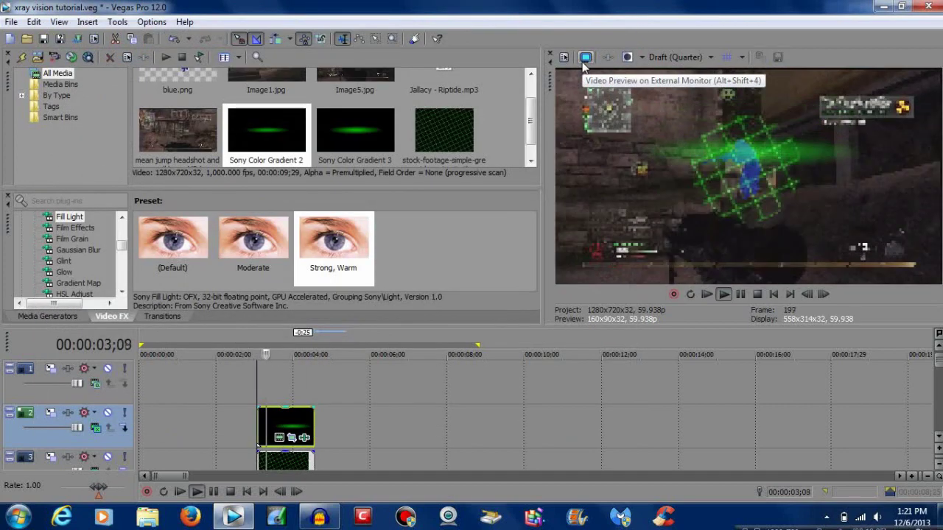
{"action": "left_click", "coordinate": [303, 438]}
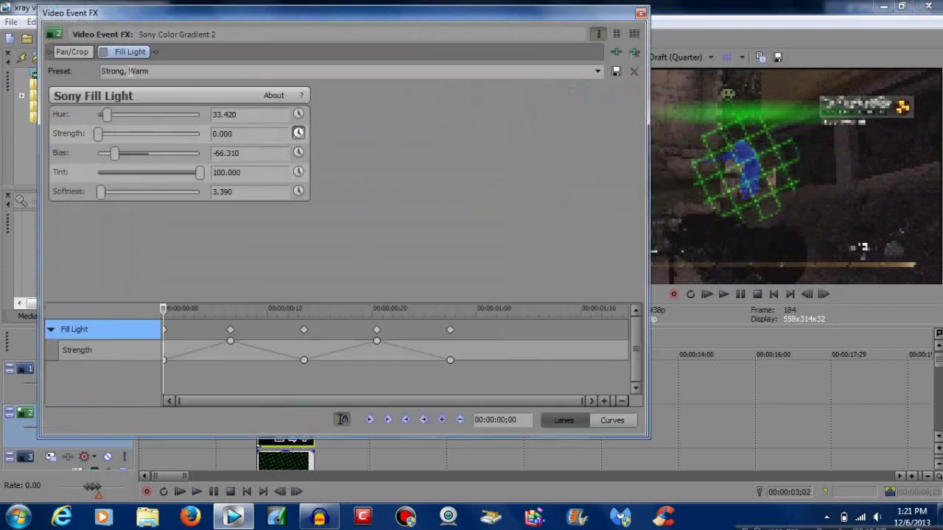
{"action": "left_click", "coordinate": [103, 52]}
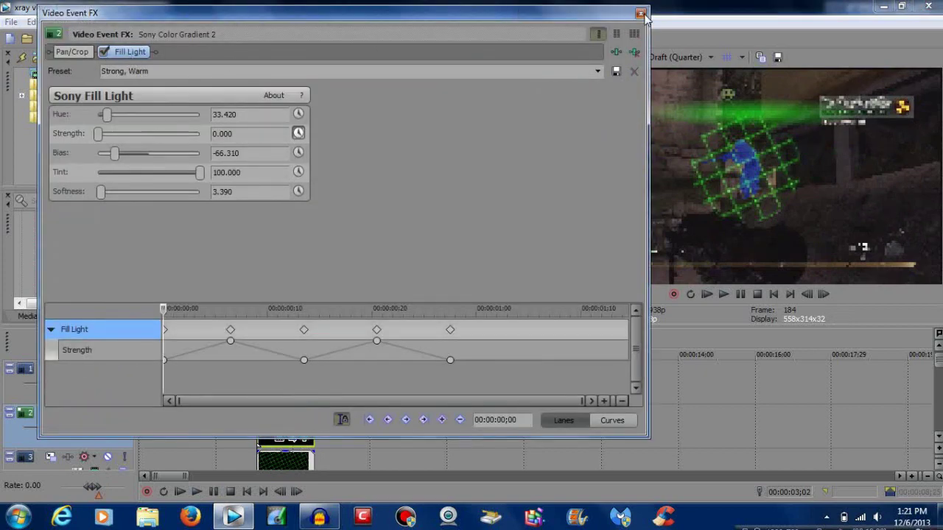
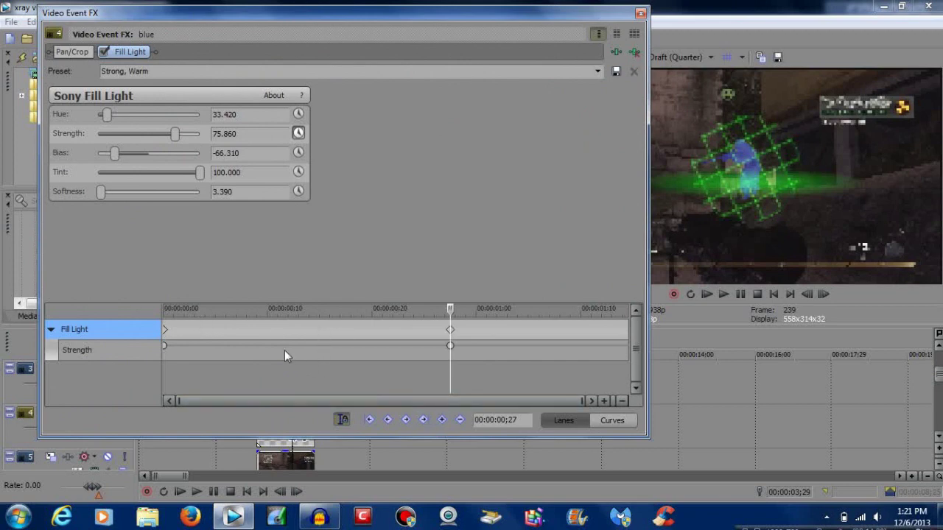
Keyframe the blue silhouette's Fill Light Strength at 0 at the event start and 100 at 00:00:00;04.
{"action": "left_click", "coordinate": [165, 330]}
{"action": "left_click_drag", "start_coordinate": [177, 138], "coordinate": [67, 134]}
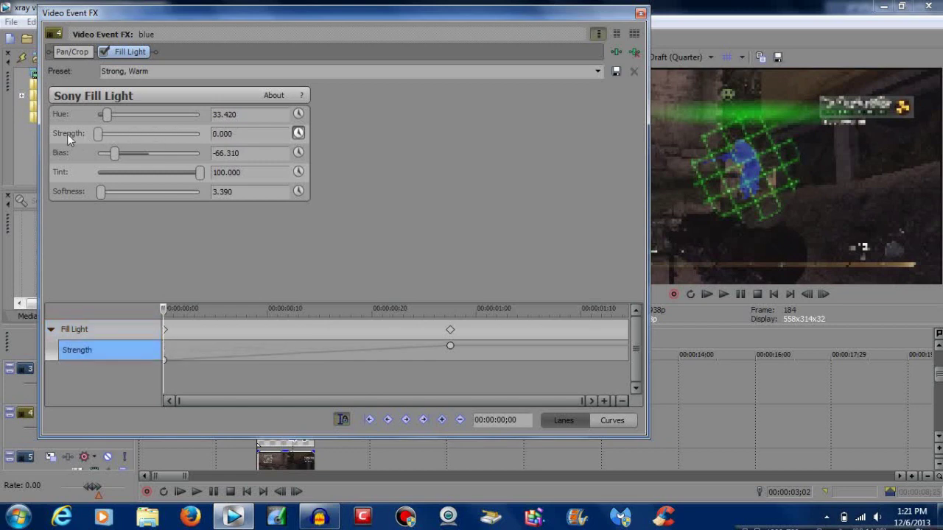
{"action": "left_click", "coordinate": [215, 329]}
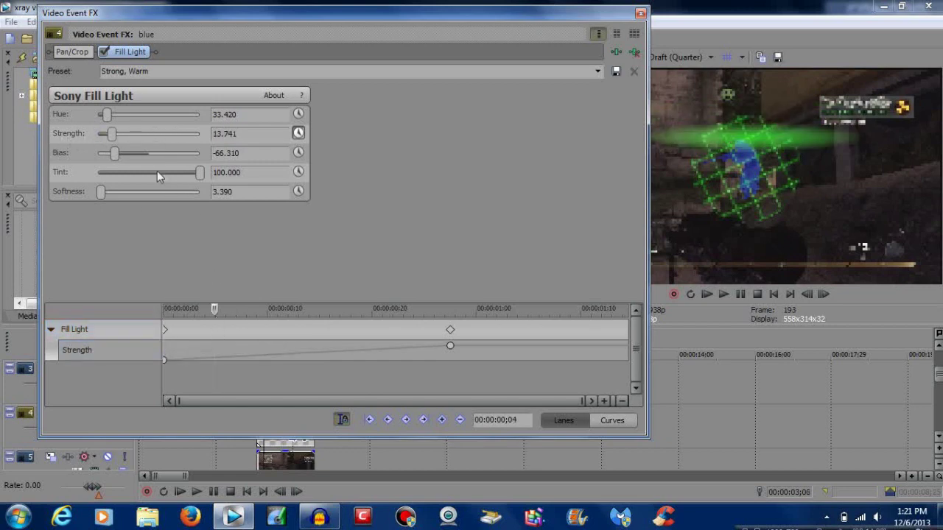
{"action": "left_click_drag", "start_coordinate": [110, 133], "coordinate": [262, 138]}
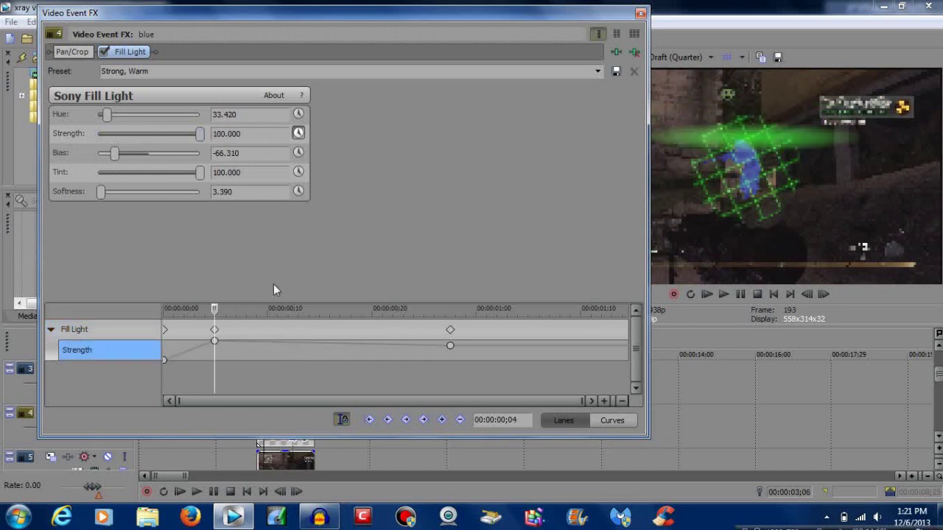
Continue the silhouette's Strength pulse with keyframes of 0 at 00:00:00;10, 100 at 00:00:00;17 and 0 at 00:00:00;27.
{"action": "left_click", "coordinate": [274, 333]}
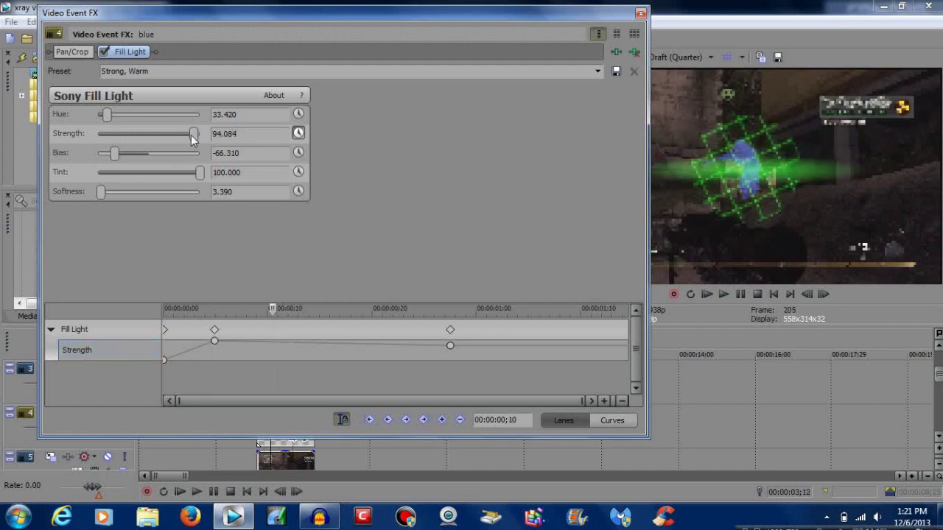
{"action": "left_click_drag", "start_coordinate": [192, 134], "coordinate": [83, 133]}
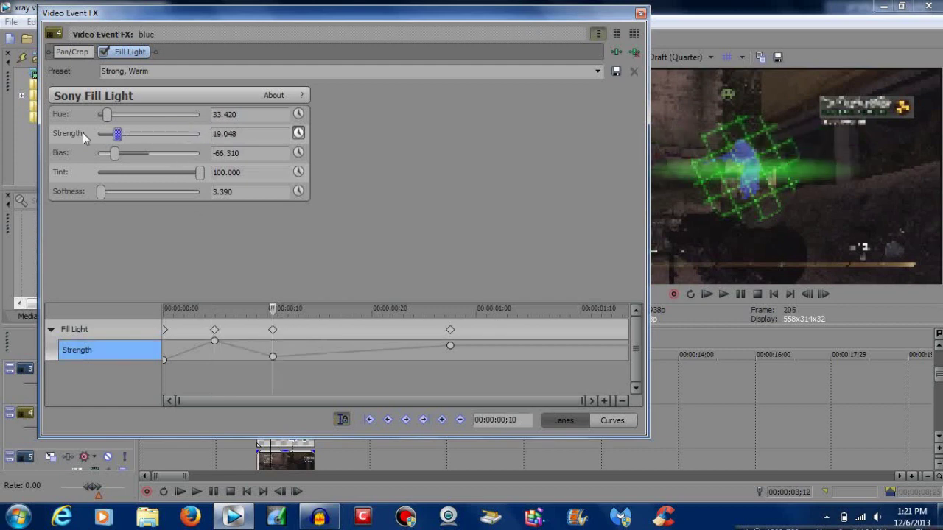
{"action": "left_click", "coordinate": [341, 330]}
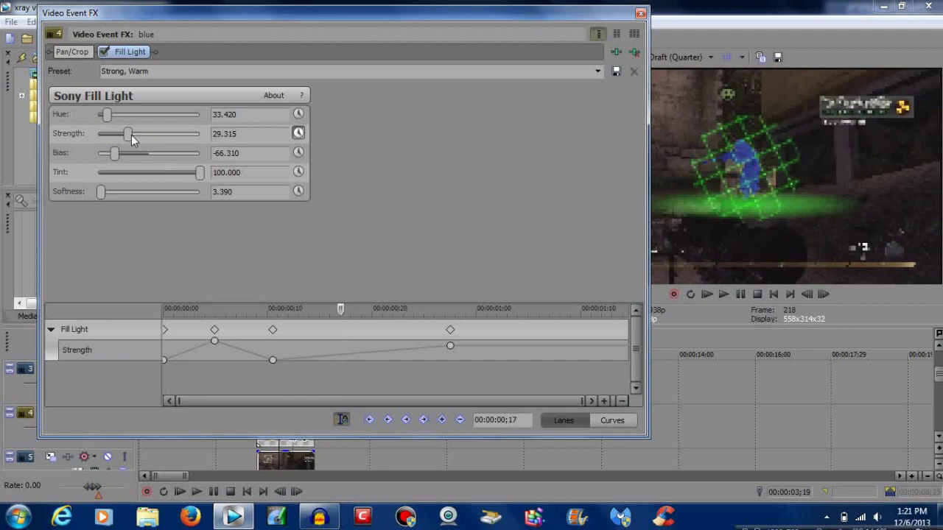
{"action": "left_click_drag", "start_coordinate": [129, 136], "coordinate": [280, 157]}
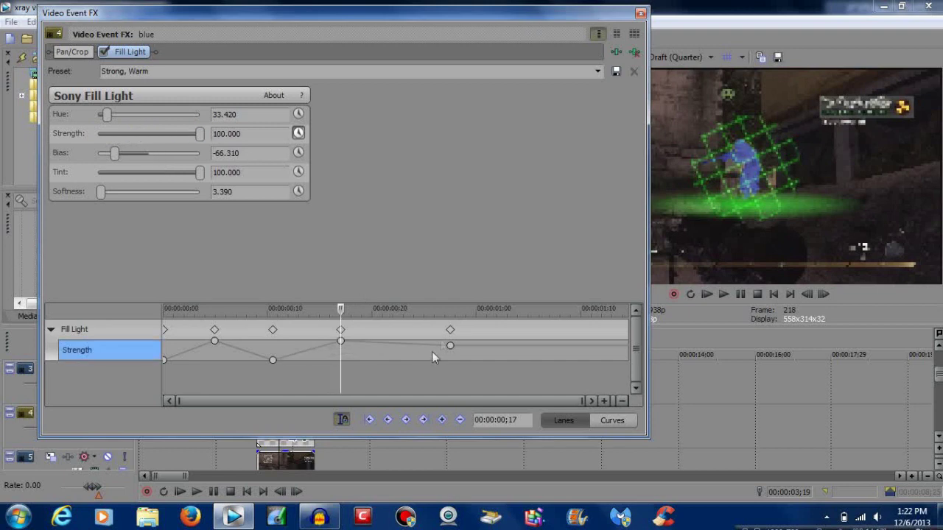
{"action": "left_click", "coordinate": [451, 331]}
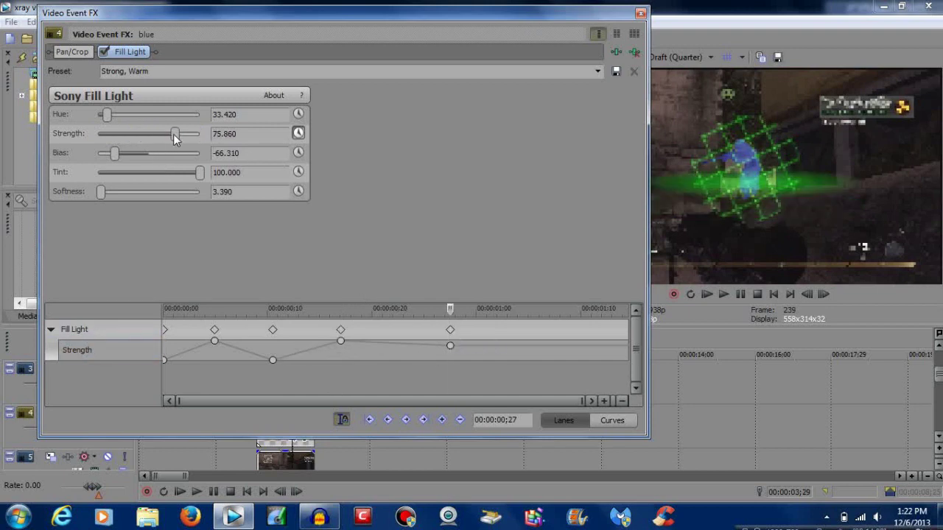
{"action": "left_click_drag", "start_coordinate": [173, 134], "coordinate": [80, 135]}
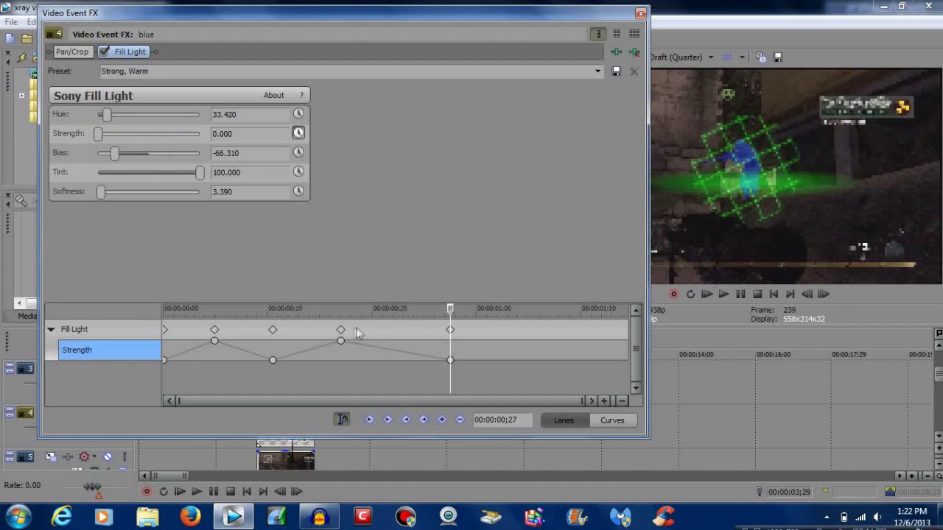
Shift the silhouette's three middle Fill Light keyframes slightly later in time and close the effect settings.
{"action": "left_click_drag", "start_coordinate": [340, 329], "coordinate": [366, 329]}
{"action": "left_click_drag", "start_coordinate": [272, 329], "coordinate": [283, 329]}
{"action": "left_click", "coordinate": [226, 332]}
{"action": "left_click_drag", "start_coordinate": [216, 330], "coordinate": [222, 332]}
{"action": "left_click", "coordinate": [640, 12]}
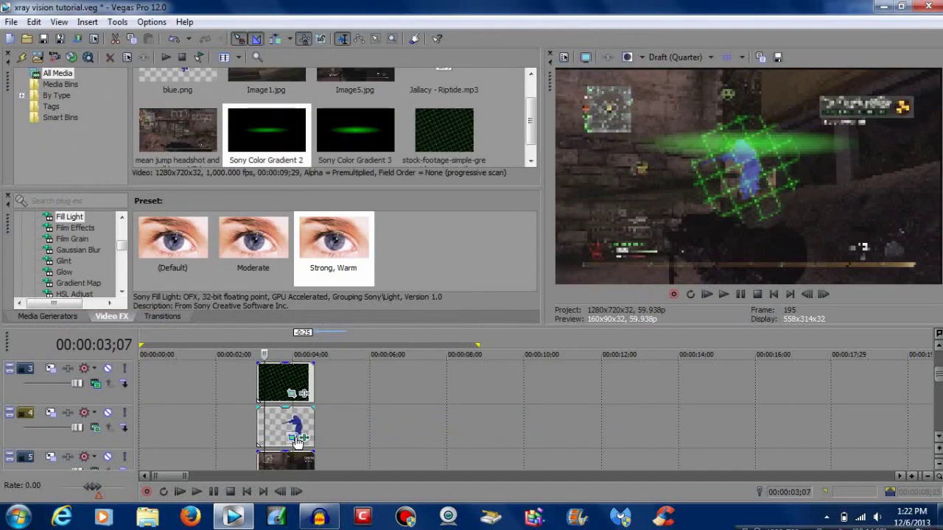
Play back the pulsing silhouette from the start of the green grid event.
{"action": "left_click", "coordinate": [259, 378]}
{"action": "key", "text": "space"}
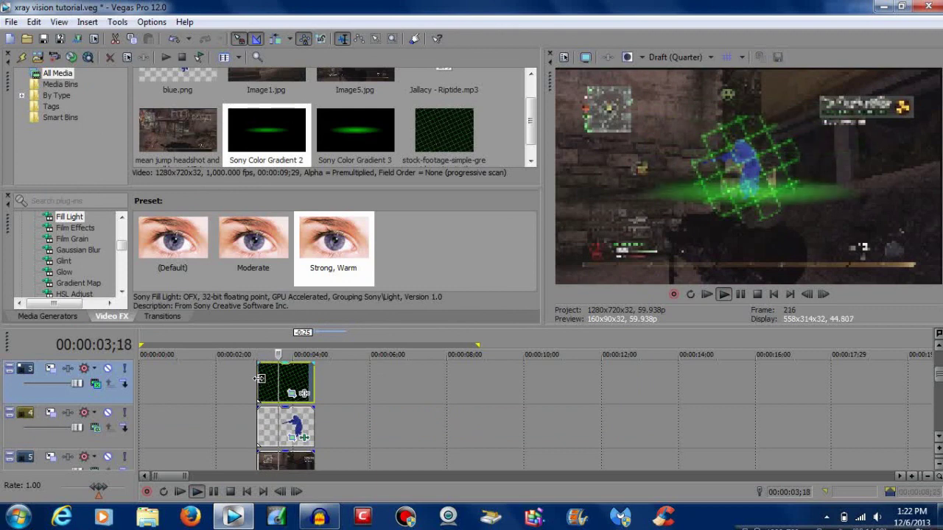
{"action": "key", "text": "space"}
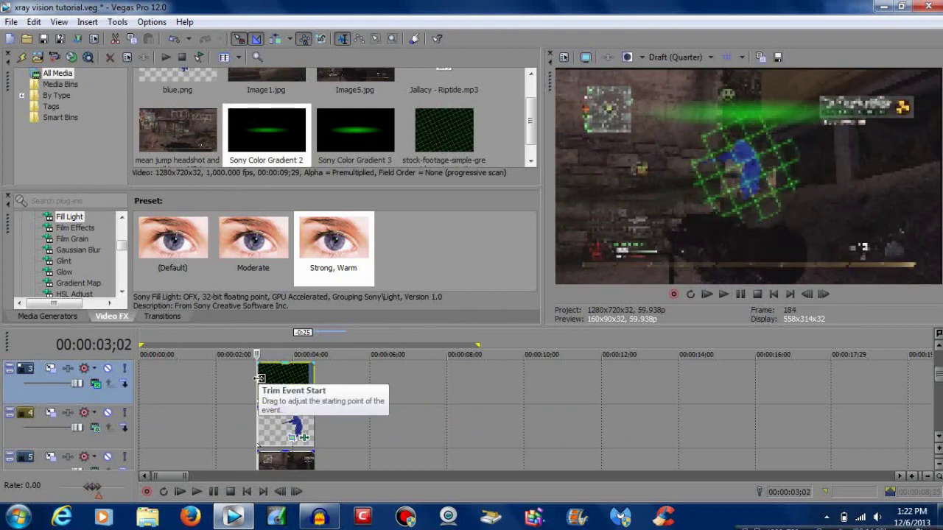
{"action": "left_click", "coordinate": [248, 380]}
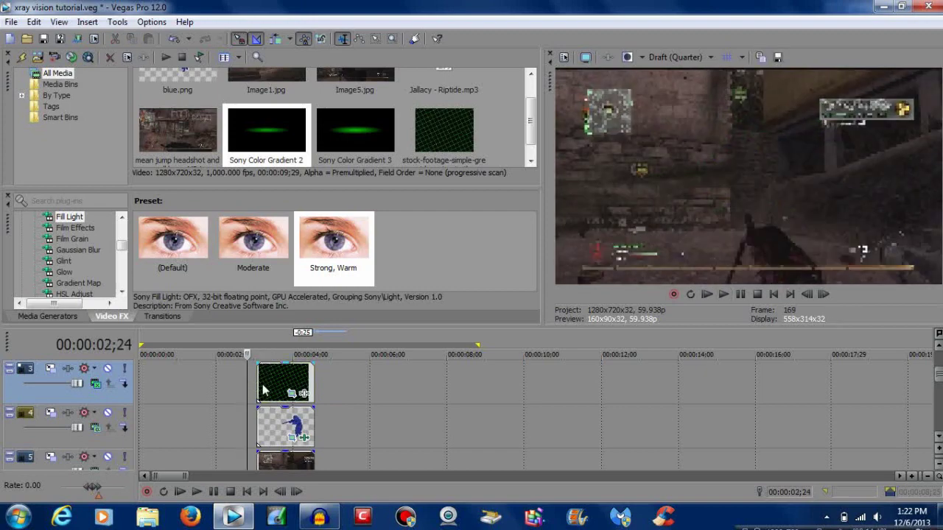
Trim the start of the blue silhouette event to 00:00:03;07 so it begins after the grid.
{"action": "left_click", "coordinate": [262, 391]}
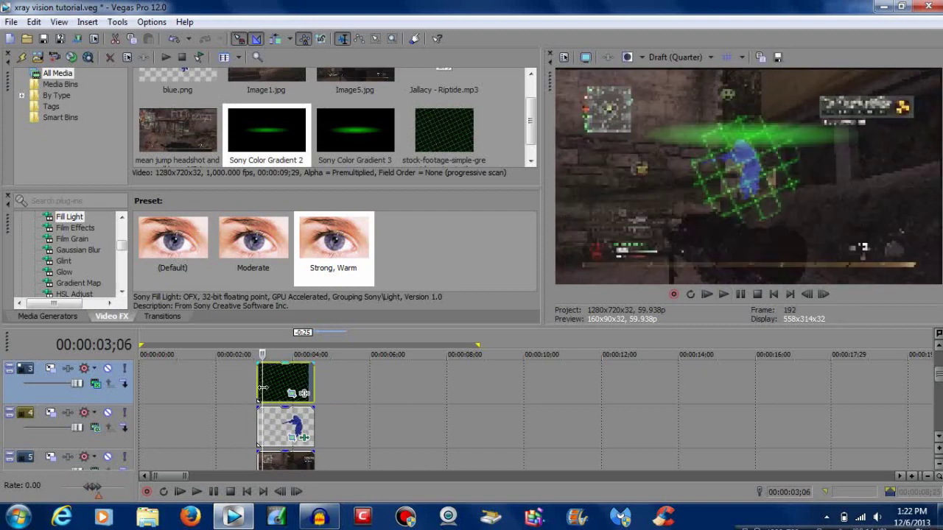
{"action": "scroll", "coordinate": [263, 387], "scroll_direction": "up", "scroll_amount": 3}
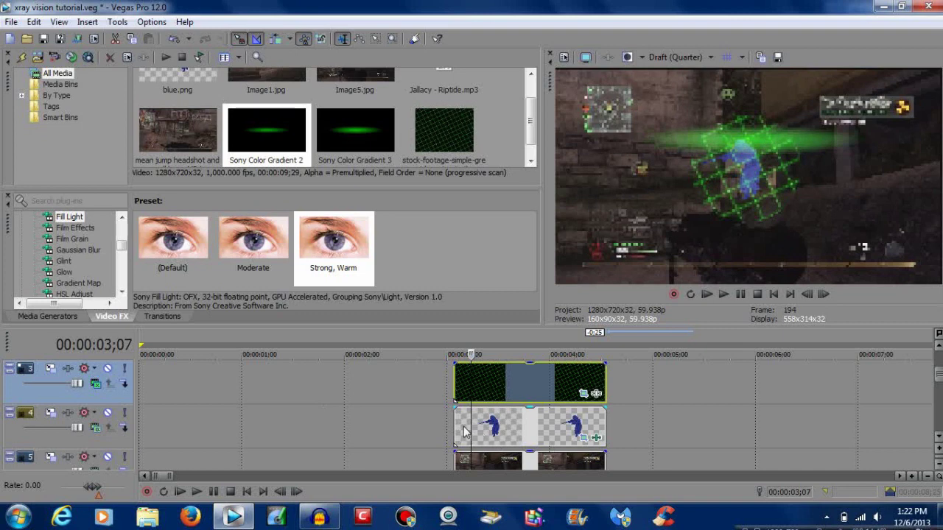
{"action": "left_click_drag", "start_coordinate": [455, 429], "coordinate": [474, 422]}
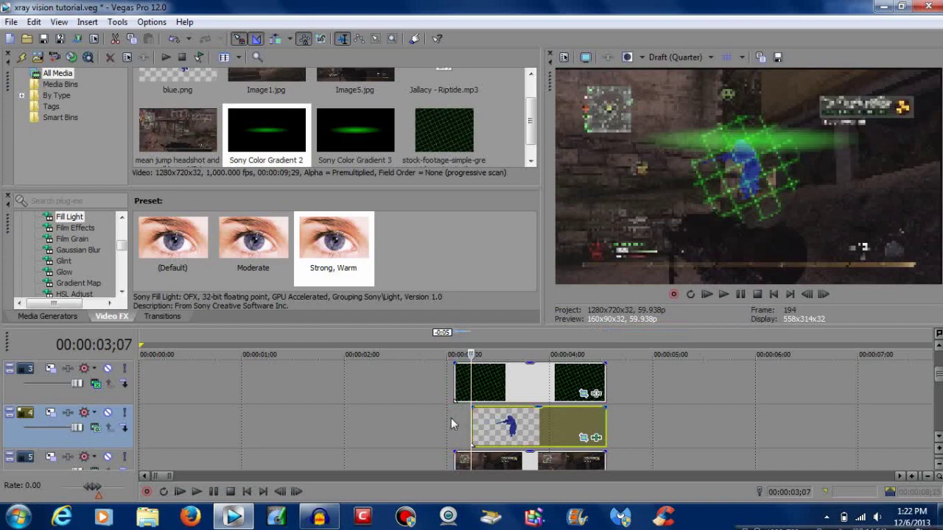
Play back the x-ray effect from 00:00:02;29 and again from the start of the grid event.
{"action": "left_click", "coordinate": [446, 418]}
{"action": "key", "text": "space"}
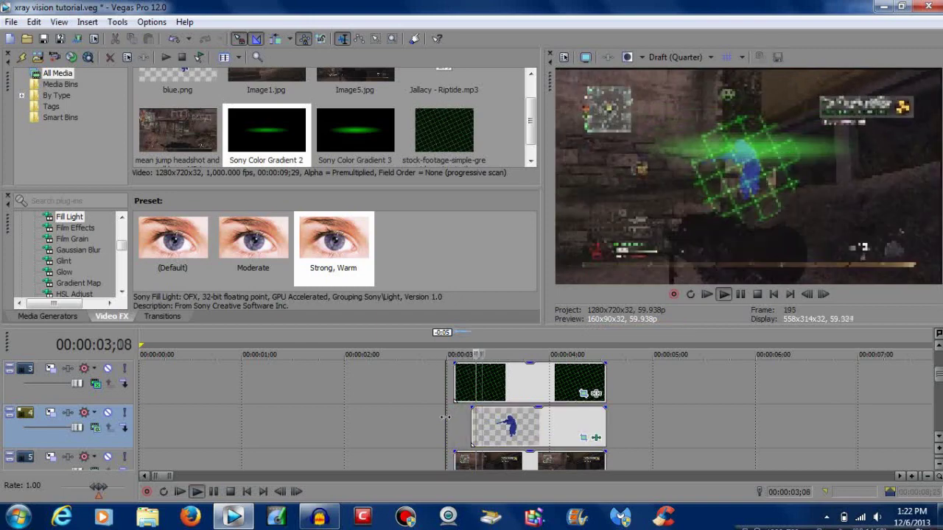
{"action": "key", "text": "space"}
{"action": "key", "text": "space"}
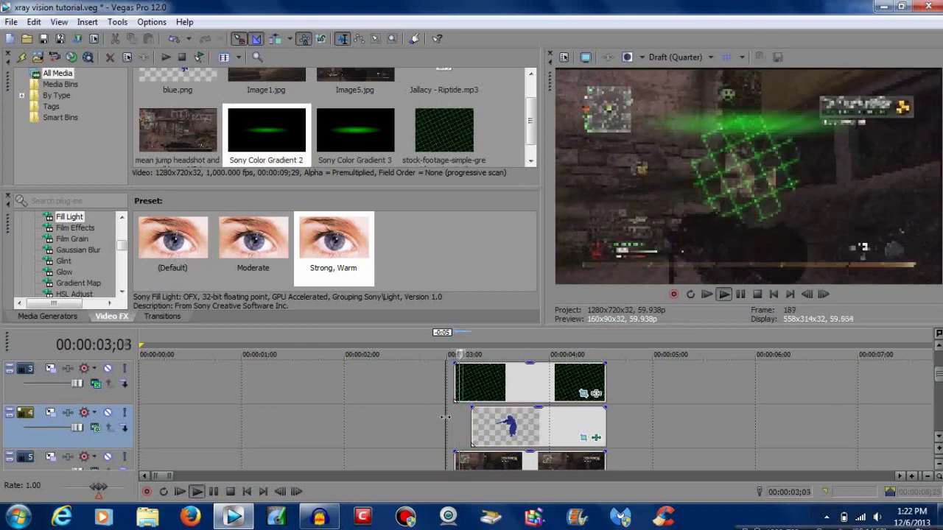
{"action": "key", "text": "space"}
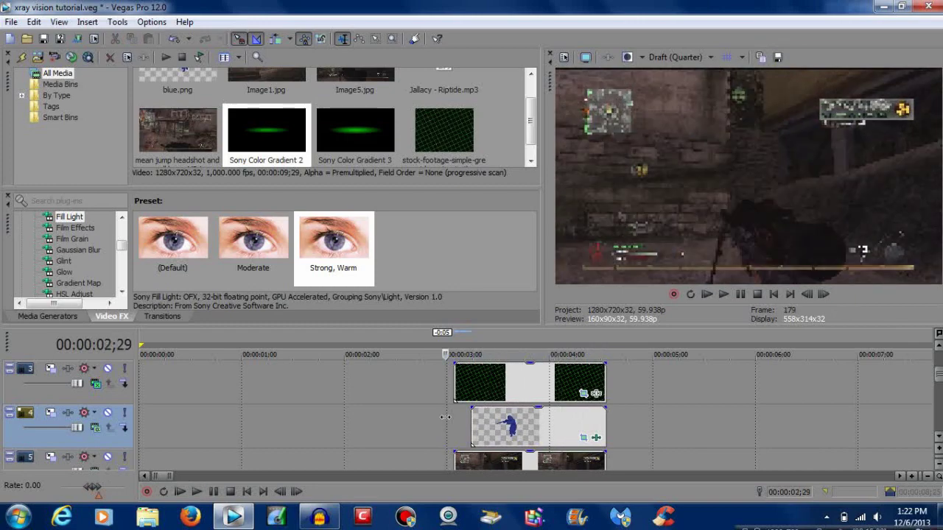
{"action": "key", "text": "space"}
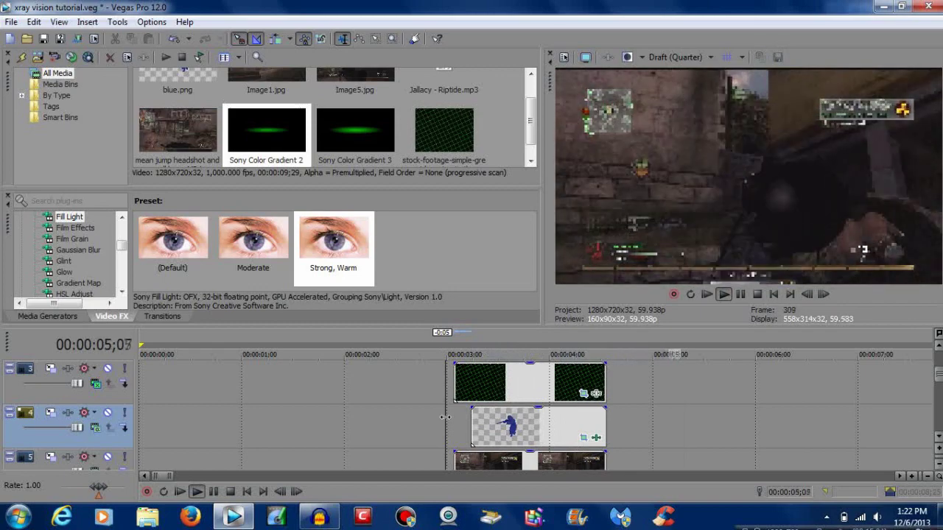
{"action": "key", "text": "space"}
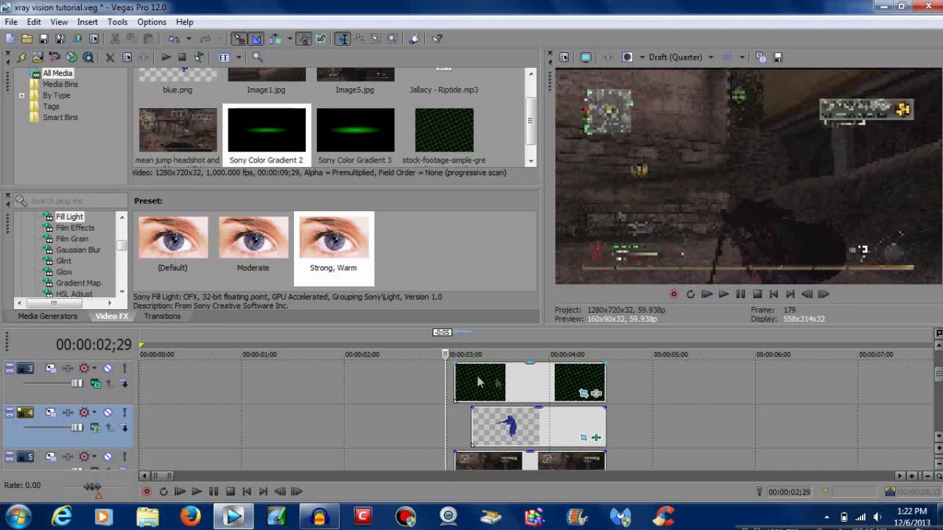
{"action": "left_click", "coordinate": [453, 374]}
{"action": "key", "text": "space"}
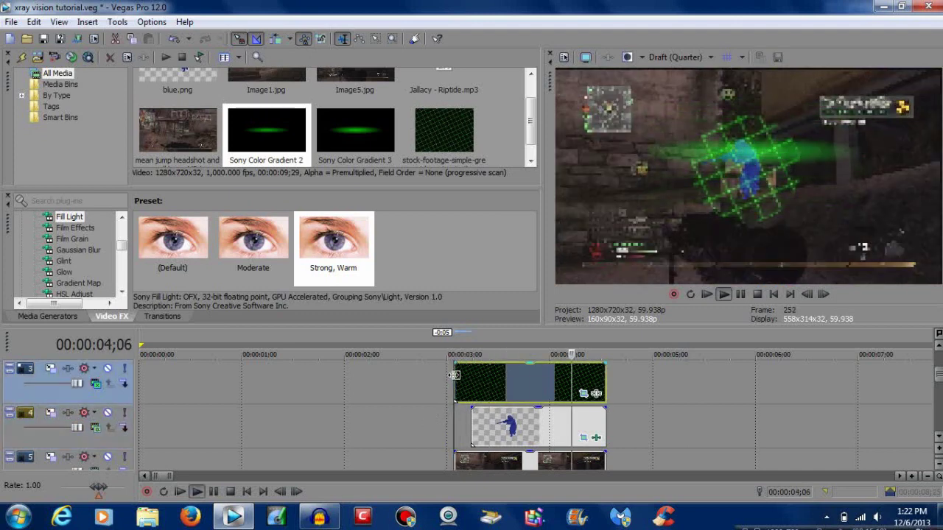
{"action": "key", "text": "space"}
{"action": "left_click_drag", "start_coordinate": [937, 369], "coordinate": [937, 420]}
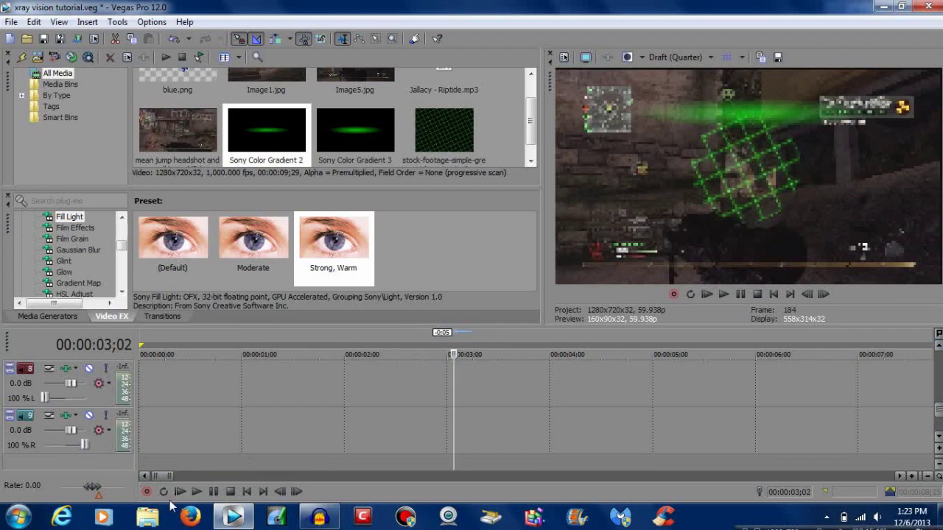
{"action": "left_click", "coordinate": [148, 518]}
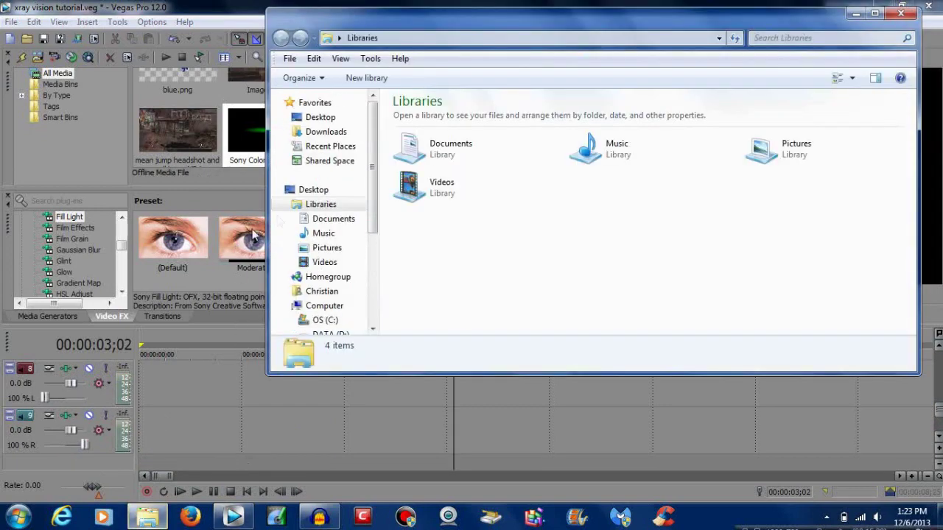
{"action": "left_click", "coordinate": [324, 232]}
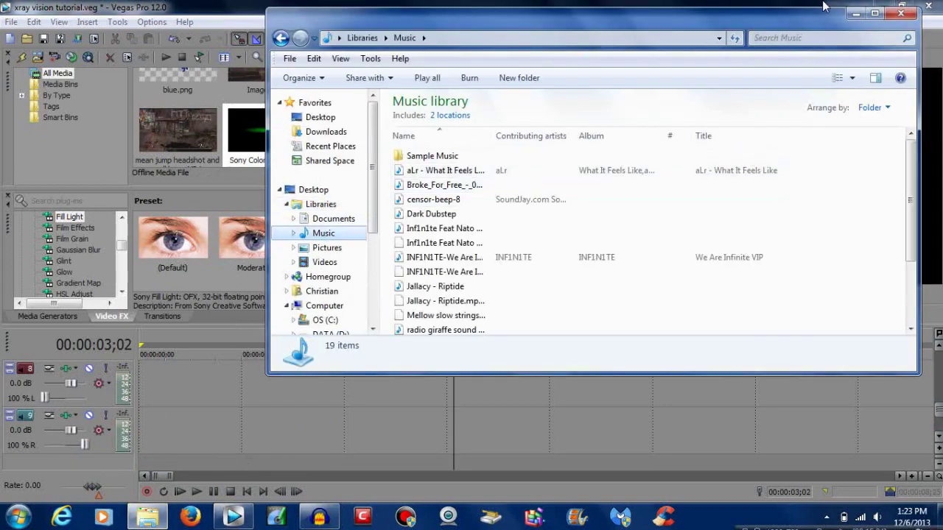
{"action": "left_click", "coordinate": [900, 13]}
Add Jallacy - Riptide.mp3 from the project media to the audio tracks, starting at the beginning of the timeline.
{"action": "scroll", "coordinate": [530, 120], "scroll_direction": "up", "scroll_amount": 1}
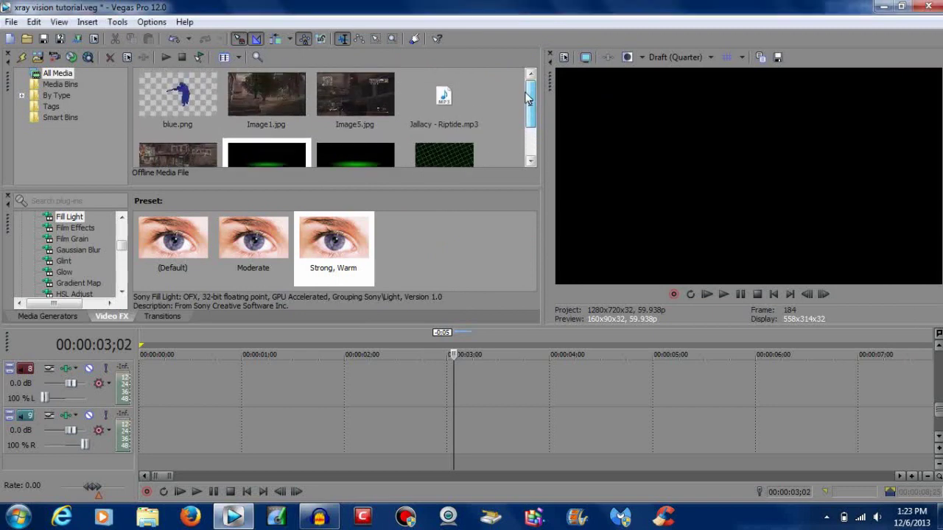
{"action": "left_click", "coordinate": [458, 109]}
{"action": "left_click_drag", "start_coordinate": [449, 209], "coordinate": [361, 381]}
{"action": "left_click_drag", "start_coordinate": [623, 389], "coordinate": [435, 386]}
Listen to the song from about nine seconds into the timeline.
{"action": "left_click", "coordinate": [568, 386]}
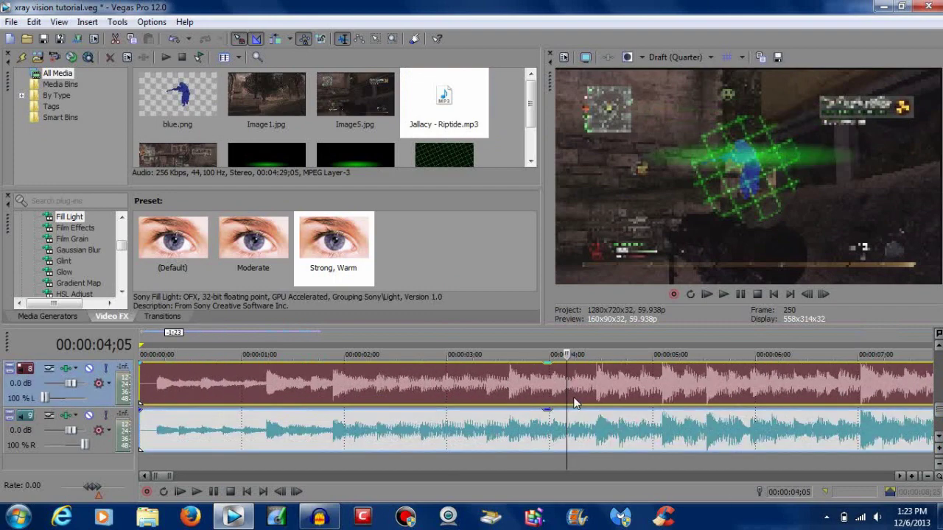
{"action": "scroll", "coordinate": [575, 403], "scroll_direction": "down", "scroll_amount": 10}
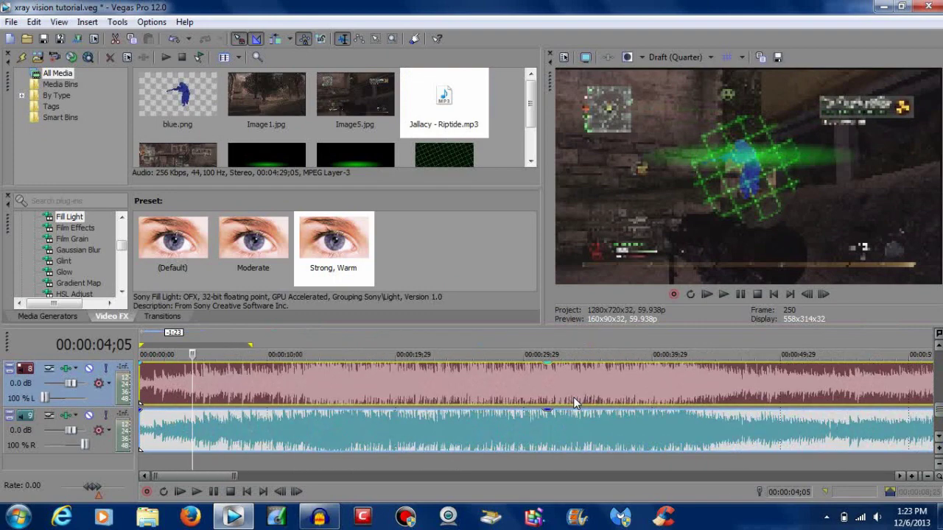
{"action": "left_click", "coordinate": [251, 384]}
{"action": "key", "text": "space"}
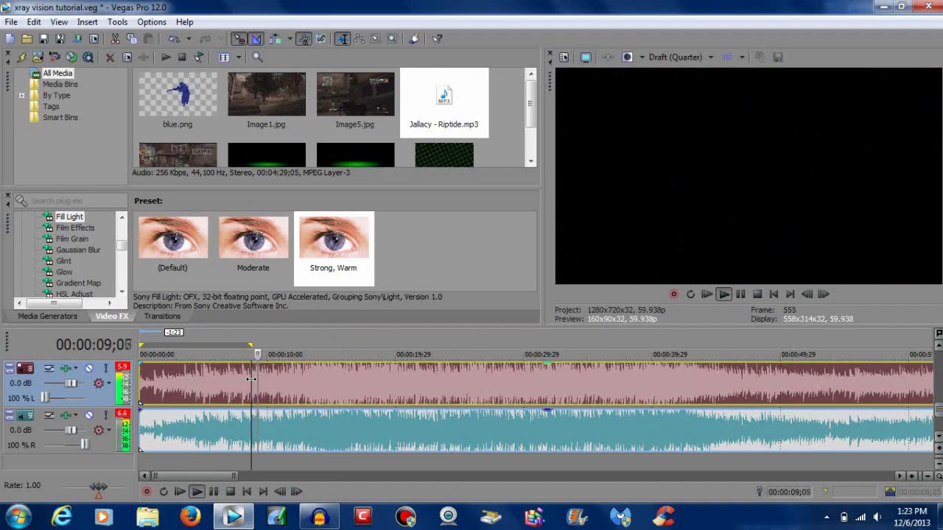
{"action": "key", "text": "space"}
{"action": "left_click", "coordinate": [288, 420]}
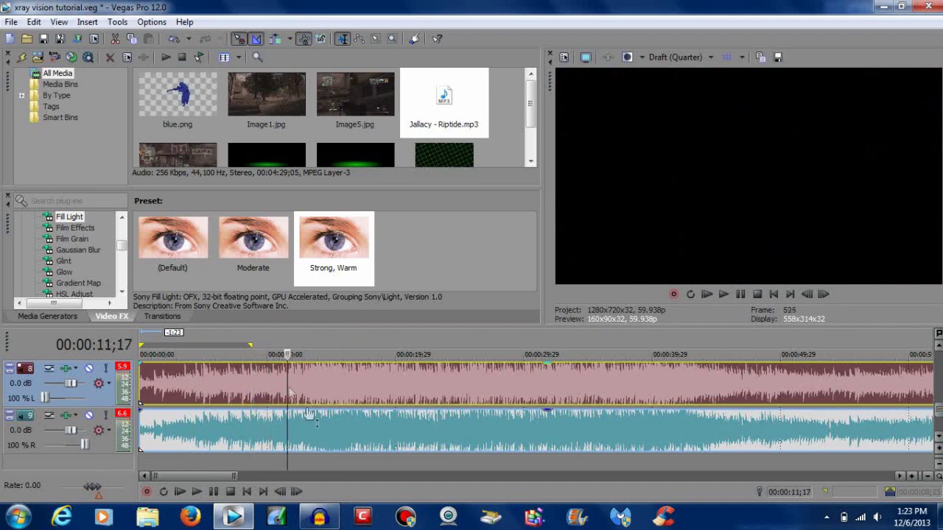
Lower the gain of both song channels and listen to the song from 00:00:12;21.
{"action": "left_click_drag", "start_coordinate": [546, 410], "coordinate": [545, 436]}
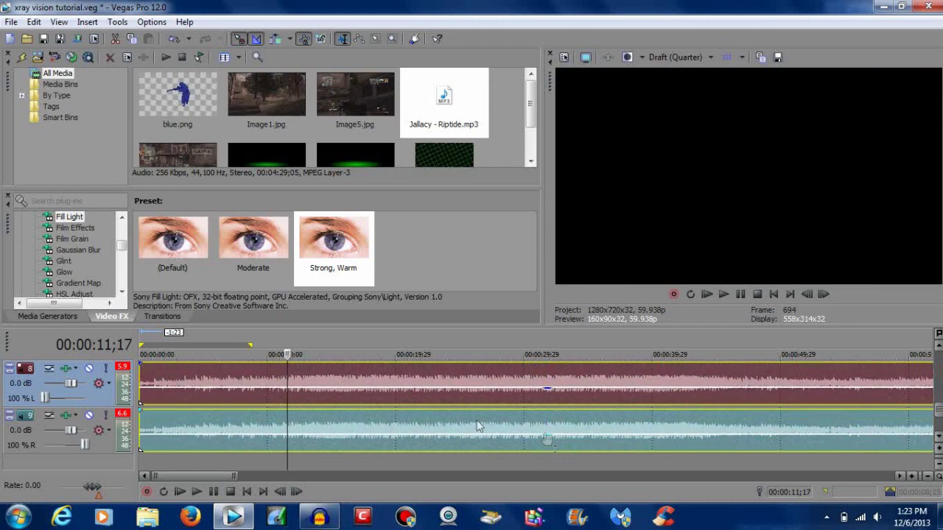
{"action": "left_click", "coordinate": [302, 389]}
{"action": "key", "text": "space"}
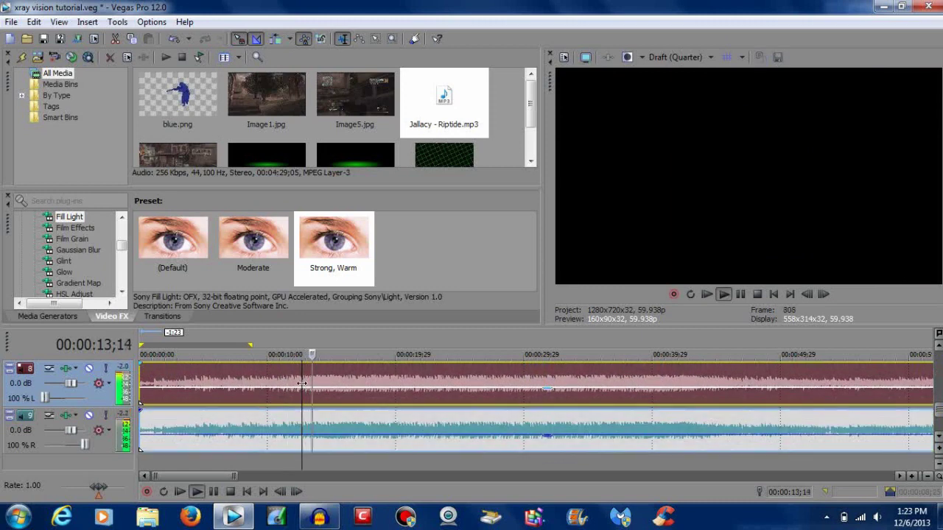
{"action": "key", "text": "space"}
Split the song at 00:00:12;21, delete the part before it, and move the remaining audio about 3;07 earlier.
{"action": "key", "text": "s"}
{"action": "left_click", "coordinate": [279, 435]}
{"action": "key", "text": "Delete"}
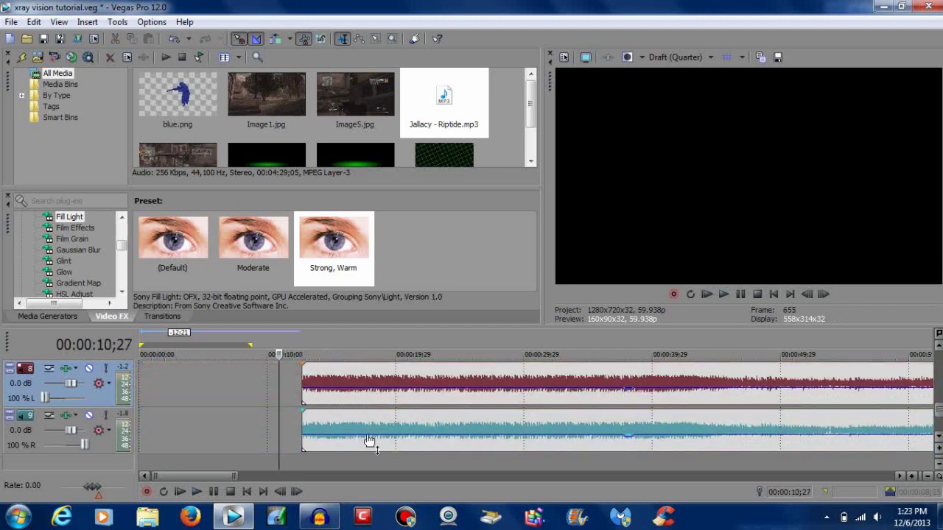
{"action": "left_click_drag", "start_coordinate": [363, 383], "coordinate": [323, 383]}
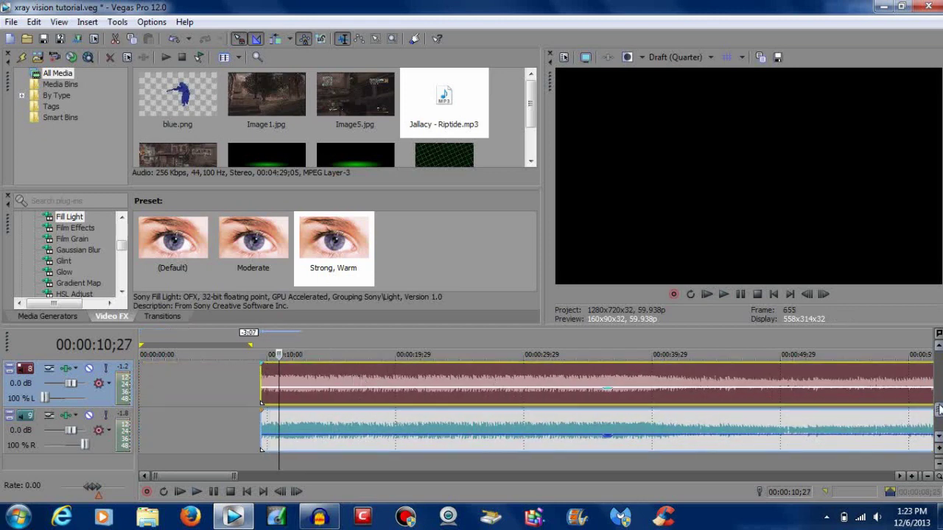
{"action": "left_click_drag", "start_coordinate": [939, 410], "coordinate": [939, 406]}
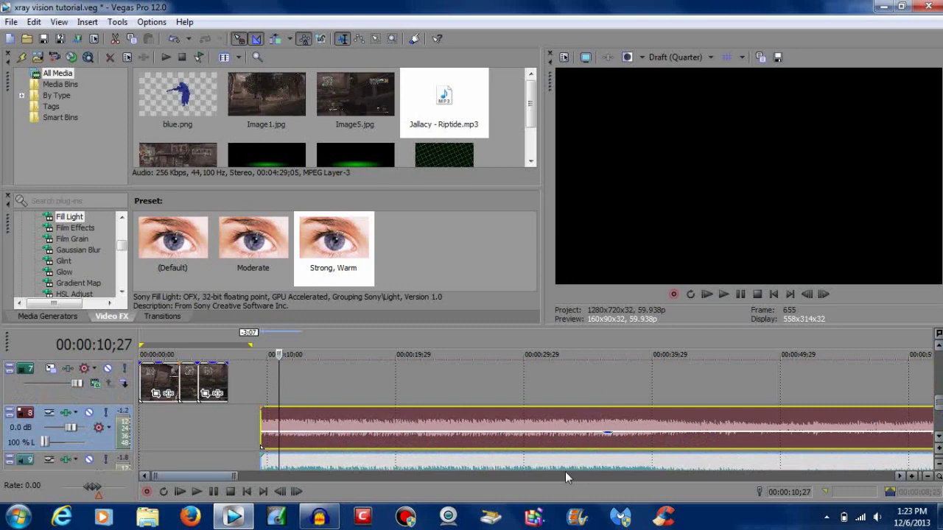
Move both song channels earlier so they start at the beginning of the third gameplay clip.
{"action": "left_click_drag", "start_coordinate": [523, 426], "coordinate": [460, 426]}
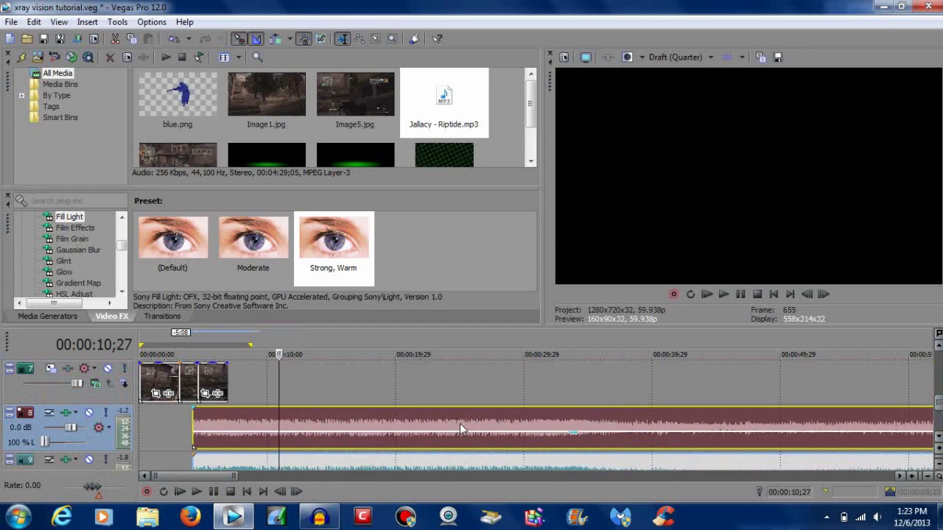
{"action": "left_click", "coordinate": [212, 426]}
{"action": "scroll", "coordinate": [227, 463], "scroll_direction": "up", "scroll_amount": 8}
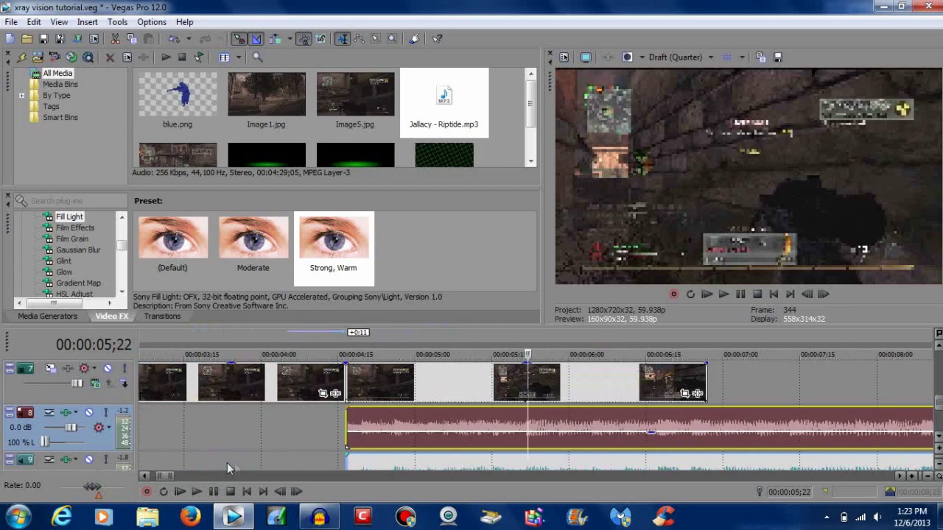
Shift the song 0;25 earlier to align its beat with the gunshot at 00:00:04;26, and extend its start back to the timeline's beginning.
{"action": "left_click", "coordinate": [523, 425]}
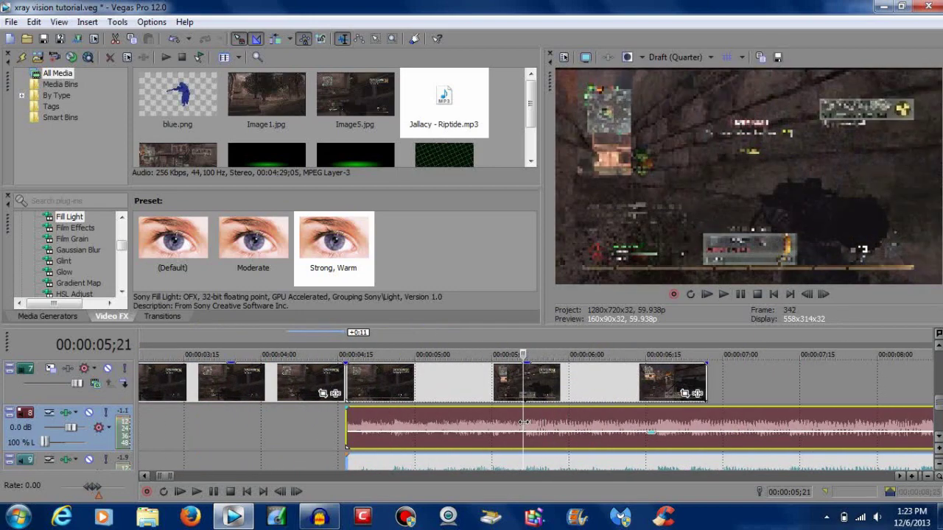
{"action": "left_click", "coordinate": [399, 385]}
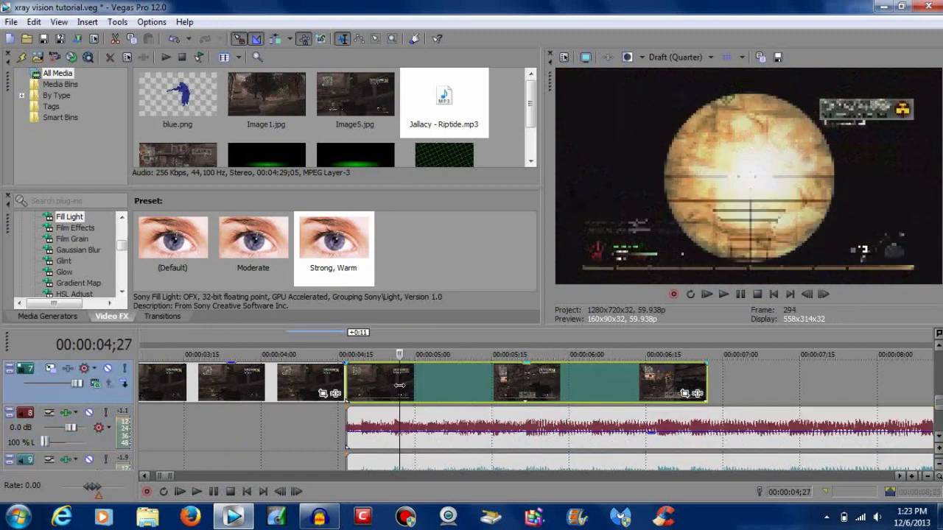
{"action": "key", "text": "Left"}
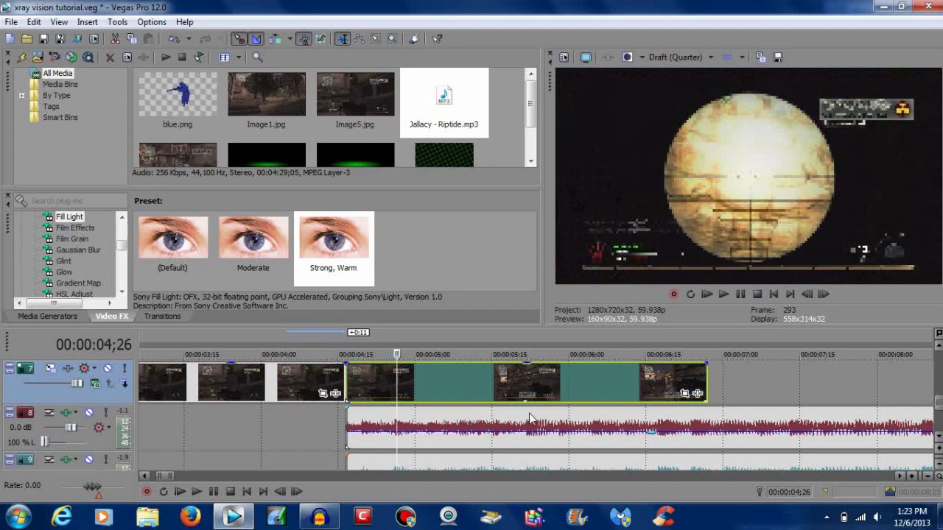
{"action": "key", "text": "space"}
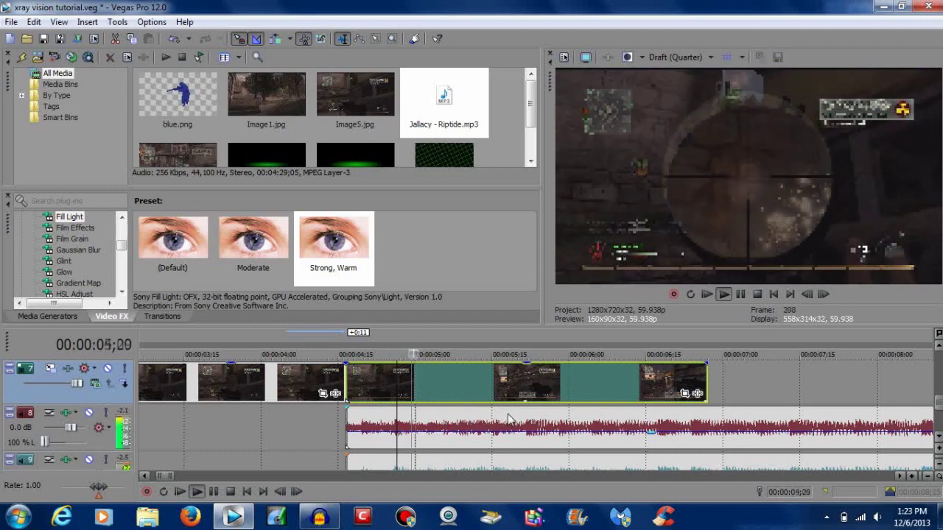
{"action": "key", "text": "space"}
{"action": "left_click_drag", "start_coordinate": [527, 424], "coordinate": [397, 429]}
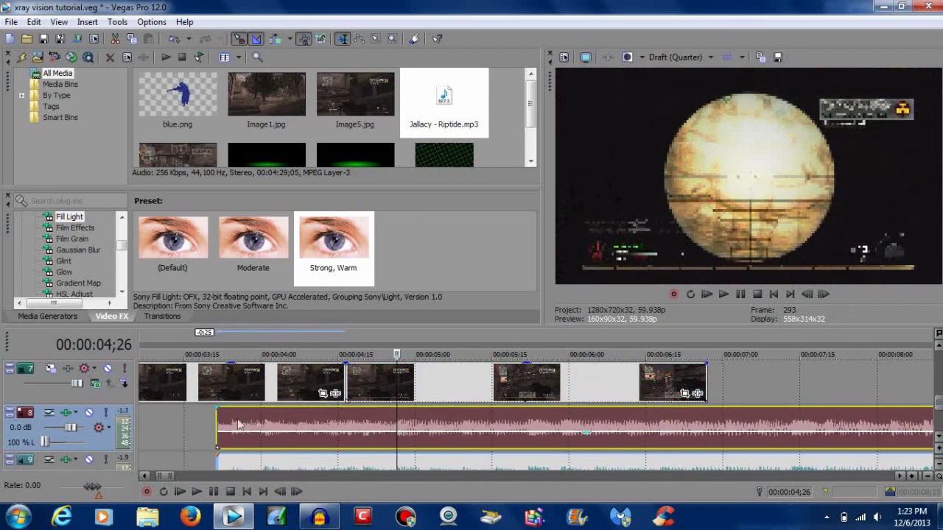
{"action": "left_click_drag", "start_coordinate": [219, 419], "coordinate": [99, 419]}
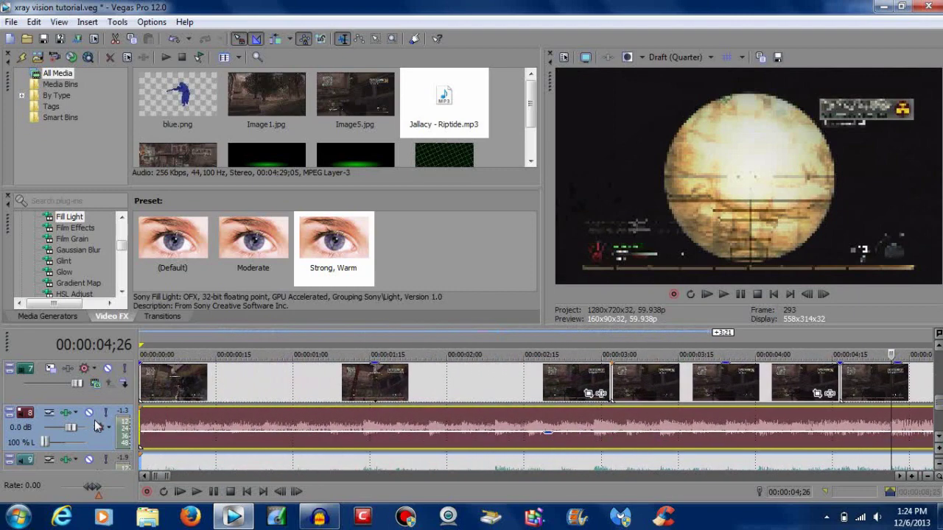
Add fade-ins of about 1;05 to both song channels and the first gameplay clip.
{"action": "left_click", "coordinate": [255, 428]}
{"action": "scroll", "coordinate": [255, 427], "scroll_direction": "down", "scroll_amount": 3}
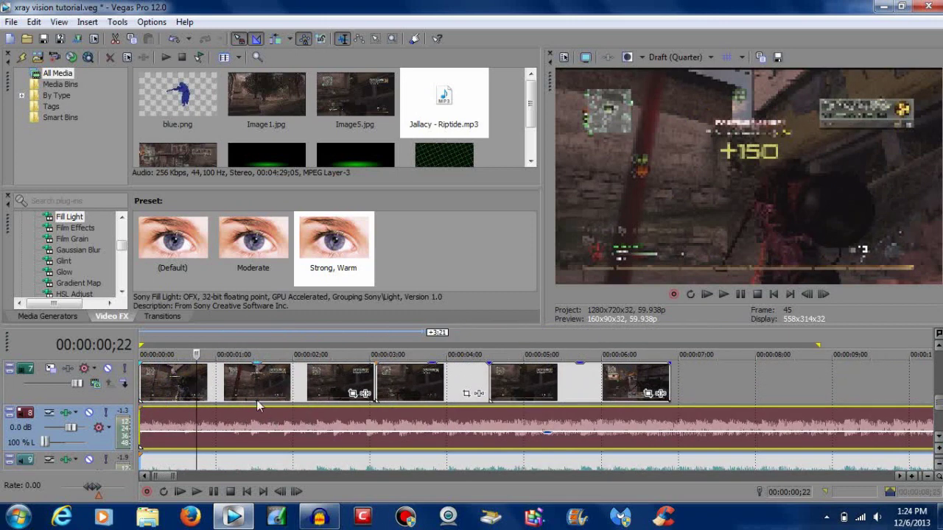
{"action": "left_click_drag", "start_coordinate": [138, 432], "coordinate": [229, 431]}
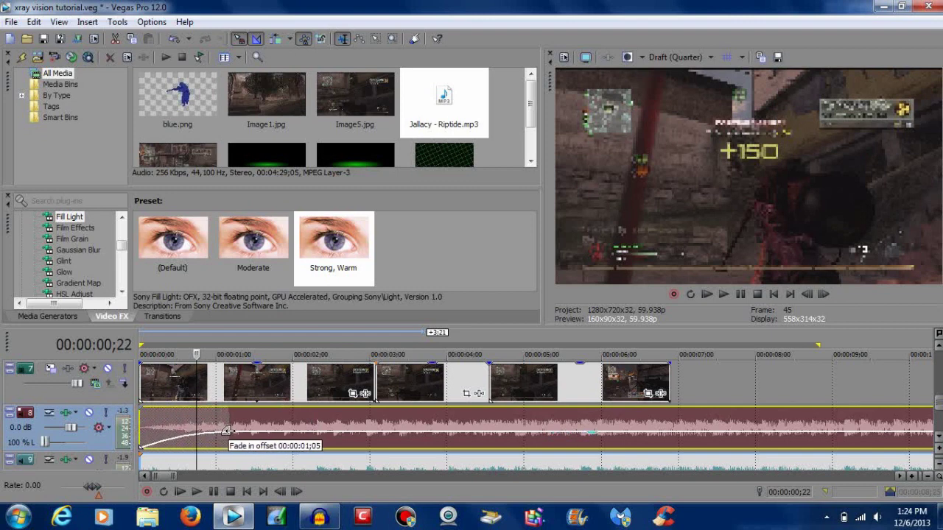
{"action": "left_click", "coordinate": [229, 431]}
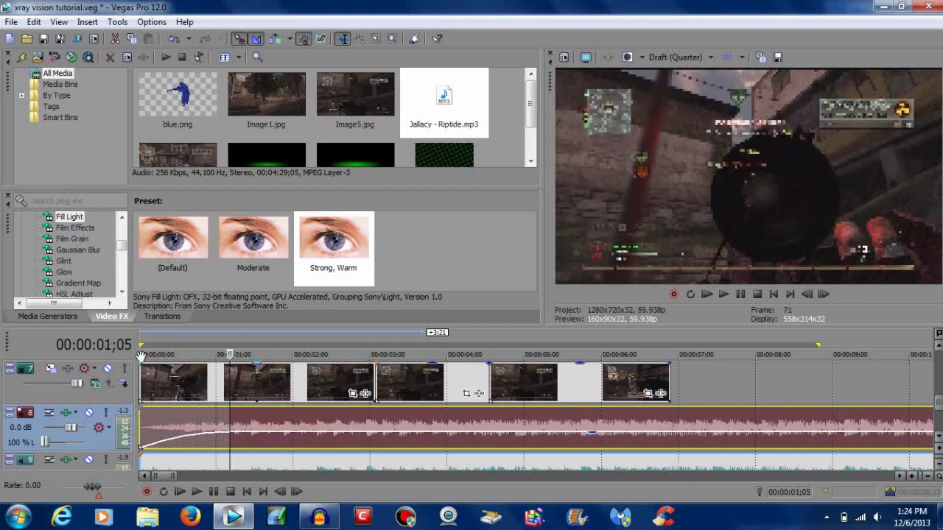
{"action": "left_click_drag", "start_coordinate": [140, 365], "coordinate": [229, 366]}
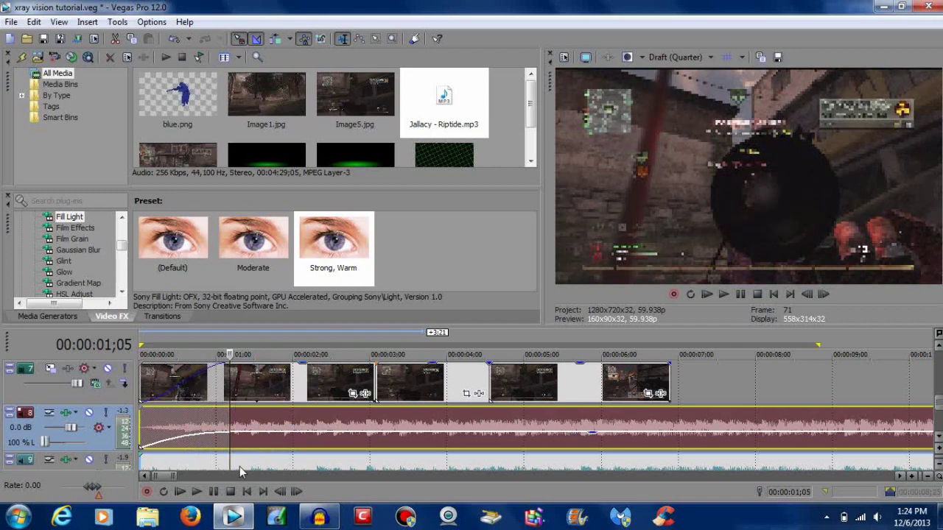
{"action": "scroll", "coordinate": [939, 414], "scroll_direction": "down", "scroll_amount": 1}
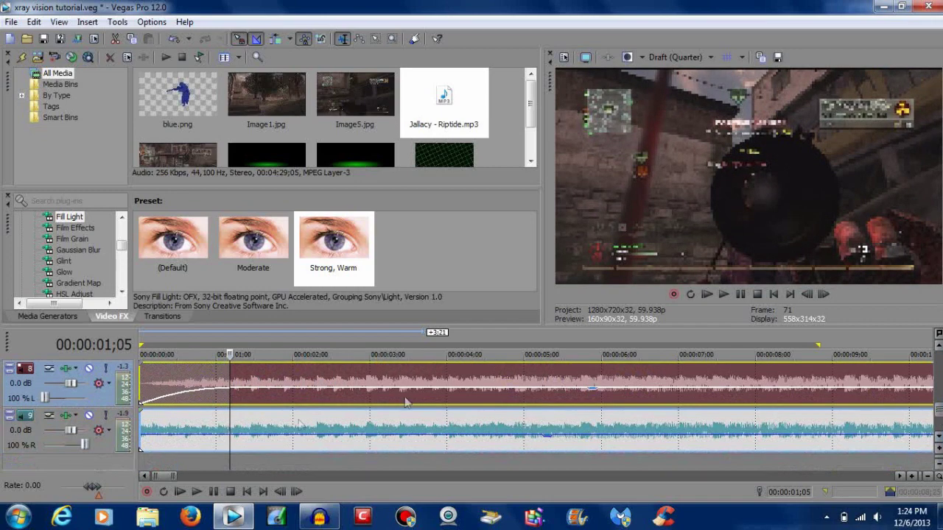
{"action": "left_click_drag", "start_coordinate": [140, 433], "coordinate": [229, 439]}
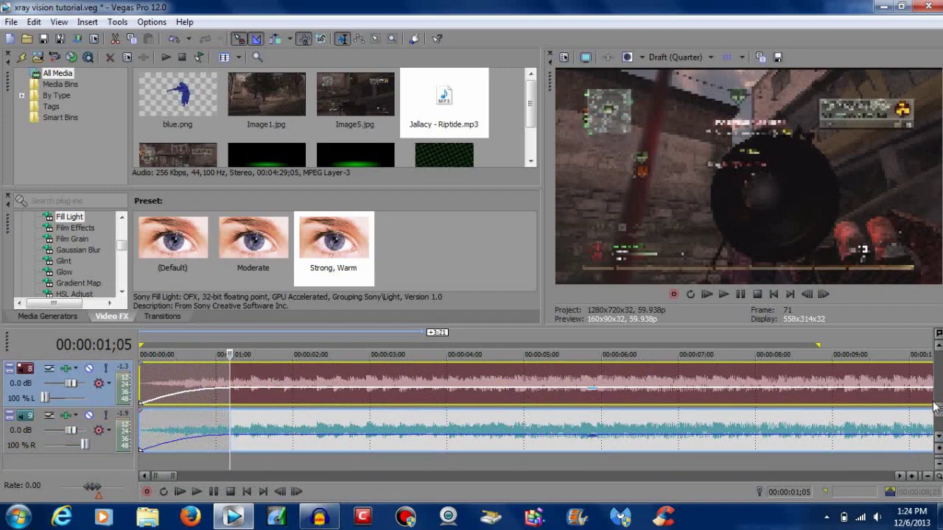
Split the song at the end of the gameplay, 00:00:06;27, and delete the part after it.
{"action": "scroll", "coordinate": [938, 413], "scroll_direction": "up", "scroll_amount": 1}
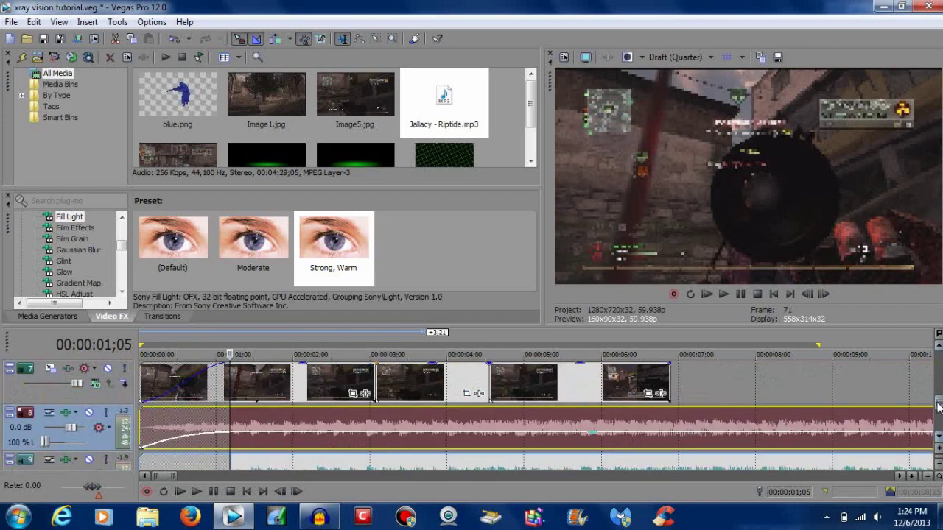
{"action": "left_click", "coordinate": [671, 426]}
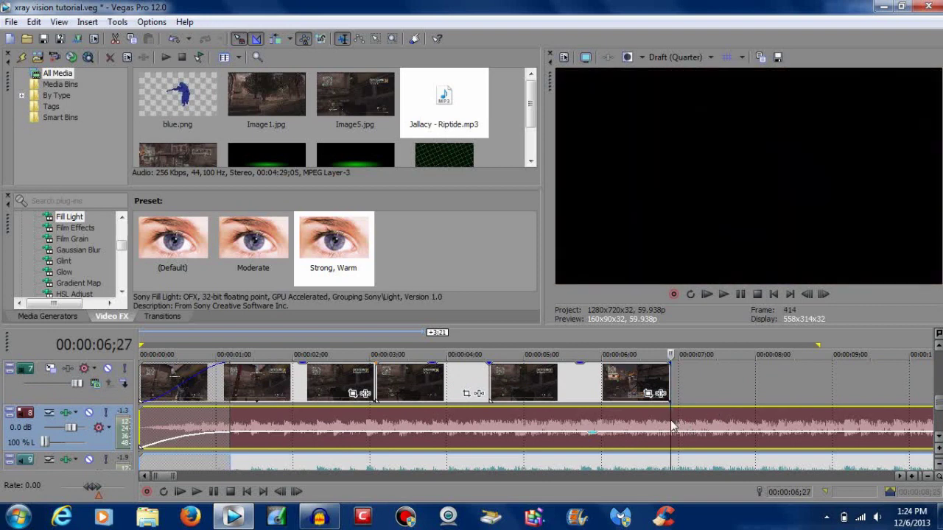
{"action": "key", "text": "s"}
{"action": "key", "text": "Delete"}
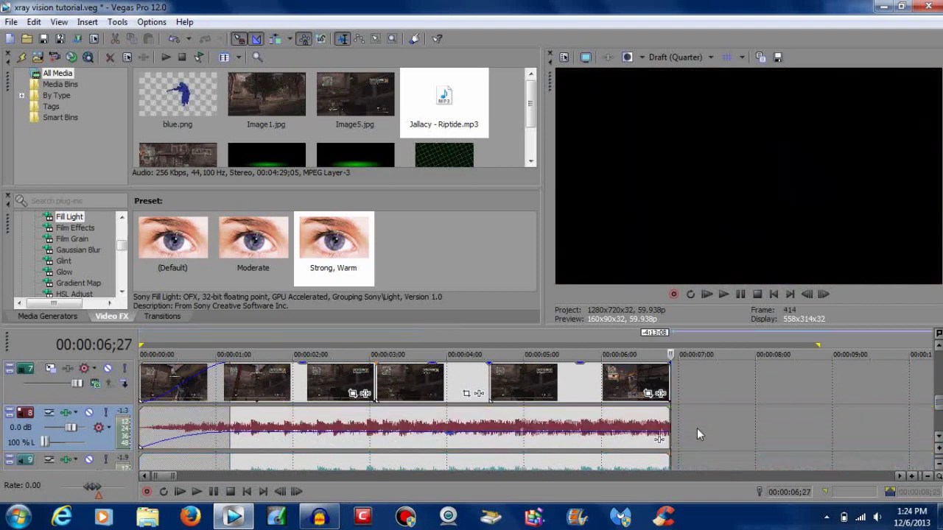
Add fade-outs of about 1;05 to both song channels and the last gameplay clip.
{"action": "left_click_drag", "start_coordinate": [665, 432], "coordinate": [579, 433]}
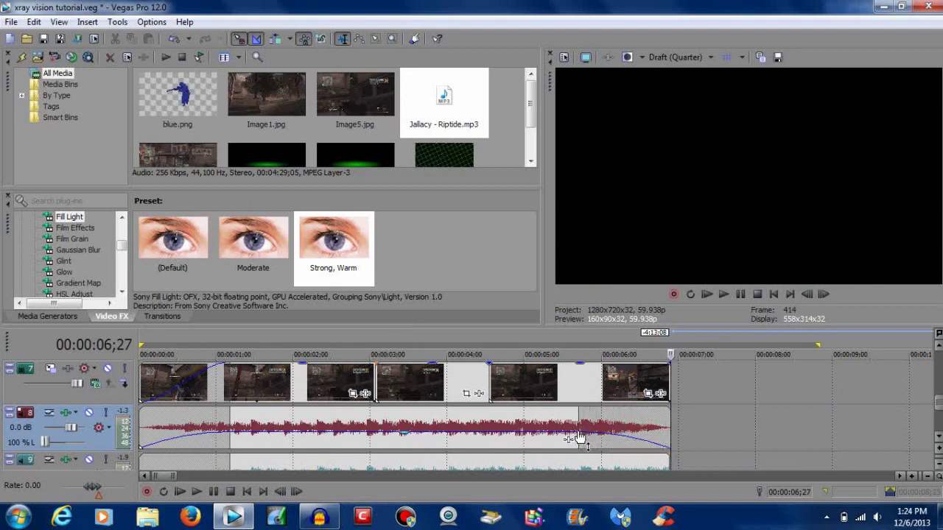
{"action": "left_click", "coordinate": [578, 435]}
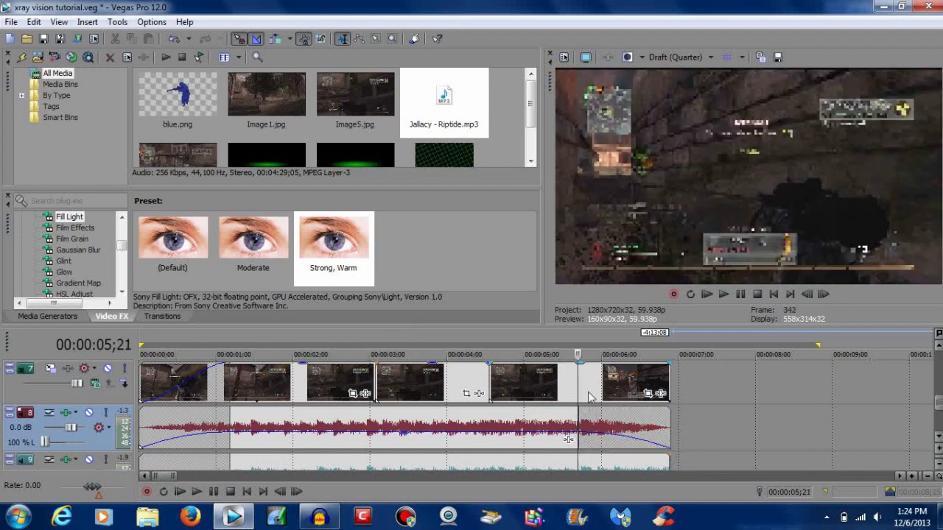
{"action": "left_click_drag", "start_coordinate": [670, 366], "coordinate": [583, 373]}
{"action": "scroll", "coordinate": [582, 374], "scroll_direction": "up", "scroll_amount": 3}
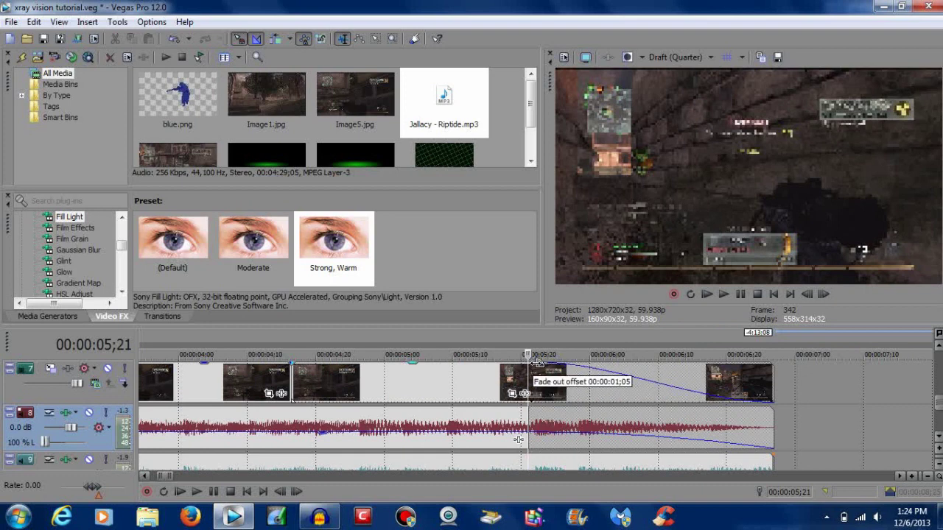
{"action": "key", "text": "Right"}
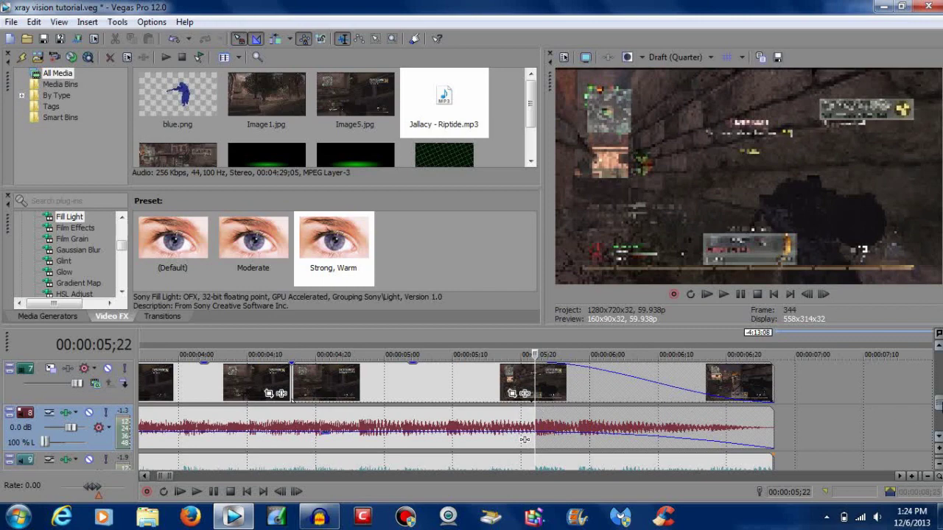
{"action": "scroll", "coordinate": [937, 411], "scroll_direction": "down", "scroll_amount": 1}
{"action": "left_click_drag", "start_coordinate": [769, 436], "coordinate": [539, 442]}
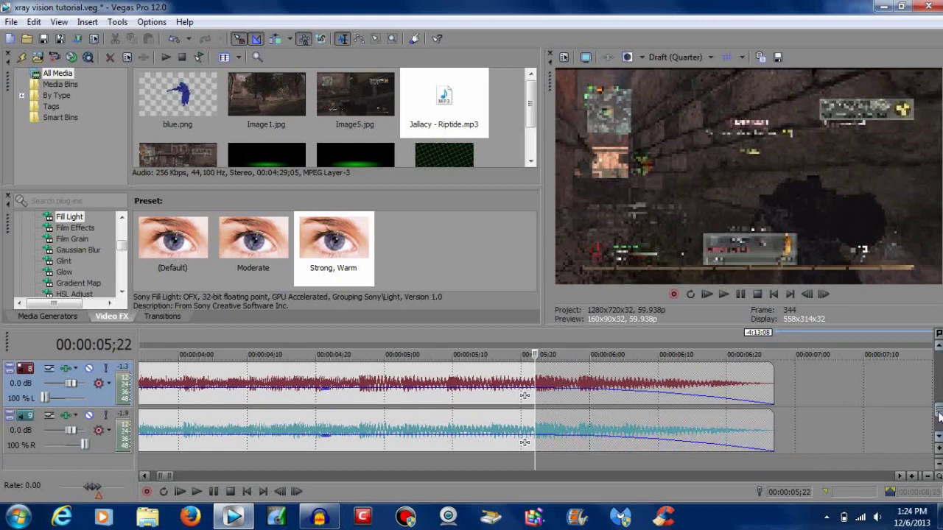
Play the edited sequence from the beginning to review the effect with the music and fades.
{"action": "scroll", "coordinate": [939, 409], "scroll_direction": "up", "scroll_amount": 2}
{"action": "scroll", "coordinate": [654, 384], "scroll_direction": "down", "scroll_amount": 5}
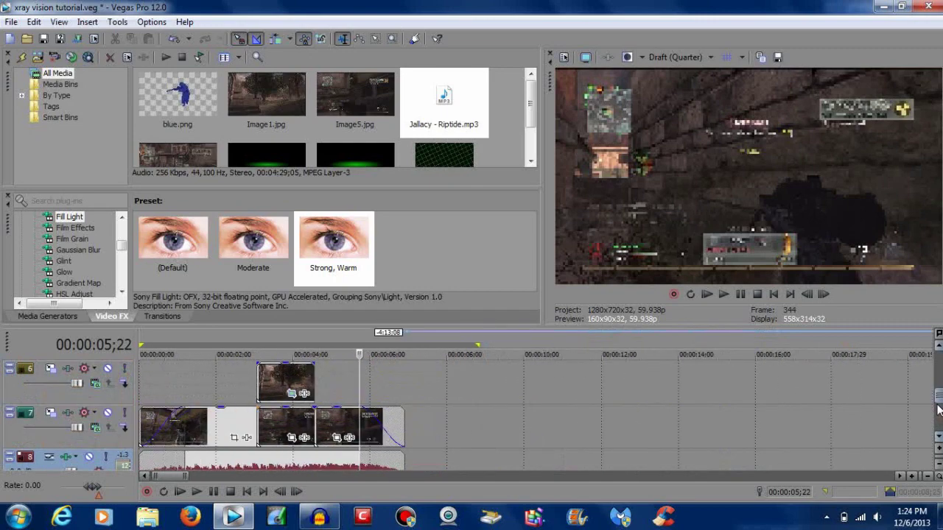
{"action": "left_click", "coordinate": [757, 294]}
{"action": "left_click", "coordinate": [724, 294]}
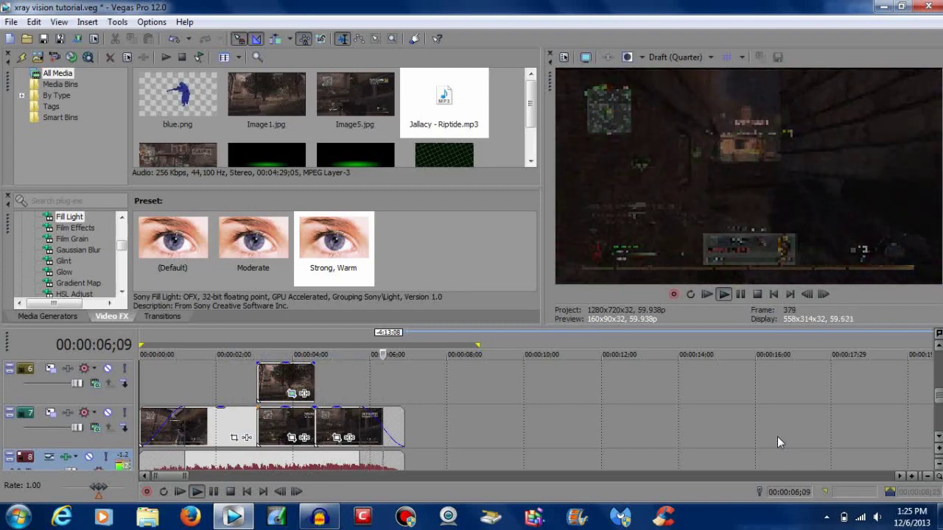
{"action": "key", "text": "space"}
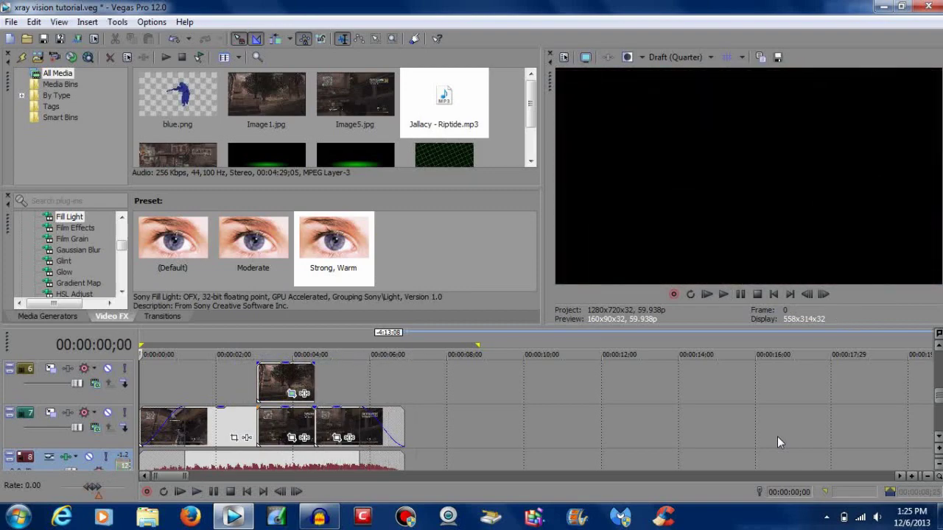